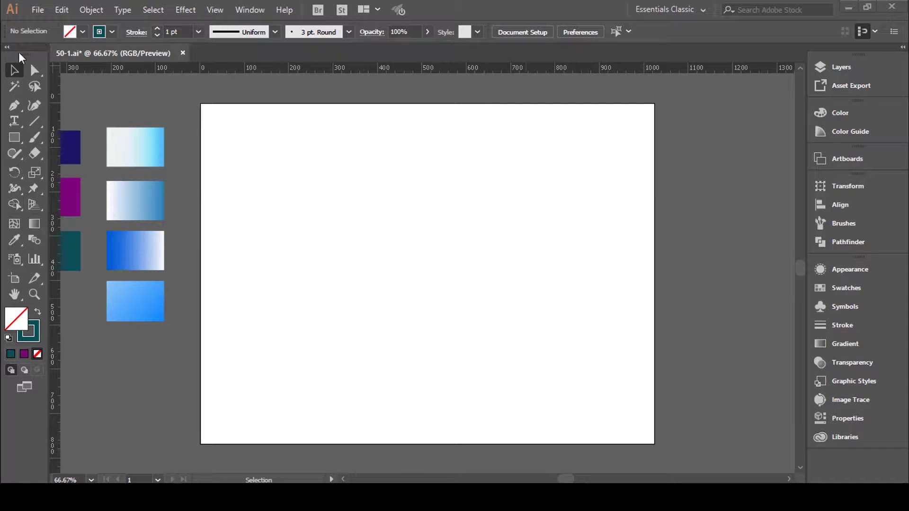
Set the fill to green and the stroke to None.
left_click(83, 32)
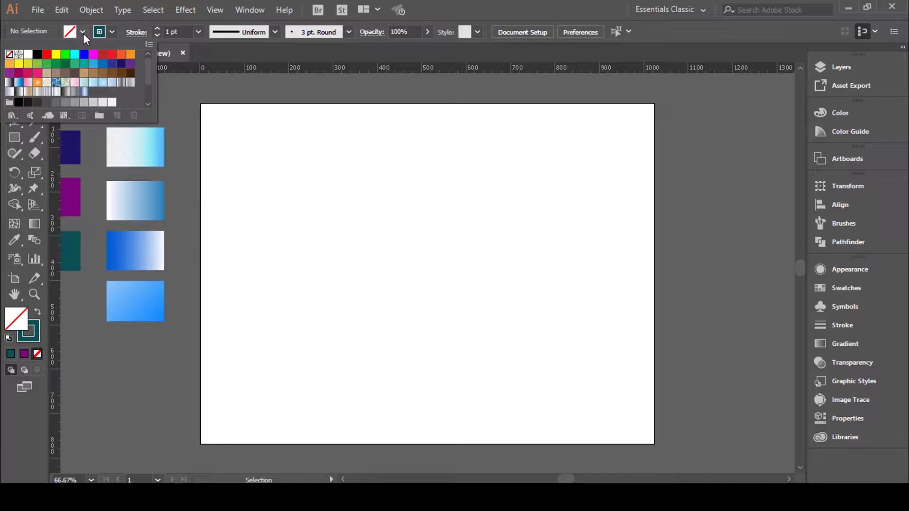
left_click(38, 64)
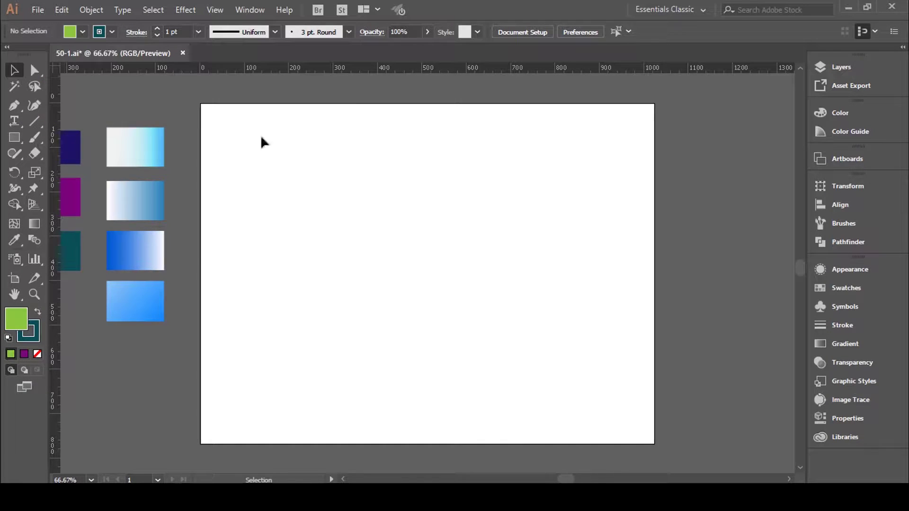
left_click(110, 32)
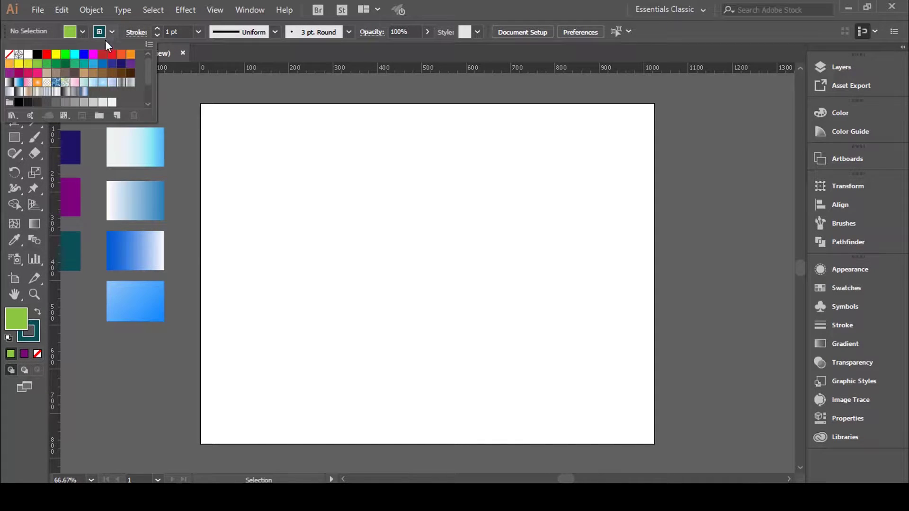
left_click(9, 55)
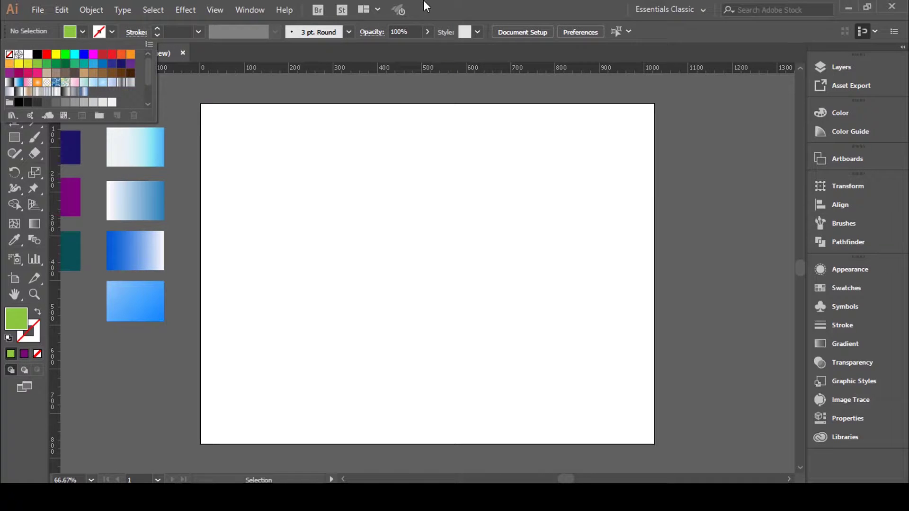
Create a 400 × 400 px rectangle with the Rectangle tool.
left_click(13, 137)
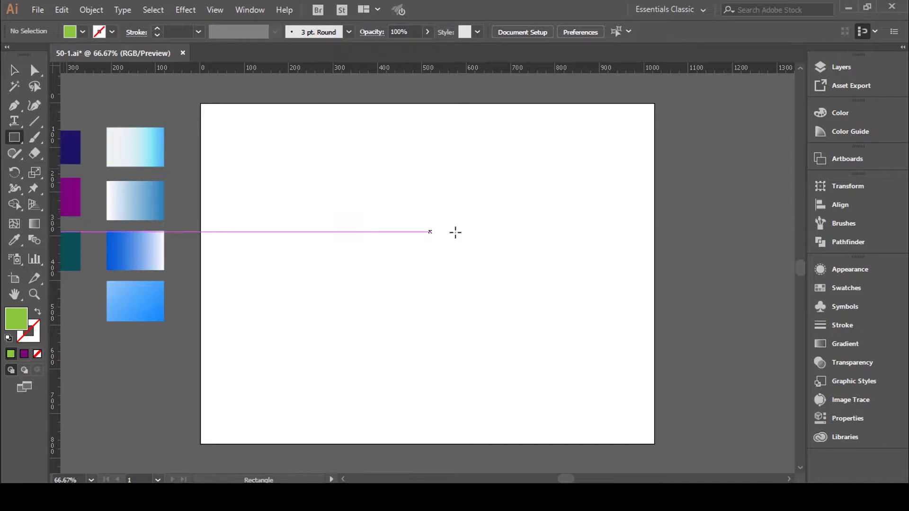
left_click(423, 251)
type("400")
key("Tab")
type("400")
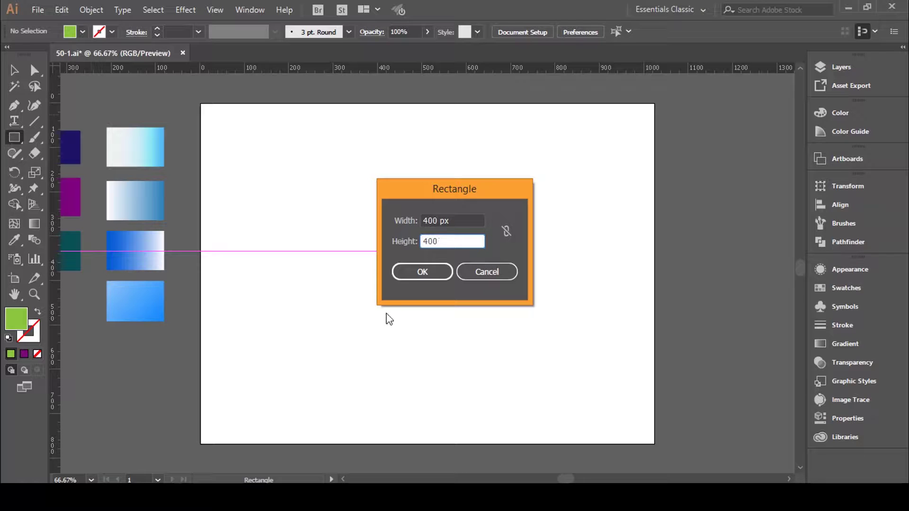
left_click(422, 272)
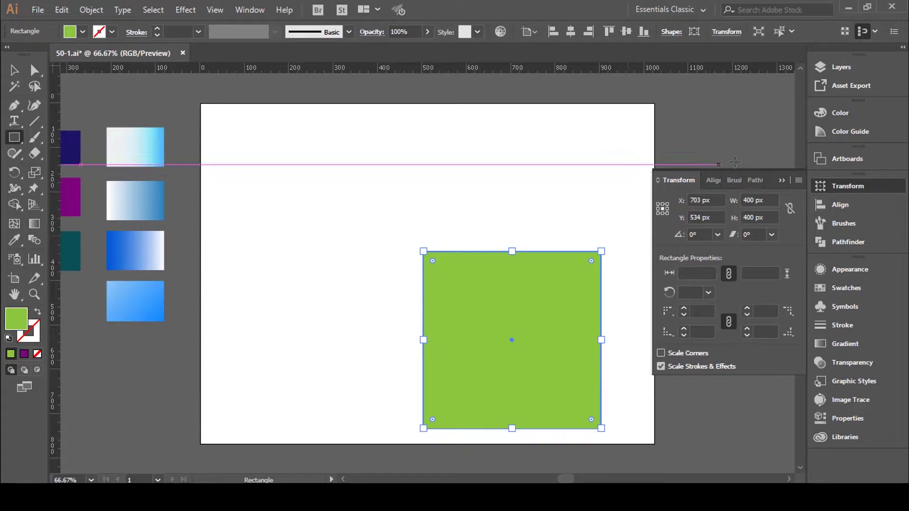
Move the green square up-left and place an identical copy to its right.
left_click(782, 180)
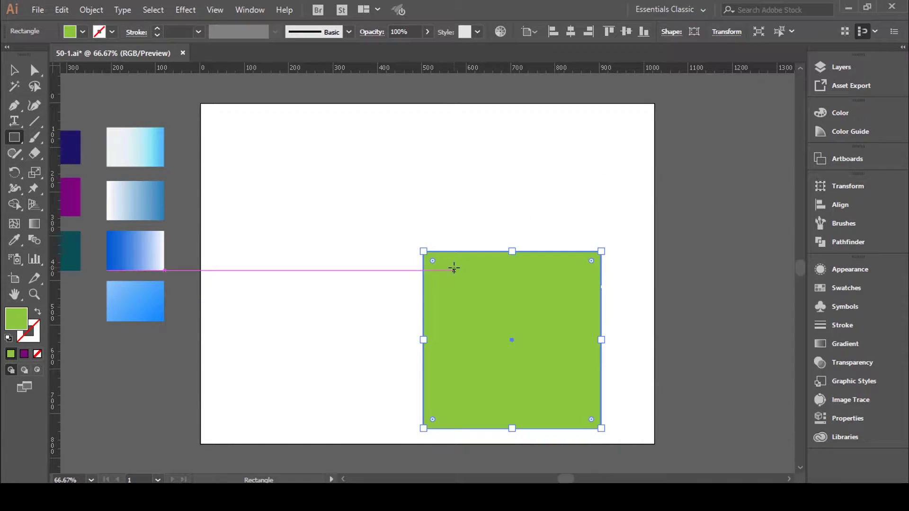
key("v")
mouse_move(527, 288)
left_mouse_down()
mouse_move(358, 215)
mouse_move(574, 231)
left_mouse_up()
key("ctrl+shift+a")
key("ctrl+shift+a")
left_click(570, 235)
key("ctrl+shift+a")
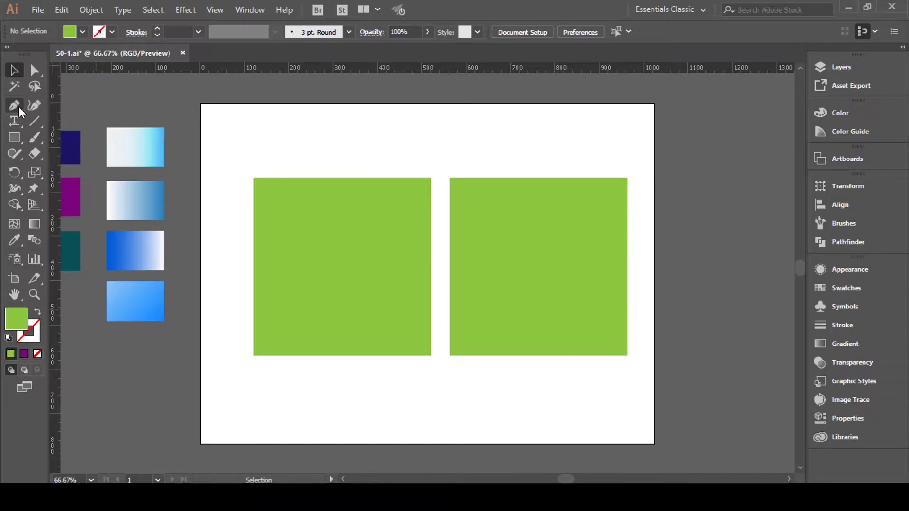
Choose the Pencil tool and zoom in on the two green squares.
left_click(19, 158)
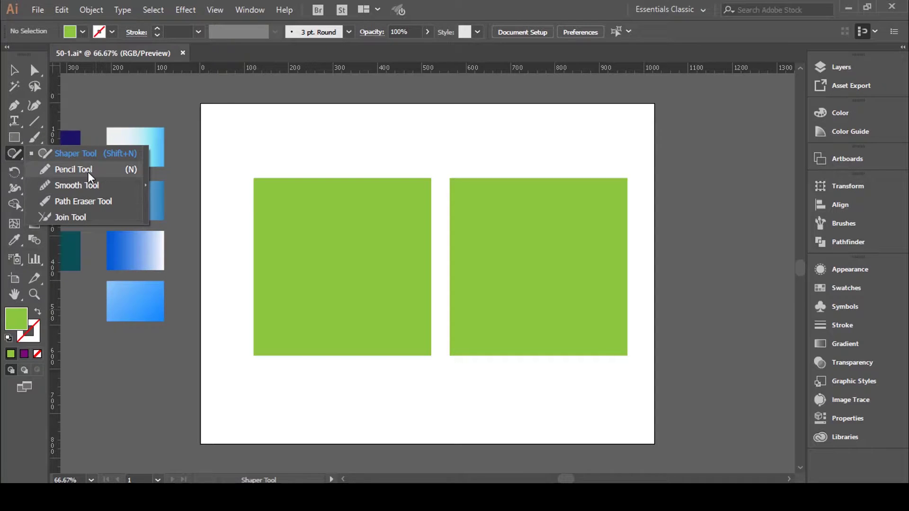
left_click(88, 172)
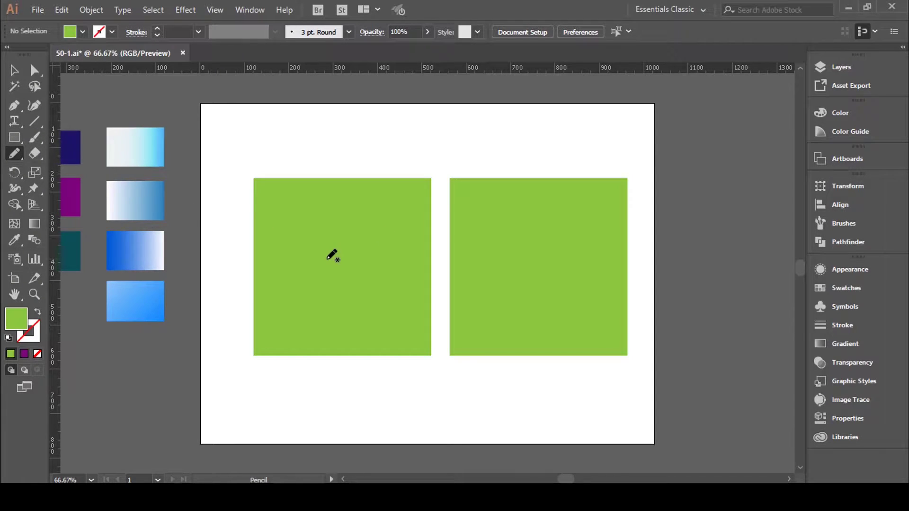
key("ctrl+plus")
scroll(340, 263, "right", 3)
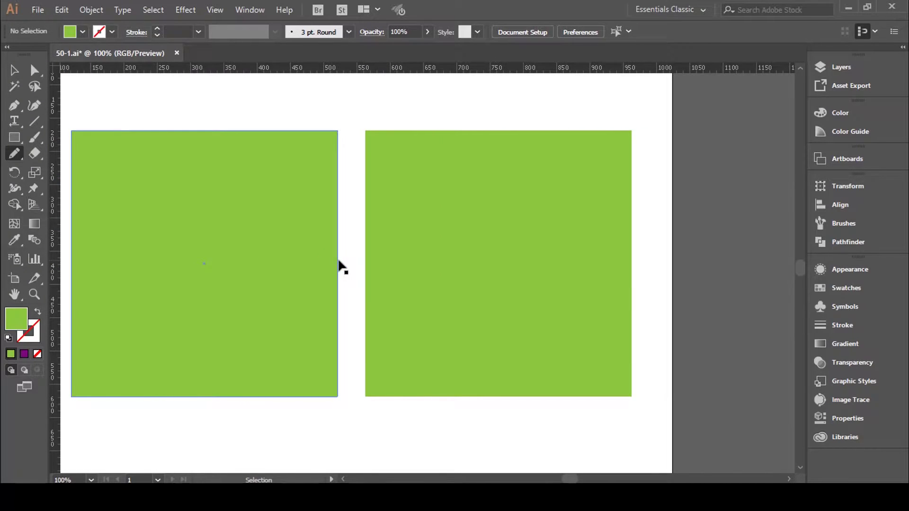
scroll(340, 262, "right", 3)
key("ctrl+plus")
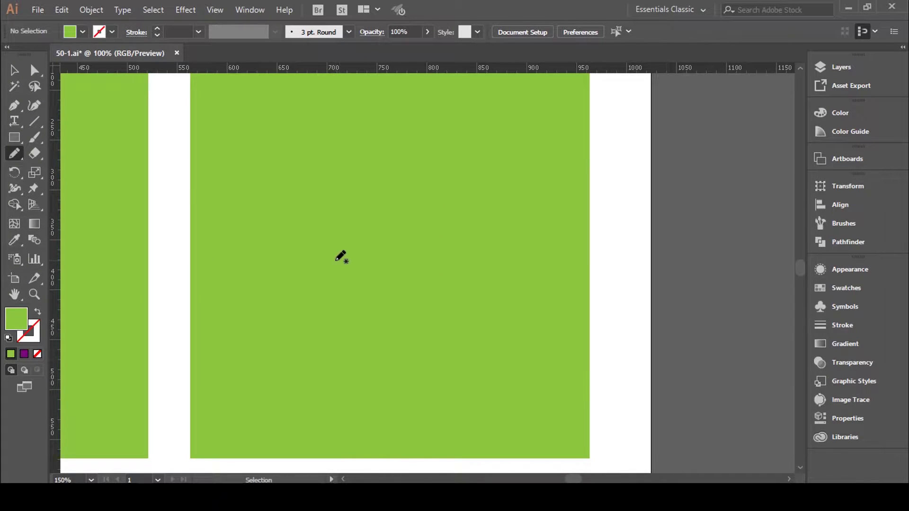
key("ctrl+minus")
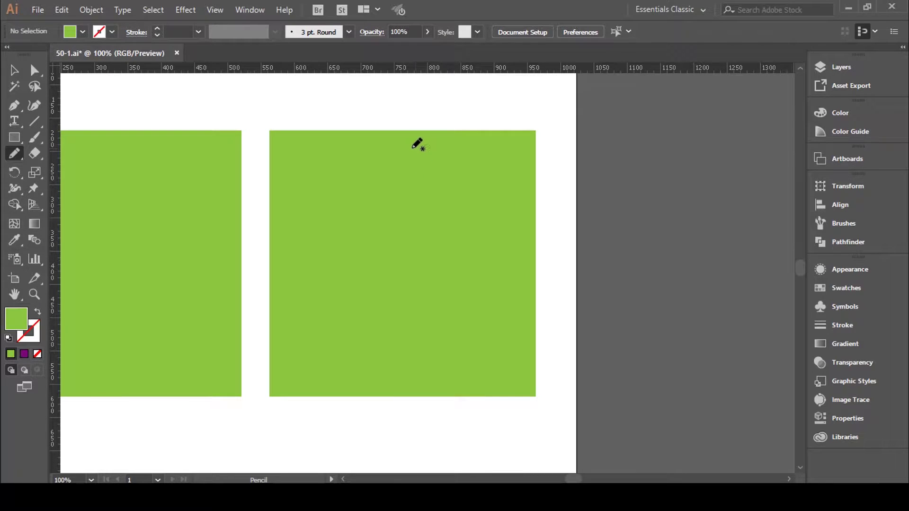
Draw a closed freehand blob over the right square, filled black with no stroke.
left_click(84, 33)
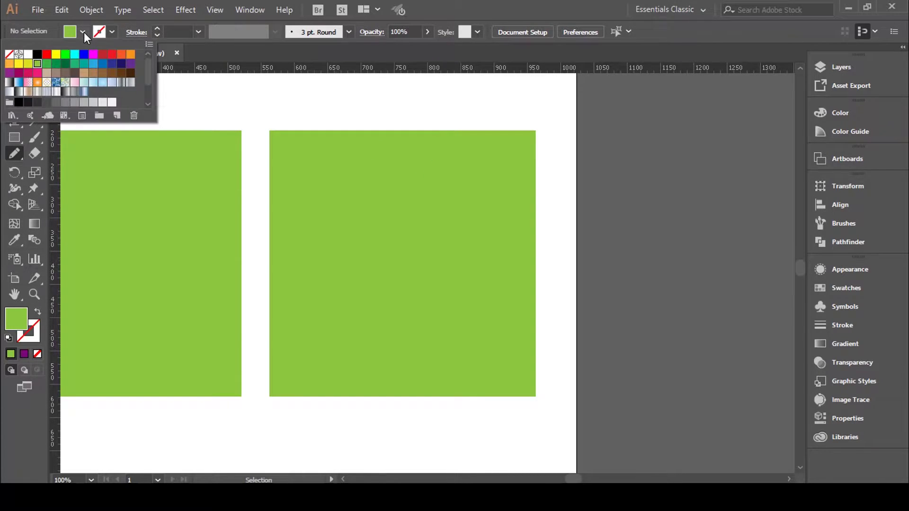
left_click(9, 54)
left_click(113, 32)
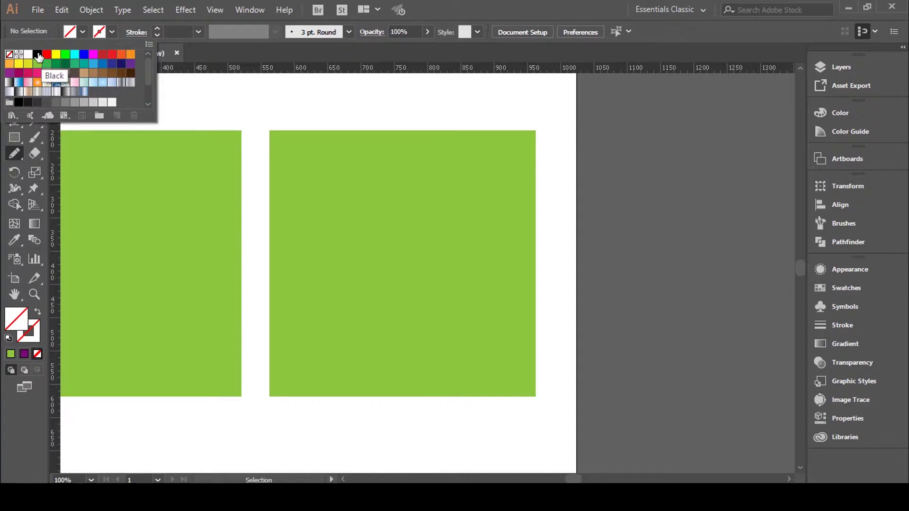
left_click(37, 54)
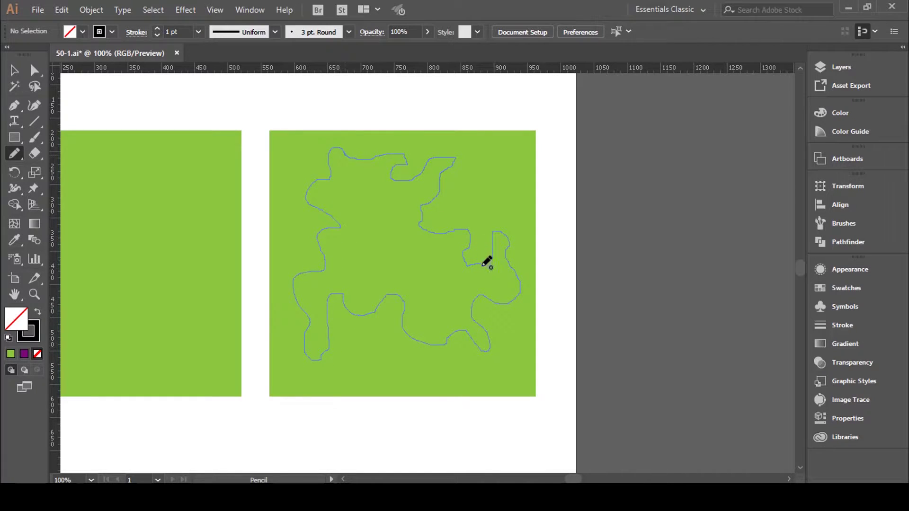
left_click_drag(483, 266, 491, 265)
left_click(38, 313)
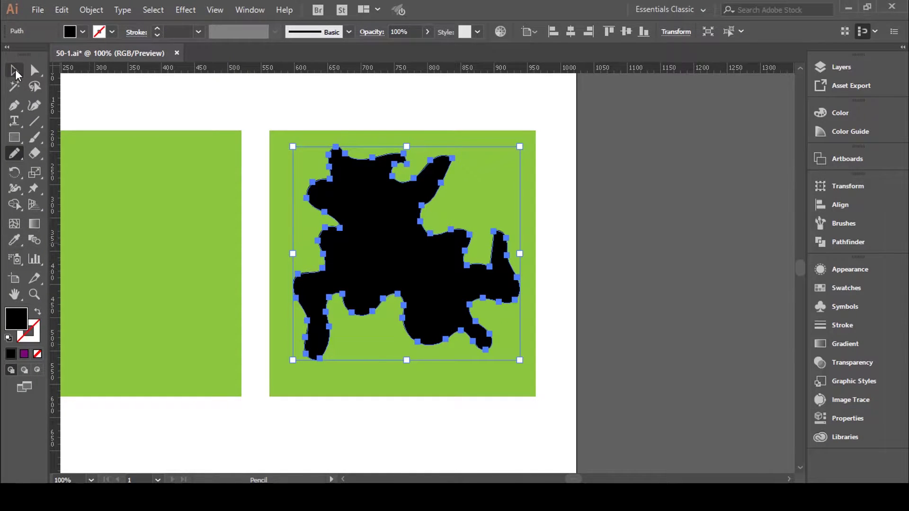
left_click(14, 70)
left_click(665, 181)
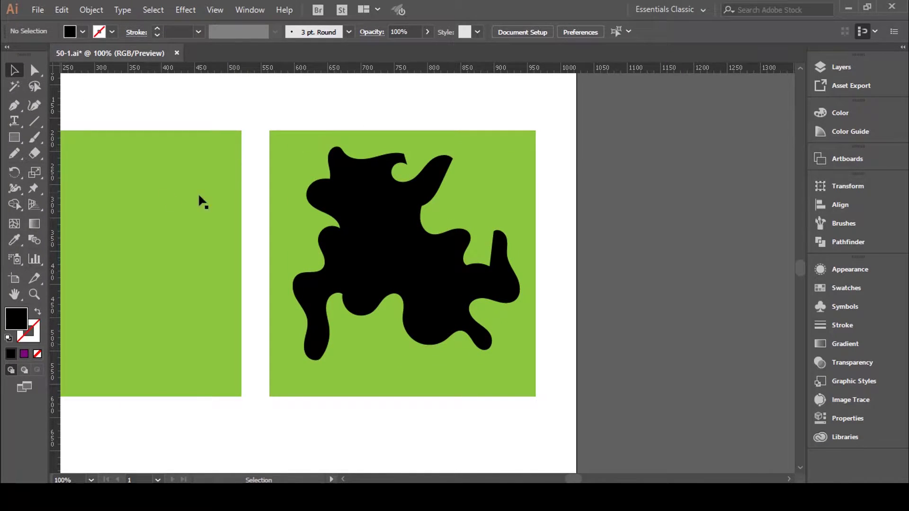
Twirl the blob's upper-left lobe, upper lobes, centre and lower-right into marbled curls.
left_click_drag(19, 192, 85, 221)
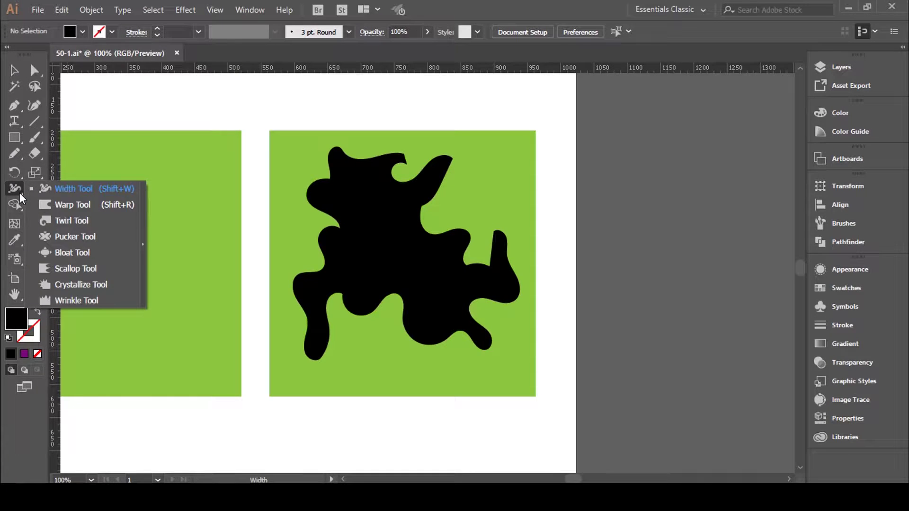
left_click(331, 209)
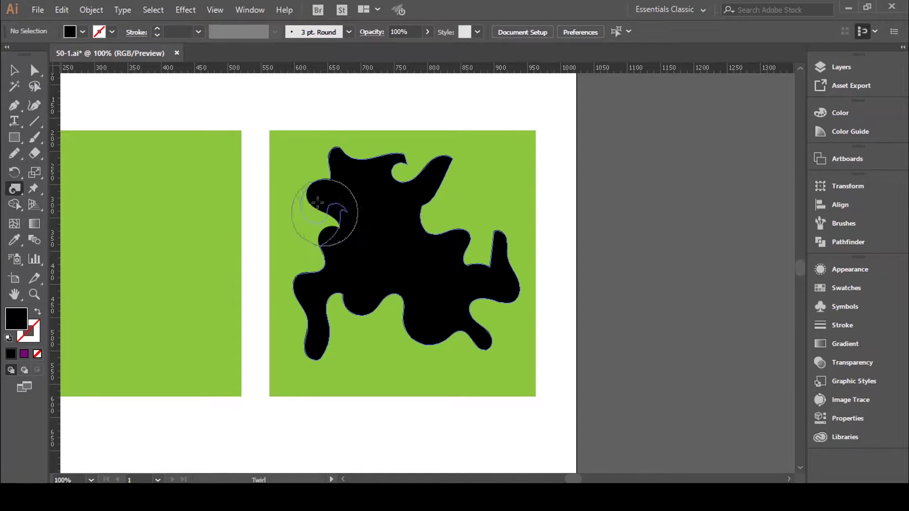
left_click(328, 214)
mouse_move(328, 214)
left_mouse_down()
mouse_move(284, 197)
mouse_move(361, 203)
mouse_move(405, 162)
mouse_move(479, 148)
mouse_move(417, 186)
mouse_move(462, 146)
mouse_move(455, 184)
mouse_move(385, 172)
mouse_move(416, 157)
mouse_move(460, 252)
mouse_move(496, 274)
mouse_move(511, 324)
mouse_move(467, 361)
mouse_move(482, 262)
mouse_move(483, 322)
mouse_move(504, 206)
mouse_move(430, 288)
mouse_move(360, 309)
mouse_move(253, 361)
mouse_move(284, 360)
mouse_move(356, 305)
mouse_move(300, 341)
mouse_move(381, 362)
mouse_move(345, 274)
mouse_move(439, 350)
mouse_move(399, 308)
mouse_move(391, 264)
mouse_move(405, 287)
mouse_move(416, 253)
mouse_move(365, 240)
mouse_move(406, 284)
mouse_move(360, 236)
mouse_move(349, 203)
mouse_move(374, 246)
mouse_move(385, 315)
mouse_move(423, 324)
mouse_move(405, 319)
mouse_move(432, 263)
mouse_move(456, 305)
left_mouse_up()
mouse_move(396, 315)
left_mouse_down()
mouse_move(427, 371)
mouse_move(405, 213)
mouse_move(466, 282)
mouse_move(360, 201)
mouse_move(300, 245)
mouse_move(397, 227)
mouse_move(447, 301)
mouse_move(385, 361)
mouse_move(467, 308)
mouse_move(359, 284)
mouse_move(454, 331)
left_mouse_up()
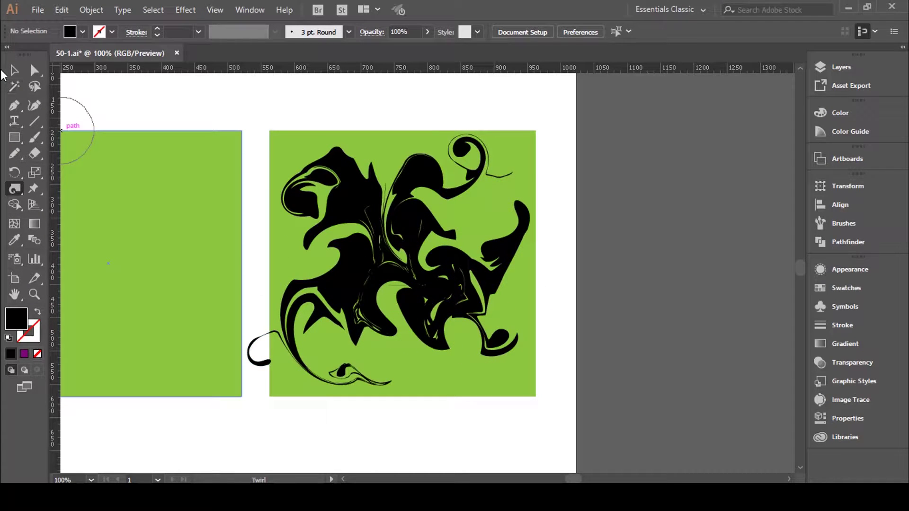
left_click(14, 71)
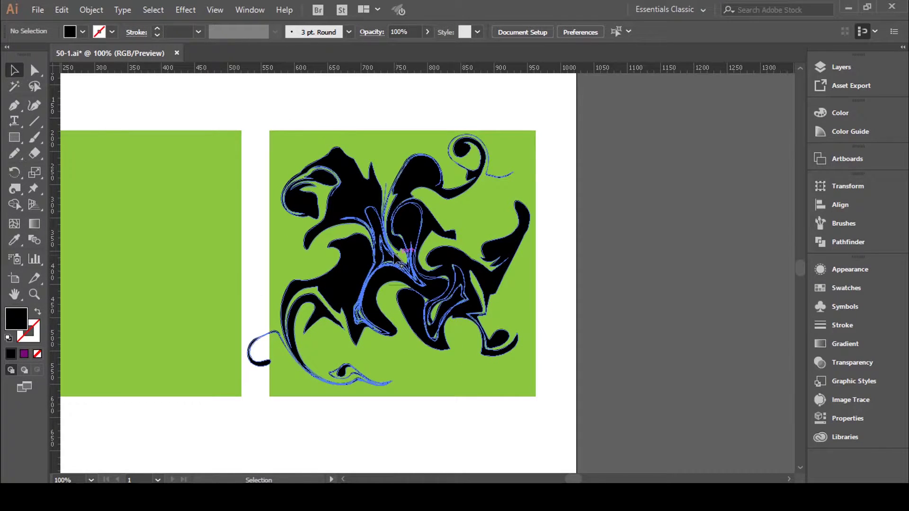
Move and resize the swirled black shape to fit inside the right green square.
left_click_drag(389, 260, 536, 267)
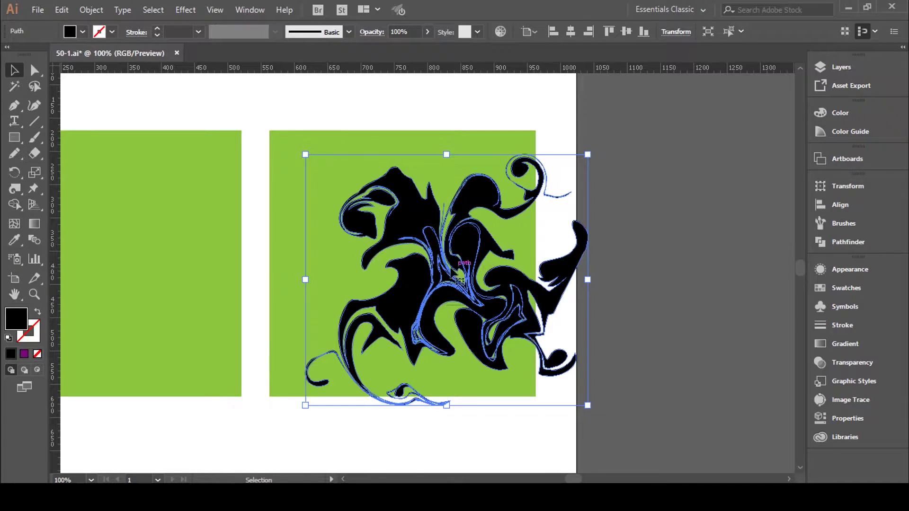
left_click_drag(458, 279, 394, 244)
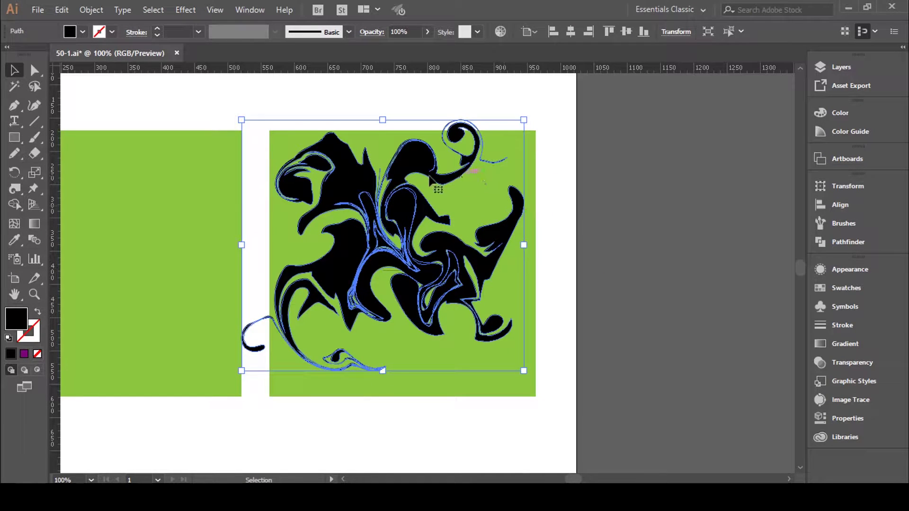
left_click_drag(446, 176, 474, 191)
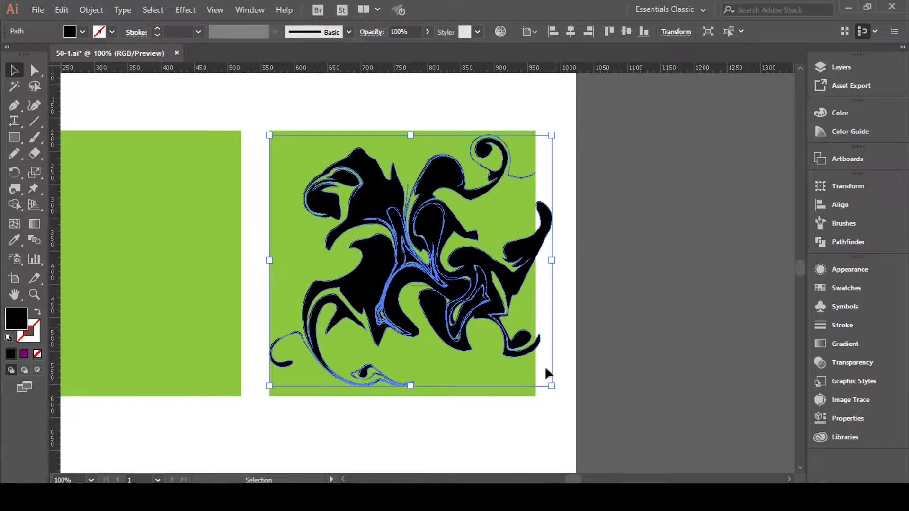
left_click_drag(551, 385, 540, 375)
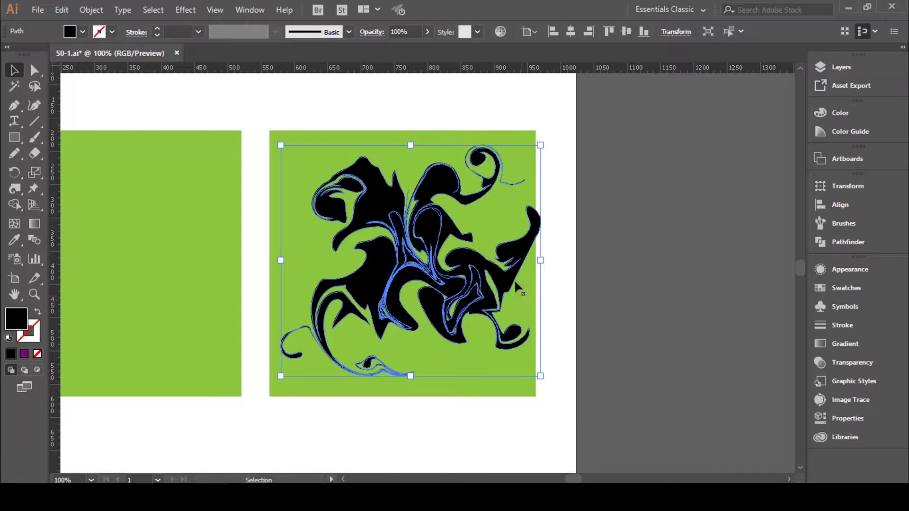
left_click_drag(507, 274, 498, 270)
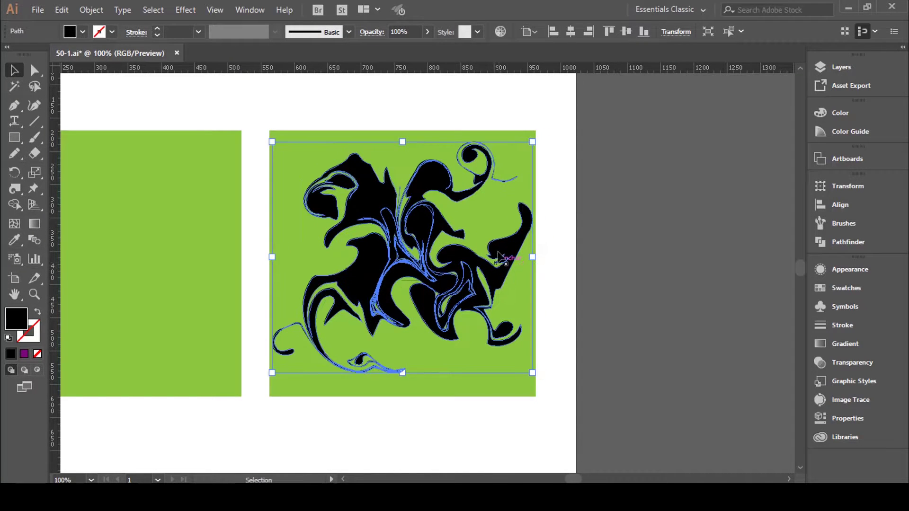
left_click_drag(402, 373, 402, 382)
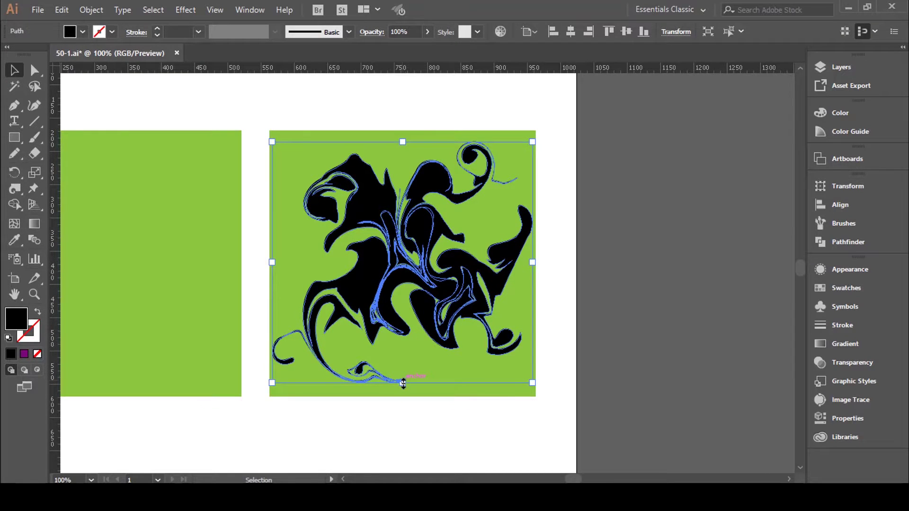
left_click_drag(402, 381, 402, 373)
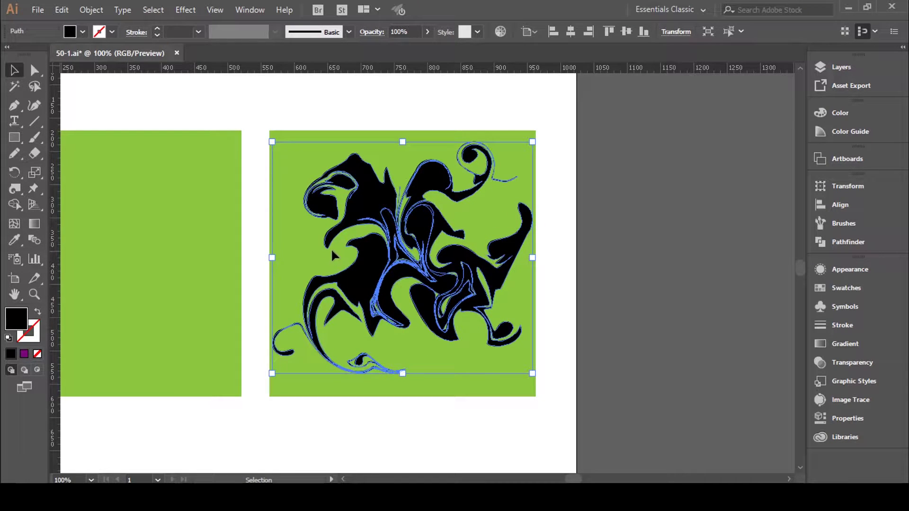
Deselect the swirl artwork and pick the Twirl tool again.
left_click(603, 163)
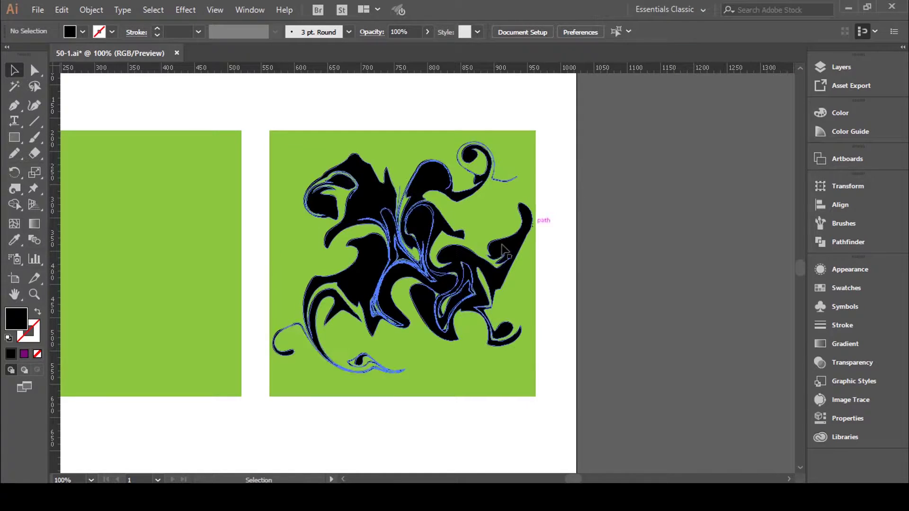
left_click(431, 276)
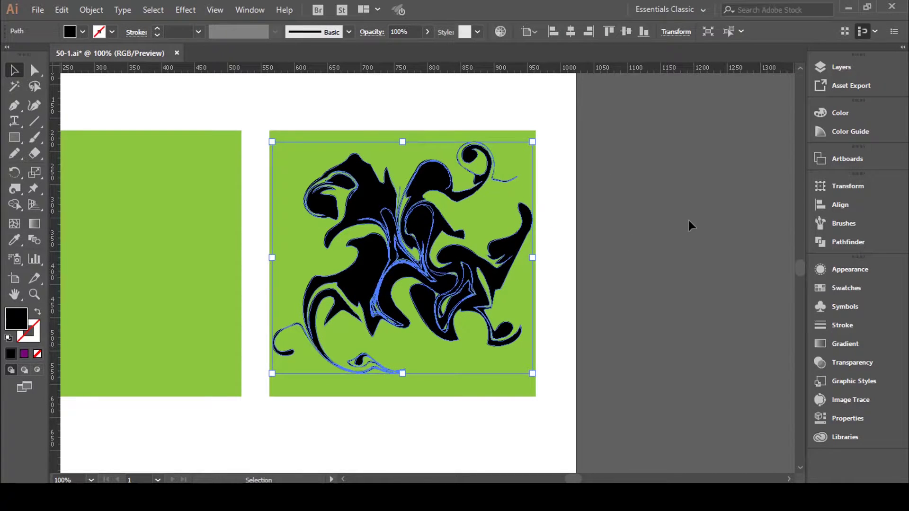
left_click(691, 225)
left_click(14, 192)
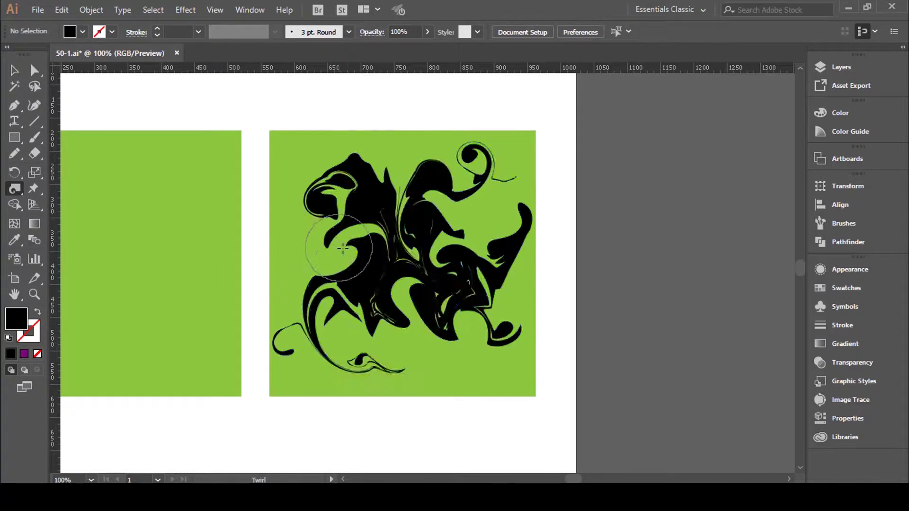
Twirl the swirl's upper-left, right edge and upper-middle into new tails, then select it.
left_click_drag(330, 207, 329, 206)
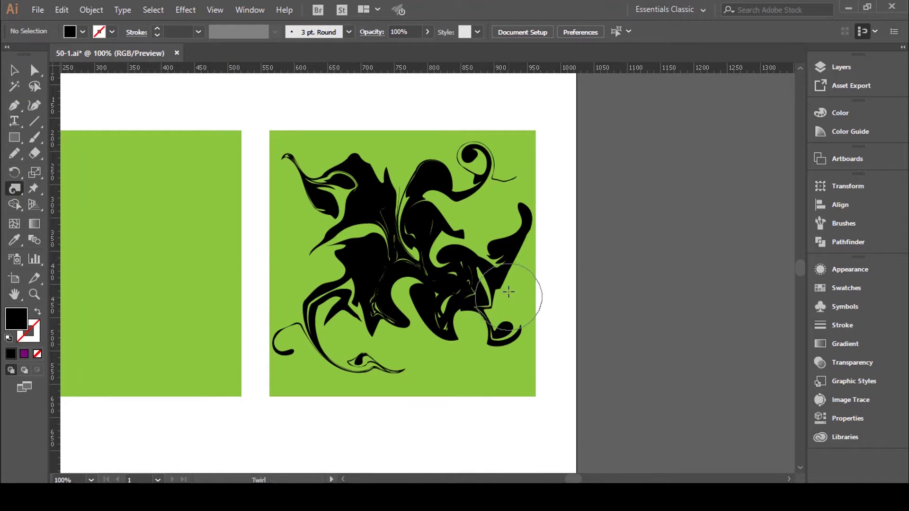
left_click_drag(526, 288, 559, 303)
left_click_drag(411, 180, 411, 179)
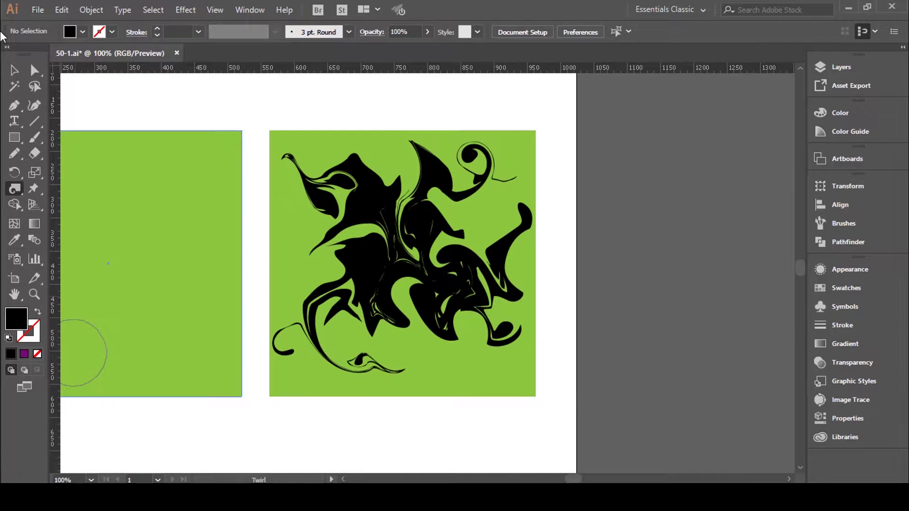
key("v")
left_click(423, 275)
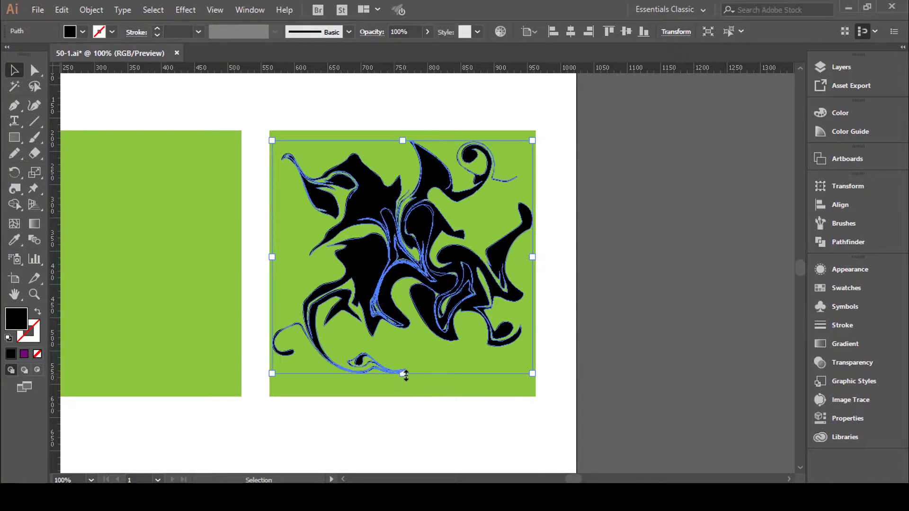
Save the swirl artwork as New Symbol 1 and delete its instance.
left_click_drag(406, 375, 405, 382)
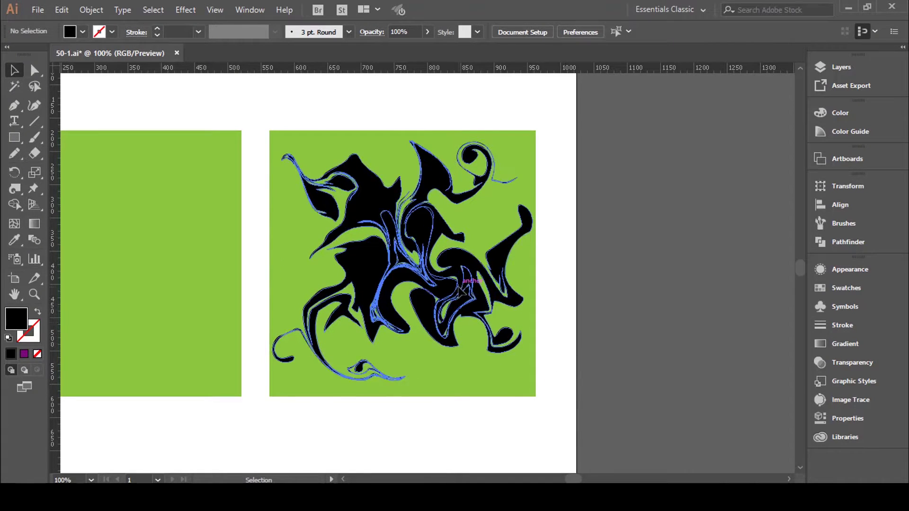
left_click(869, 305)
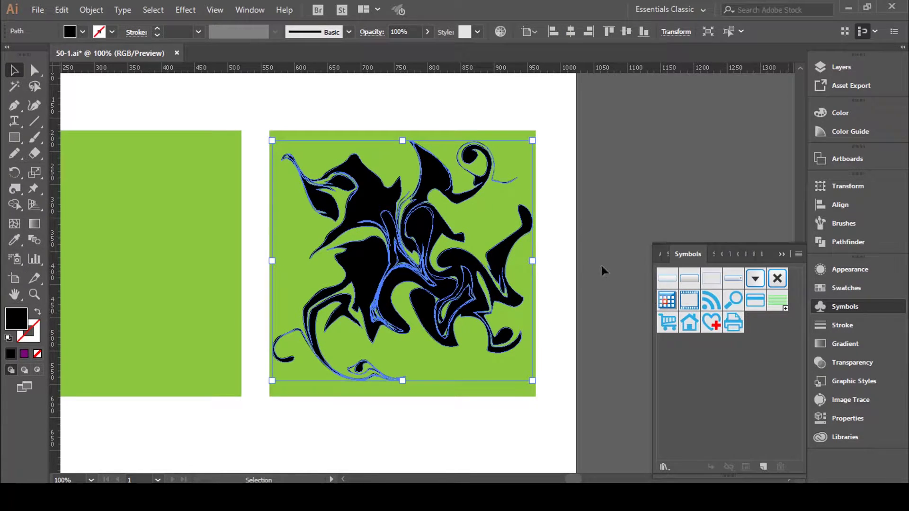
left_click_drag(509, 265, 785, 365)
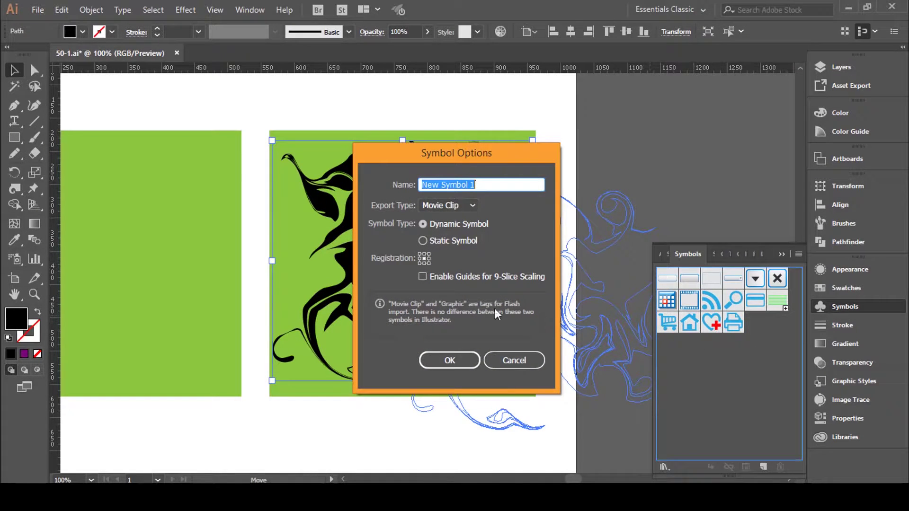
left_click(448, 360)
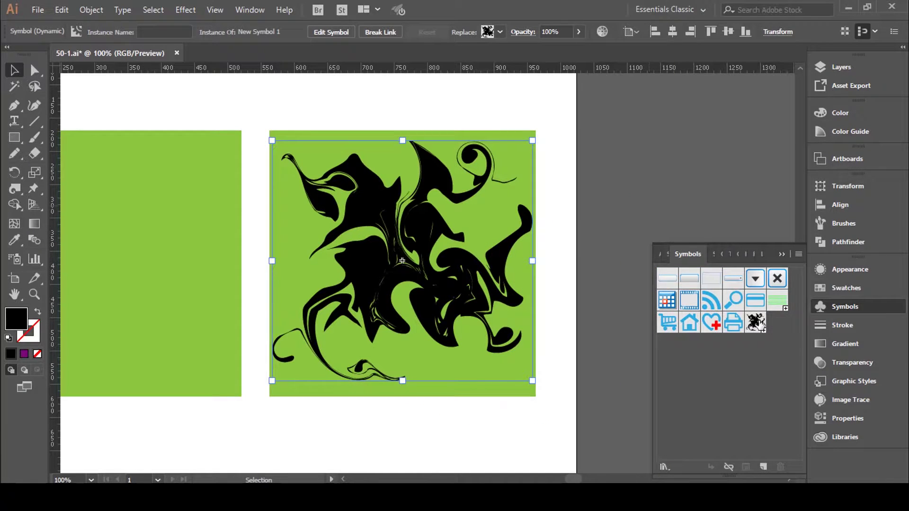
key("Delete")
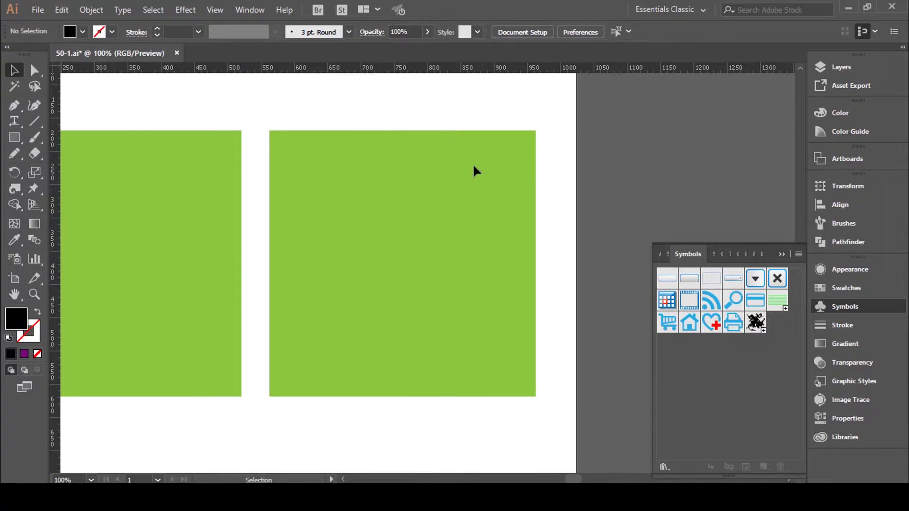
Unlock all objects, zoom out, and select the right green square.
left_click(89, 9)
left_click(142, 86)
left_click(531, 99)
key("ctrl+minus")
key("ctrl+minus")
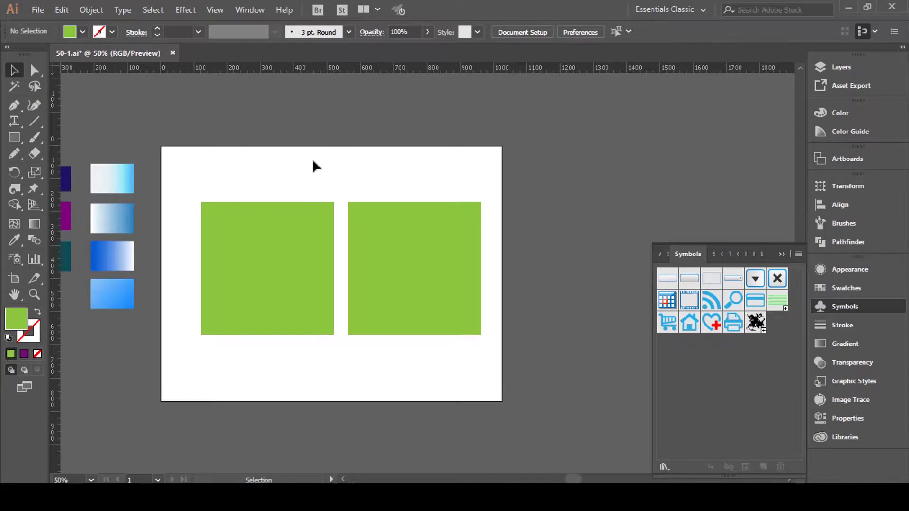
left_click(399, 242)
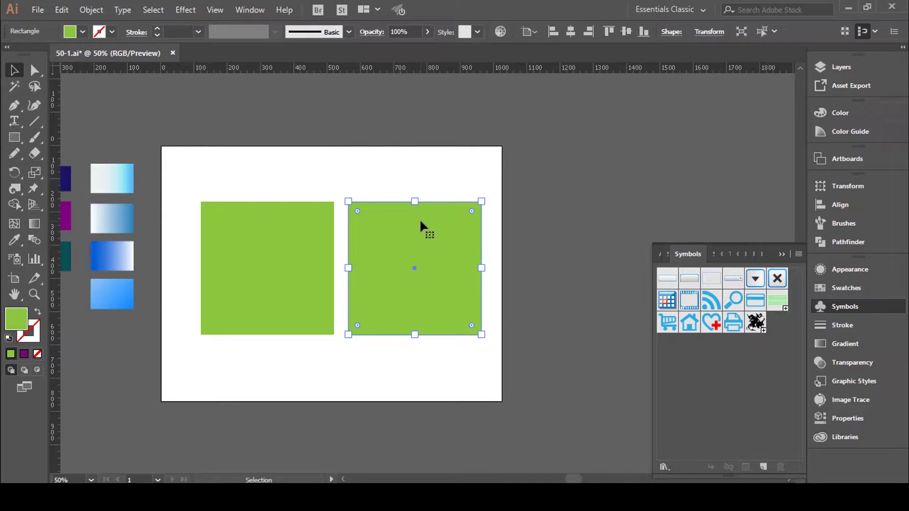
Apply 3D Extrude & Bevel to the right square: Isometric Left, 400 pt extrude depth.
left_click(193, 11)
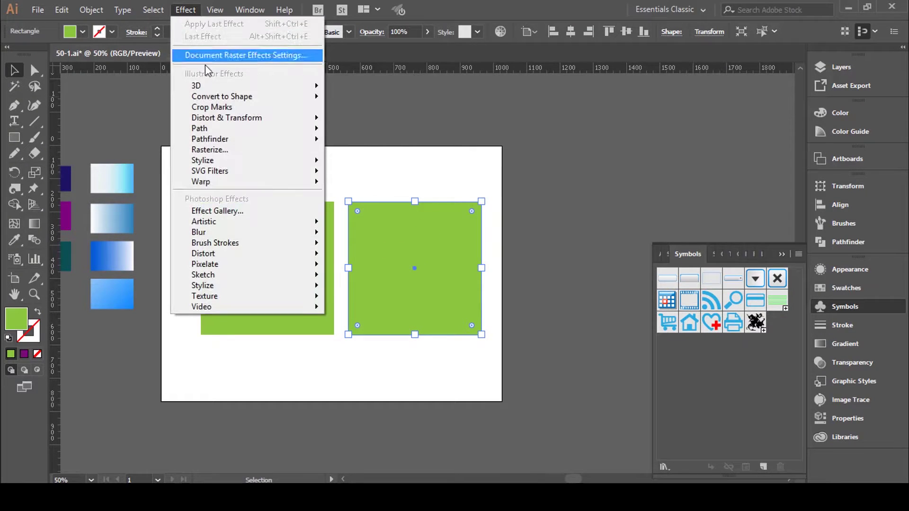
left_click(351, 88)
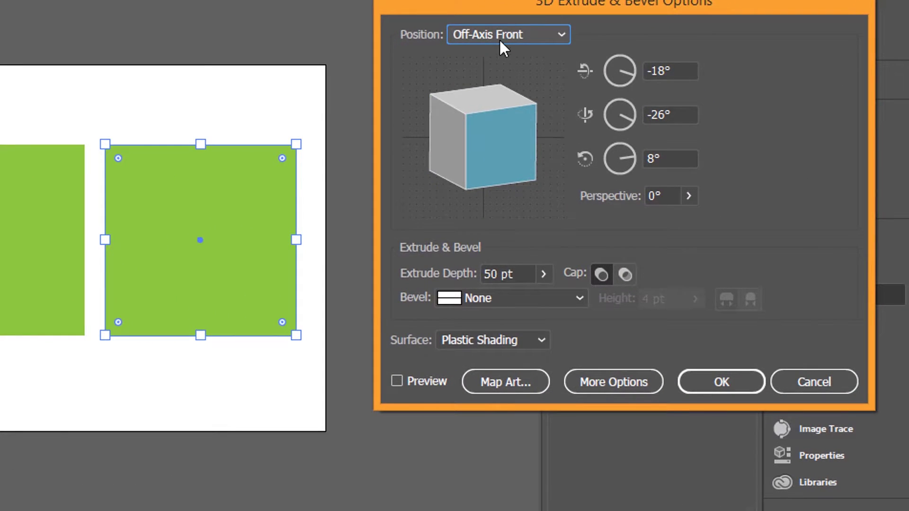
left_click(625, 124)
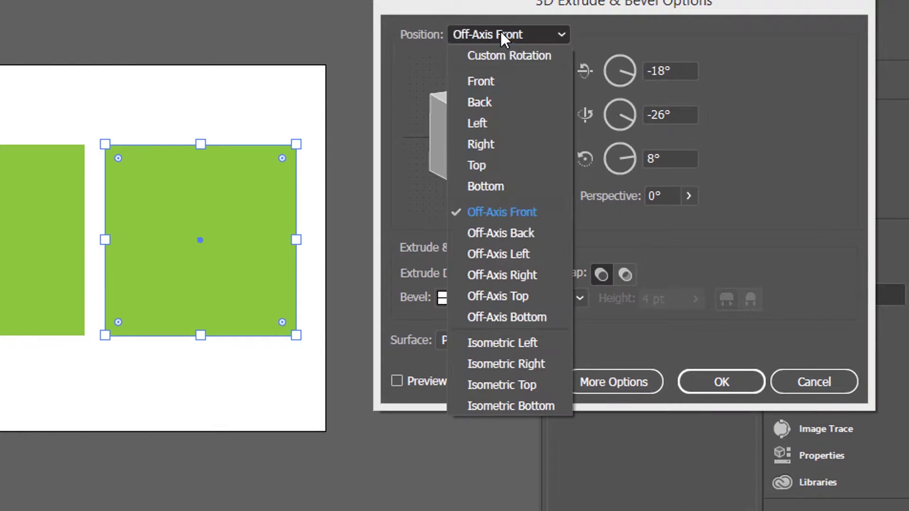
left_click(530, 339)
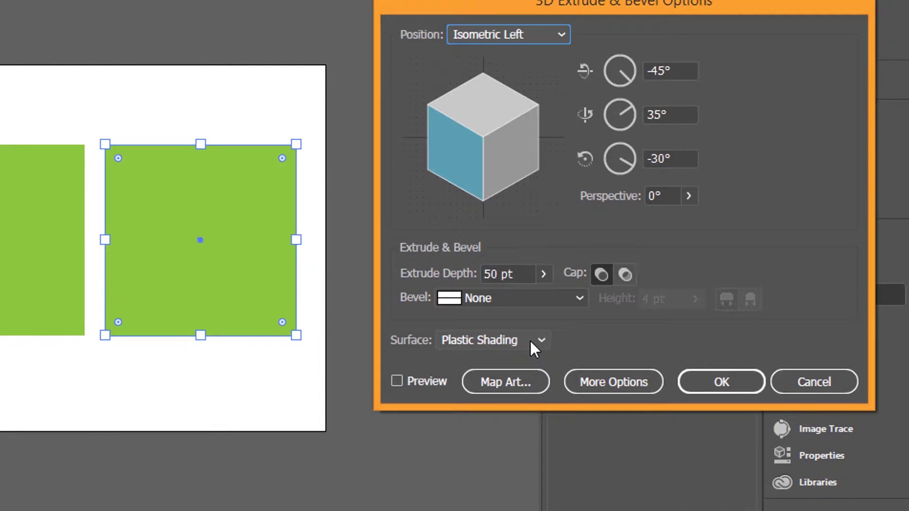
left_click(396, 380)
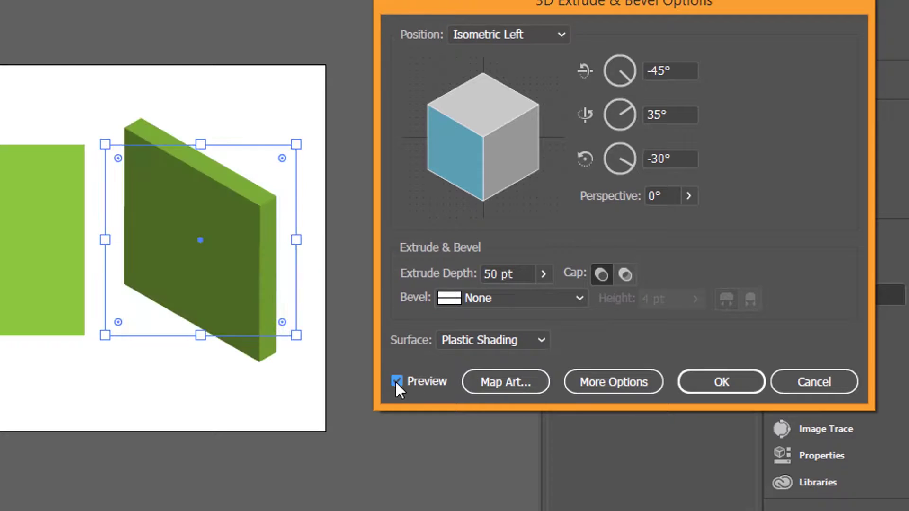
left_click(527, 276)
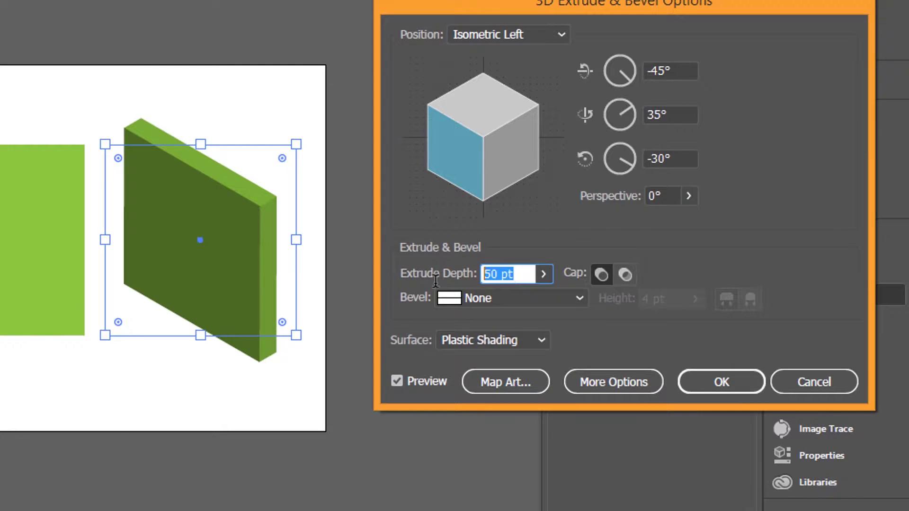
type("400")
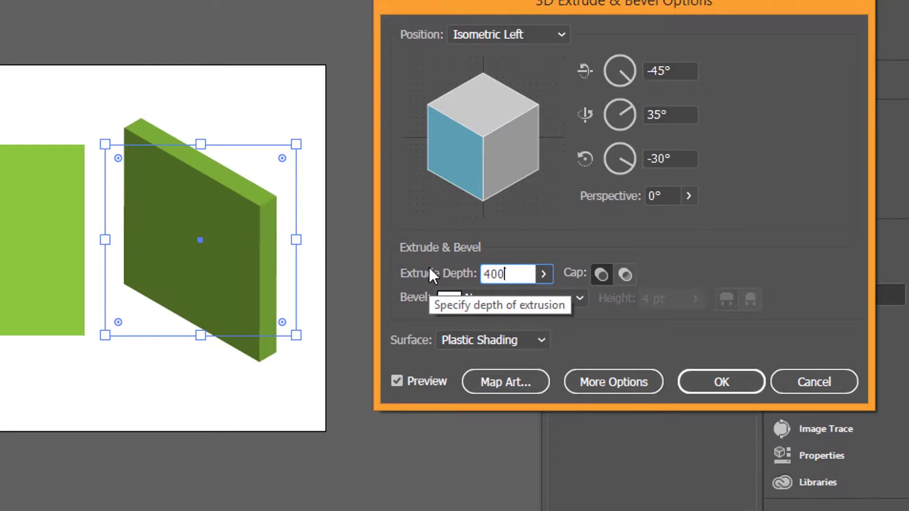
key("Tab")
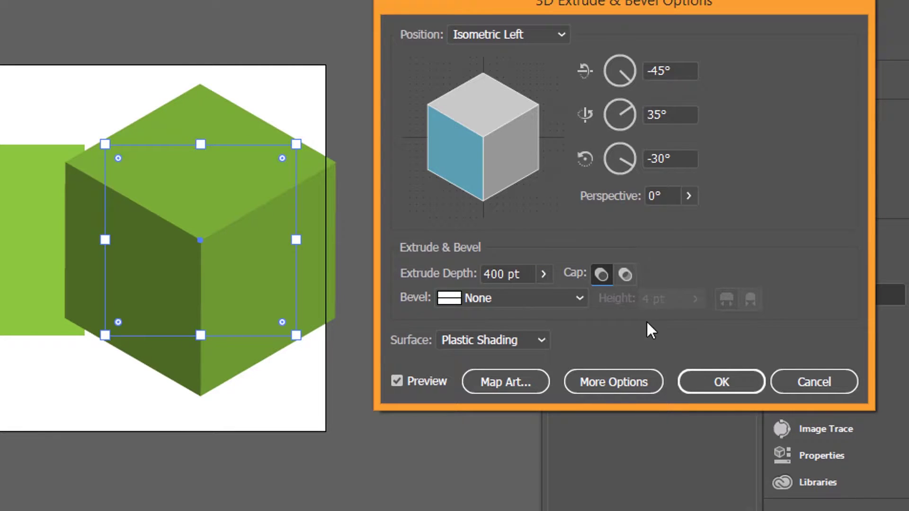
left_click(688, 196)
Increase the cube's perspective and rotate it roughly to -25°, 42°, -18°.
left_click_drag(615, 218, 637, 230)
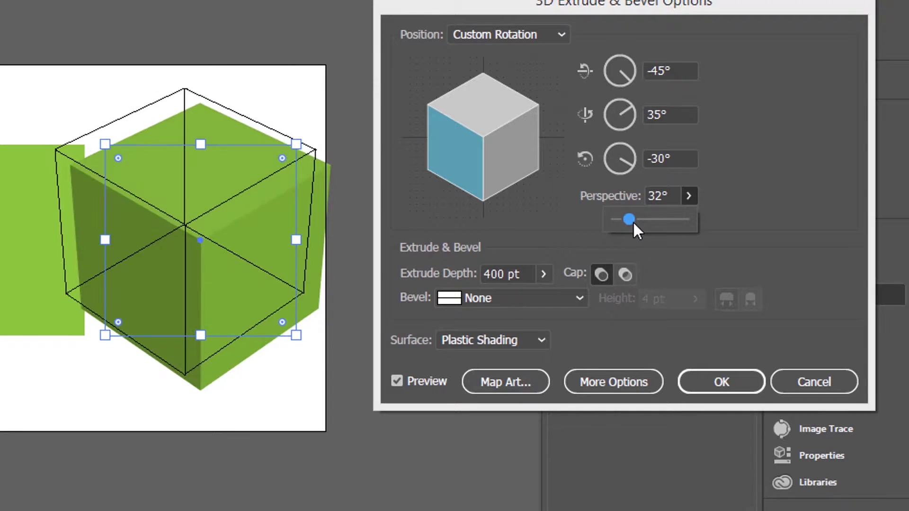
left_click(482, 120)
left_click_drag(482, 102, 480, 105)
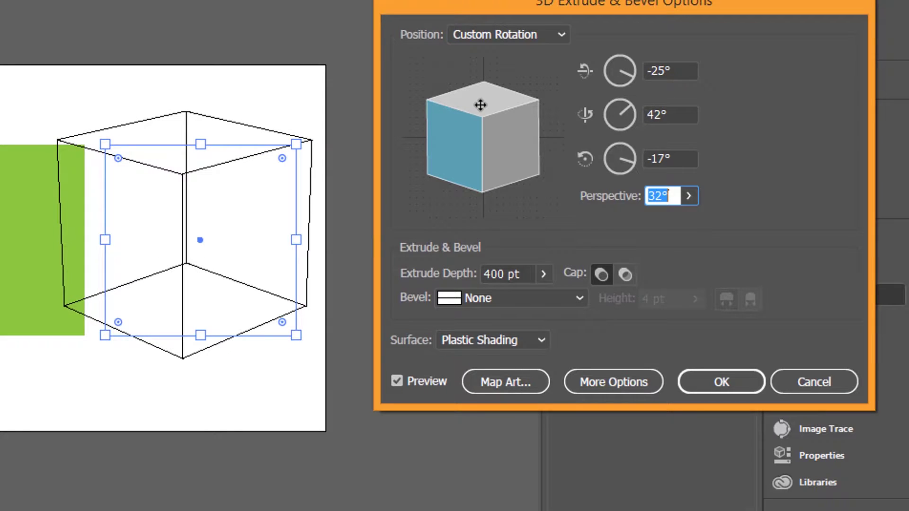
left_click_drag(481, 104, 483, 107)
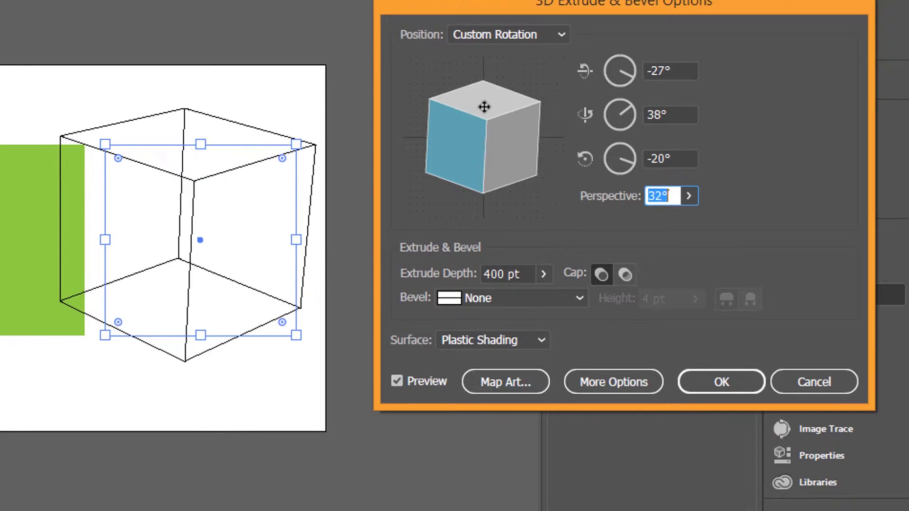
left_click_drag(484, 107, 481, 103)
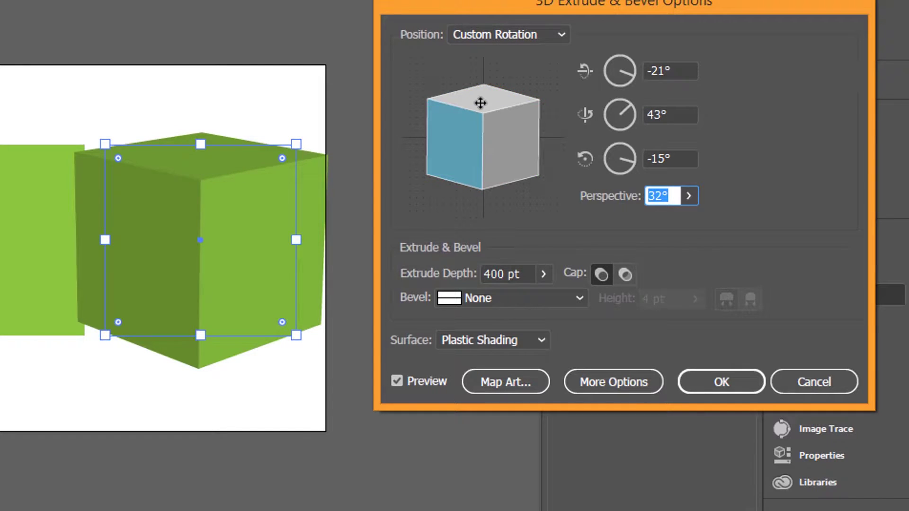
left_click_drag(481, 103, 480, 102)
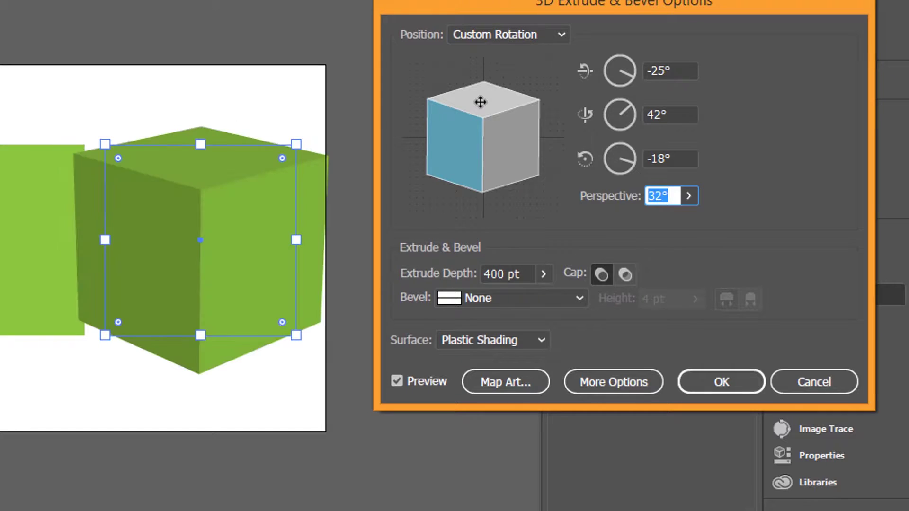
Set perspective to 45° and rotate the cube to -31°, 40°, -22°.
left_click(689, 195)
left_click(633, 220)
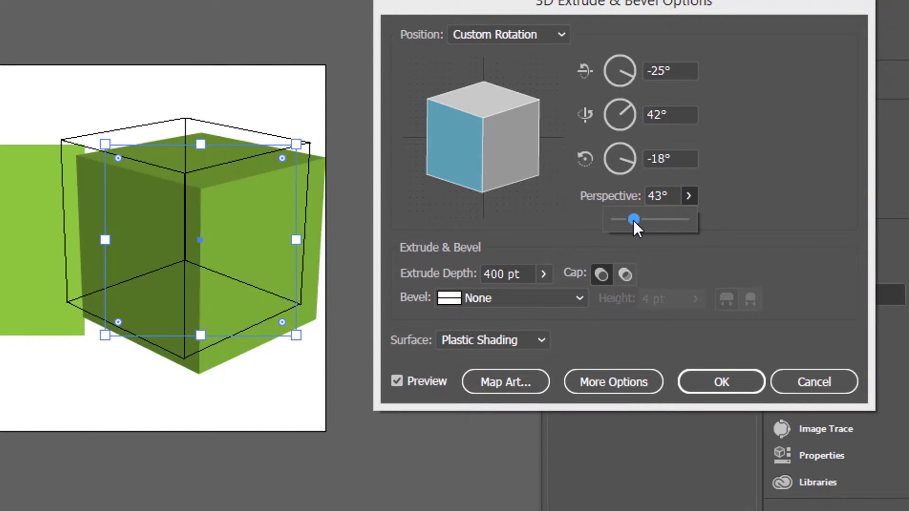
left_click_drag(632, 220, 634, 220)
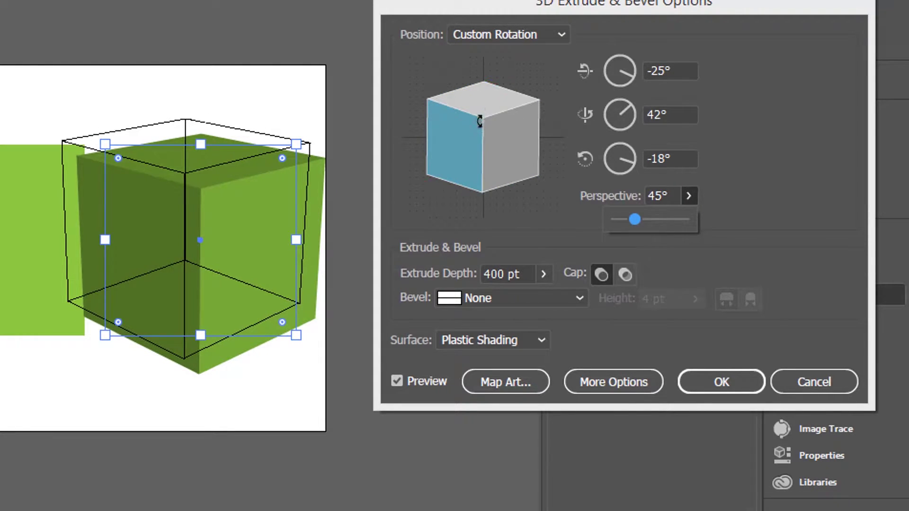
left_click(463, 137)
left_click_drag(475, 138, 485, 108)
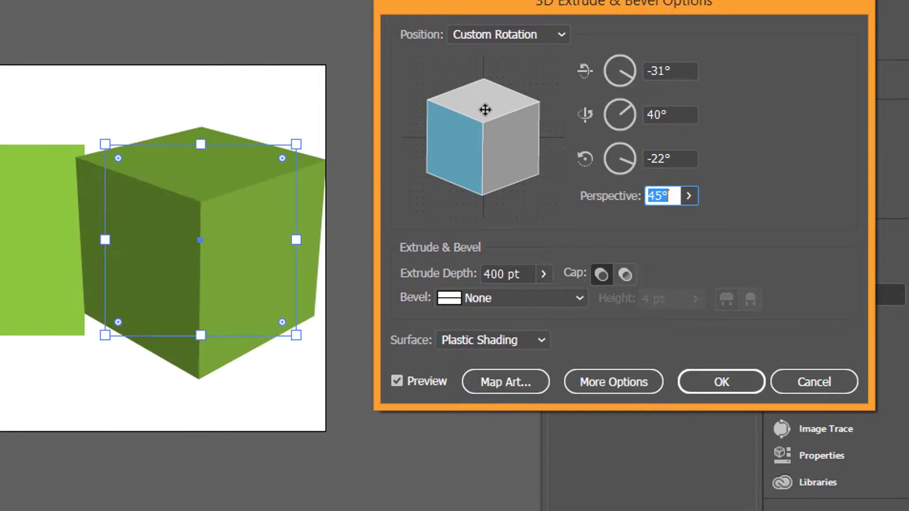
left_click(518, 383)
Map New Symbol 1 onto the cube's first surface in Map Art.
left_click(527, 30)
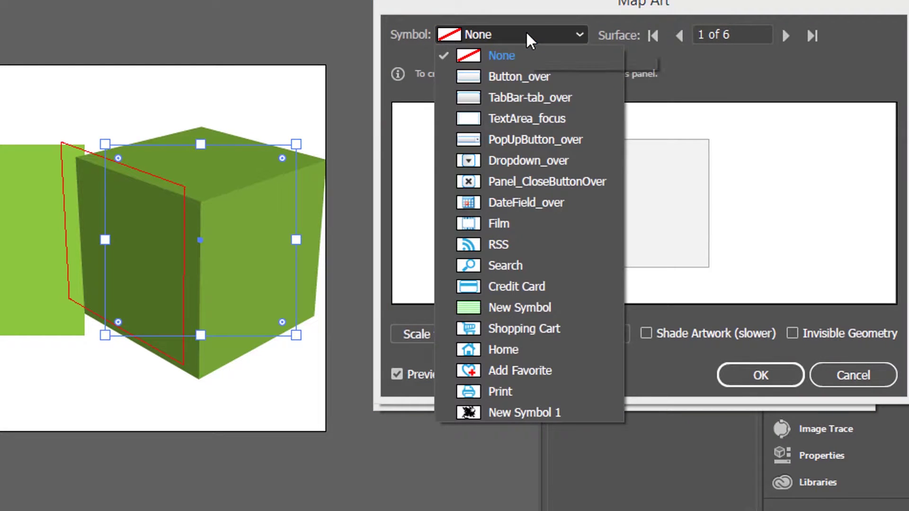
left_click_drag(555, 7, 584, 47)
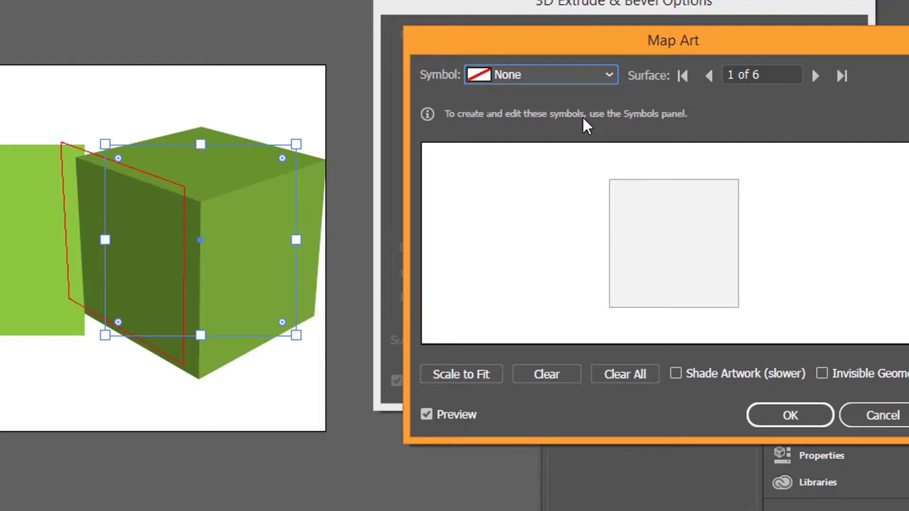
left_click(582, 78)
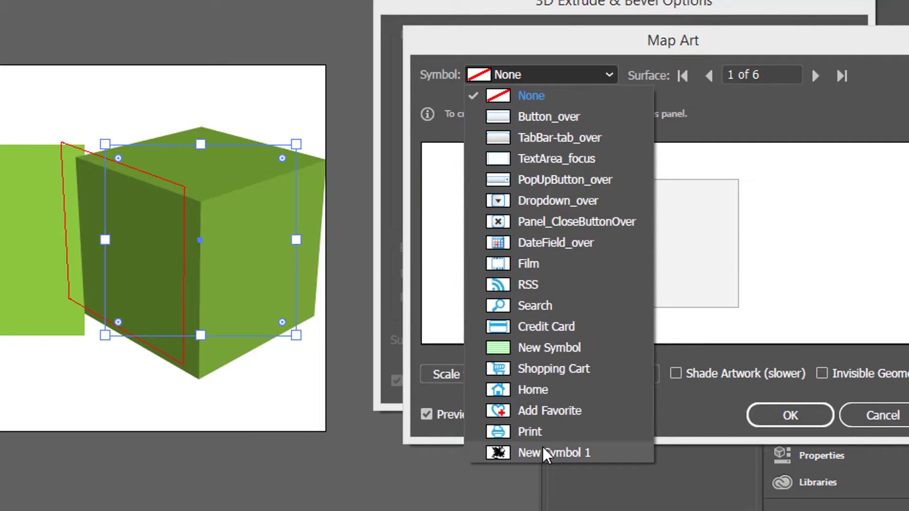
left_click(544, 453)
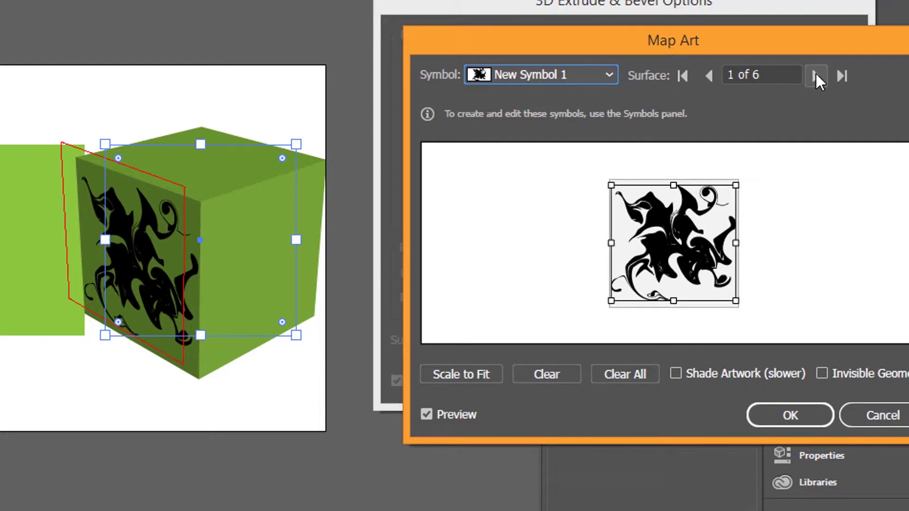
left_click(815, 72)
left_click(814, 72)
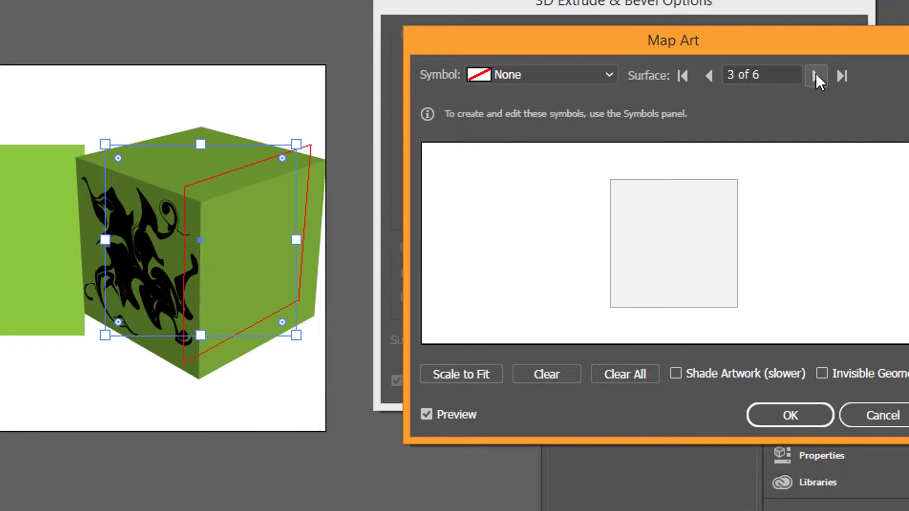
Map New Symbol 1 onto the right and top faces and apply the 3D effect.
left_click(577, 80)
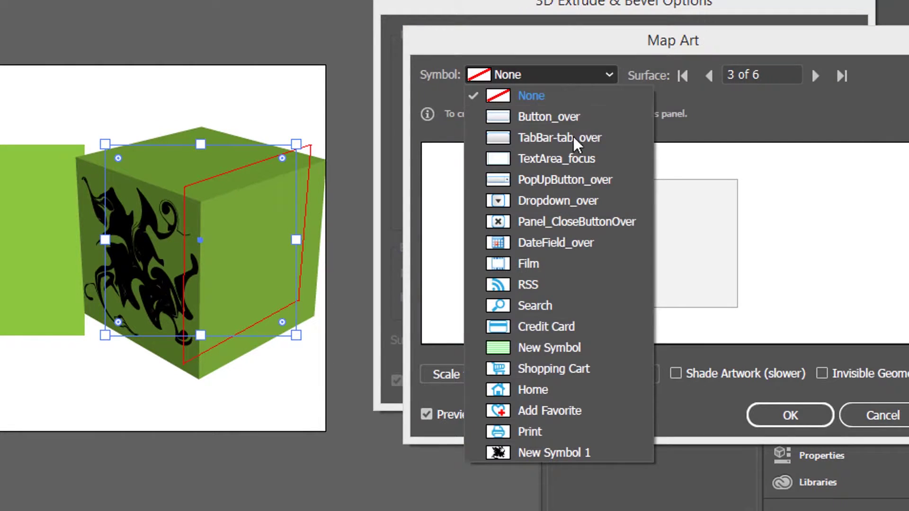
left_click(545, 454)
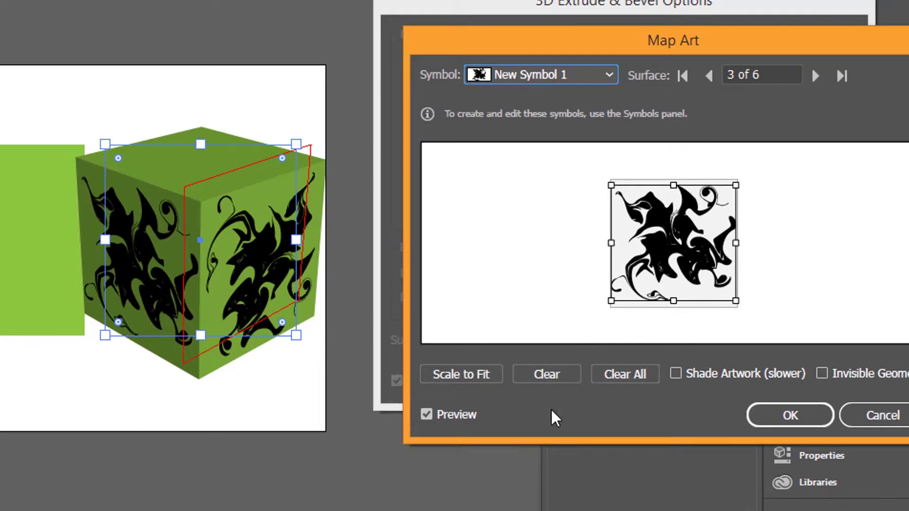
left_click(814, 75)
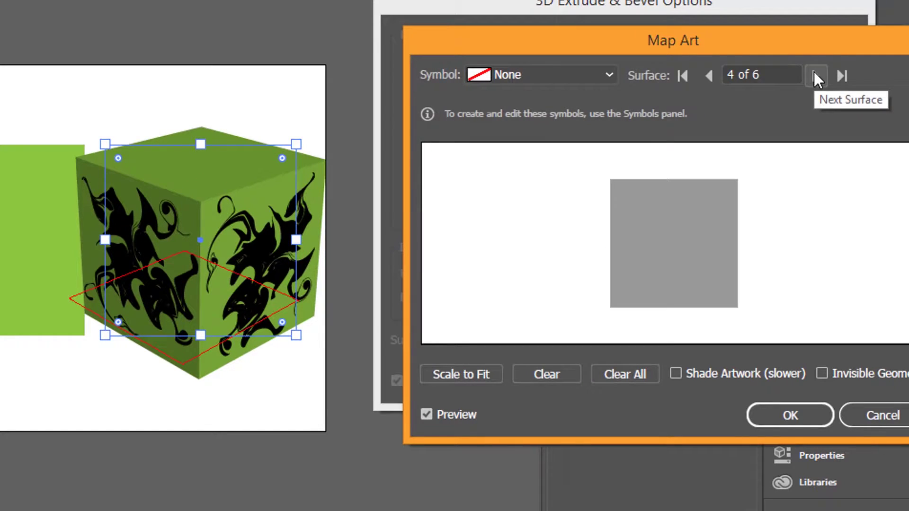
left_click(814, 76)
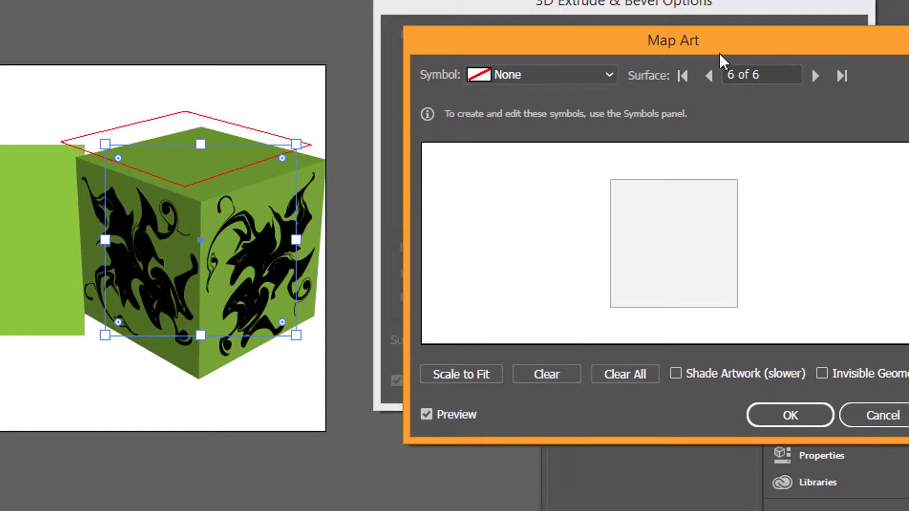
left_click(592, 74)
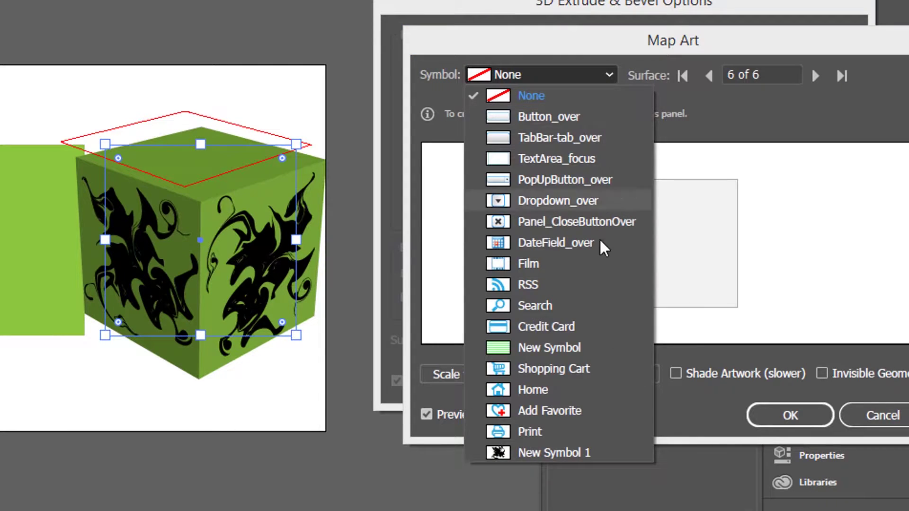
left_click(550, 452)
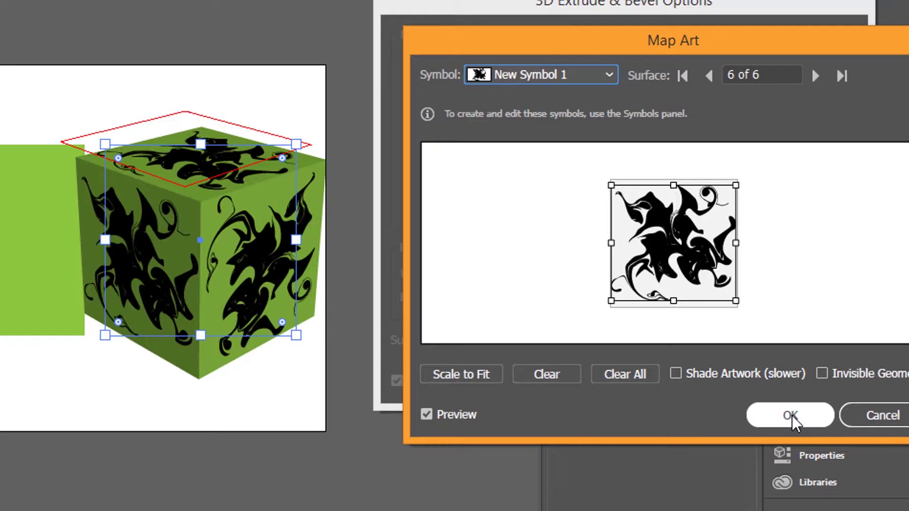
left_click(791, 415)
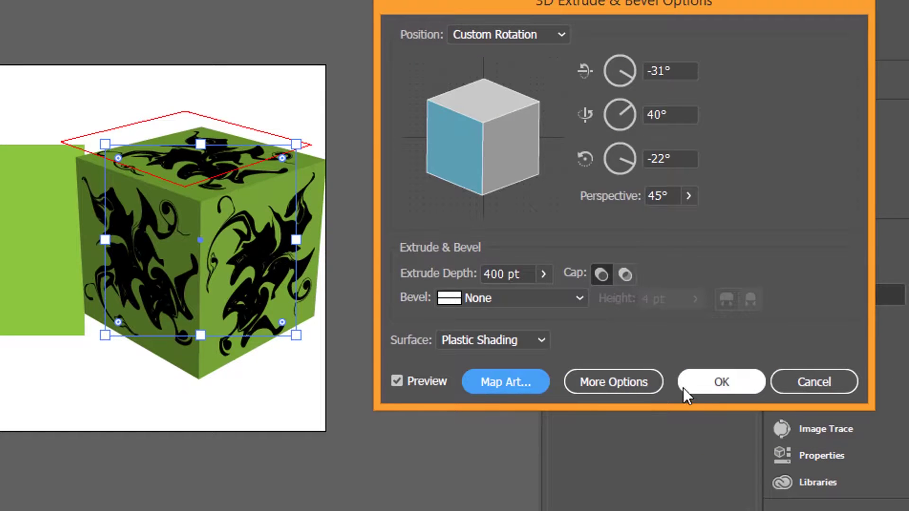
left_click(712, 386)
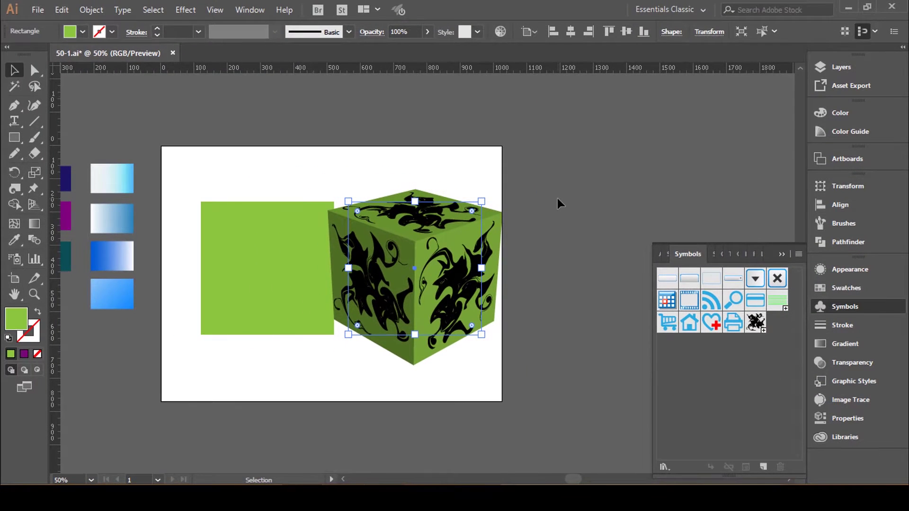
Nudge the green square left and expand the swirl-patterned cube's appearance into editable artwork.
left_click_drag(277, 256, 262, 256)
left_click(611, 199)
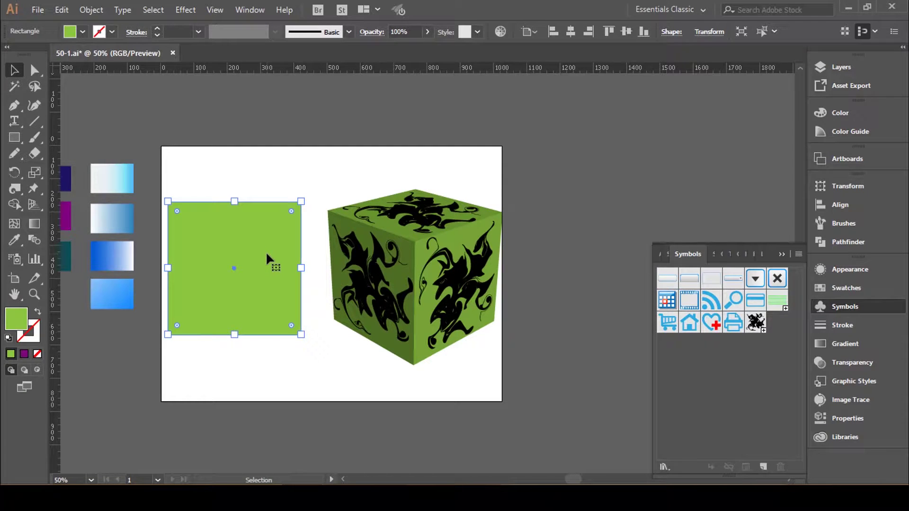
left_click(423, 237)
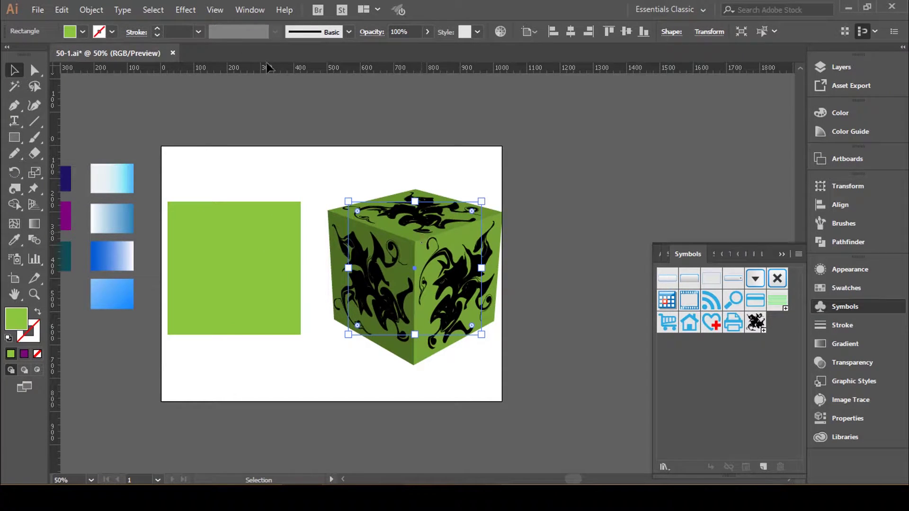
left_click(98, 14)
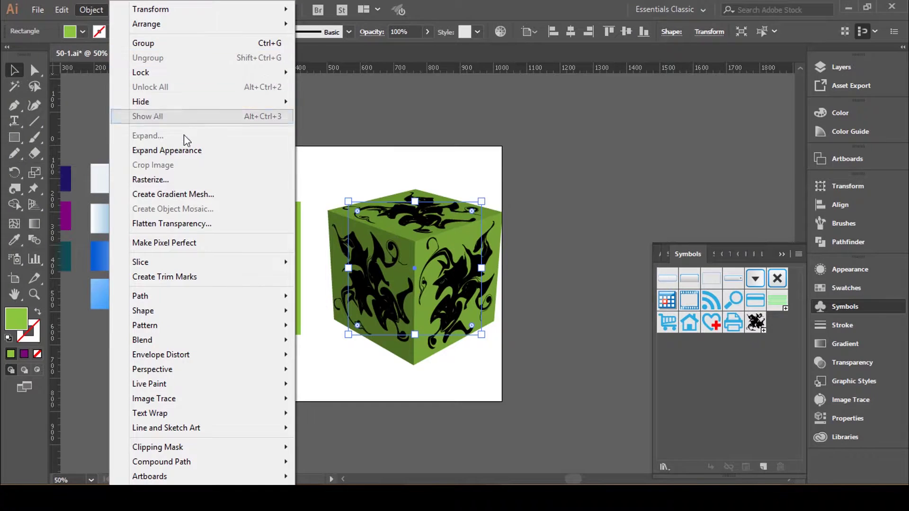
left_click(237, 150)
left_click(599, 181)
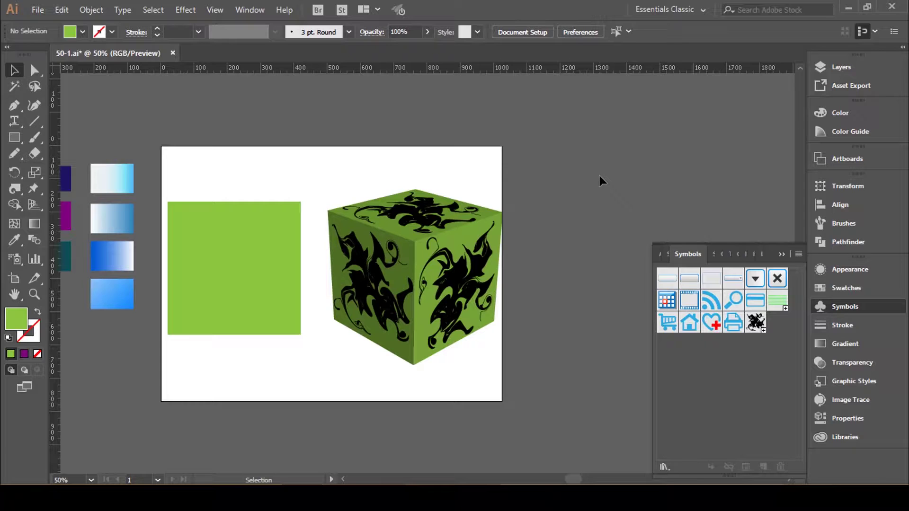
Move the green square off the artboard to the right.
left_click(458, 243)
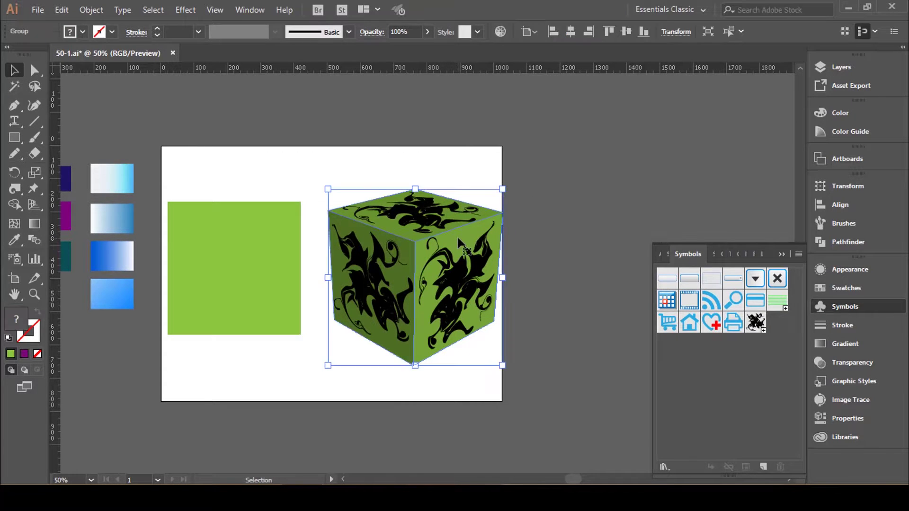
left_click(278, 249, "shift")
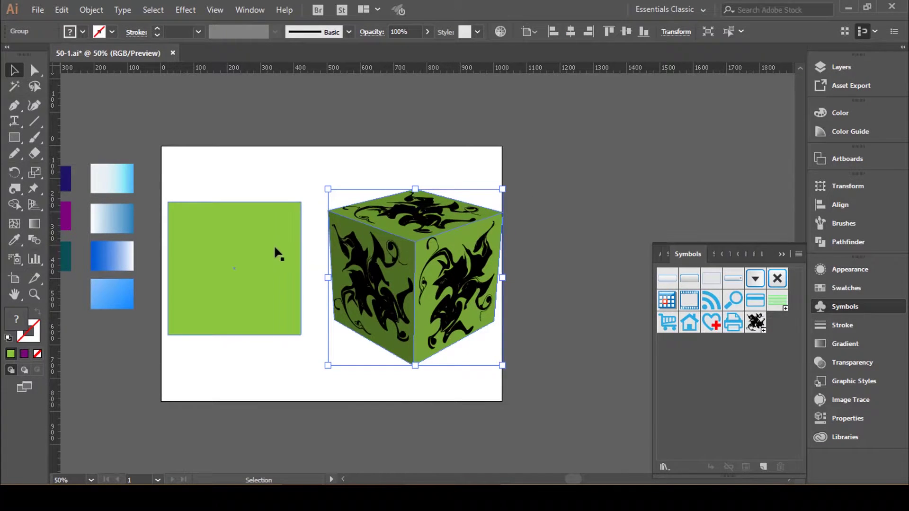
left_click_drag(277, 249, 656, 215)
key("ctrl+z")
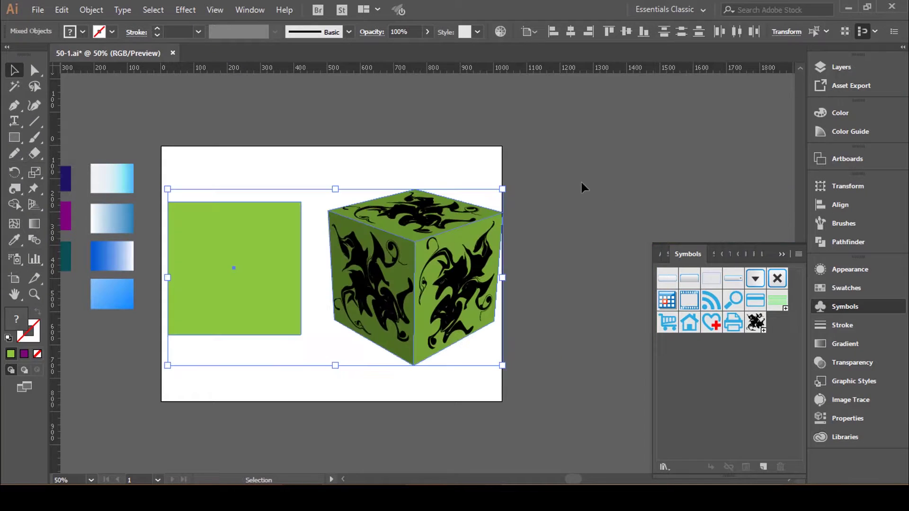
left_click(609, 202)
left_click_drag(276, 256, 667, 225)
left_click(651, 140)
Shift the cube group to the artboard's left edge and Alt-drag a copy to the right.
left_click(421, 243)
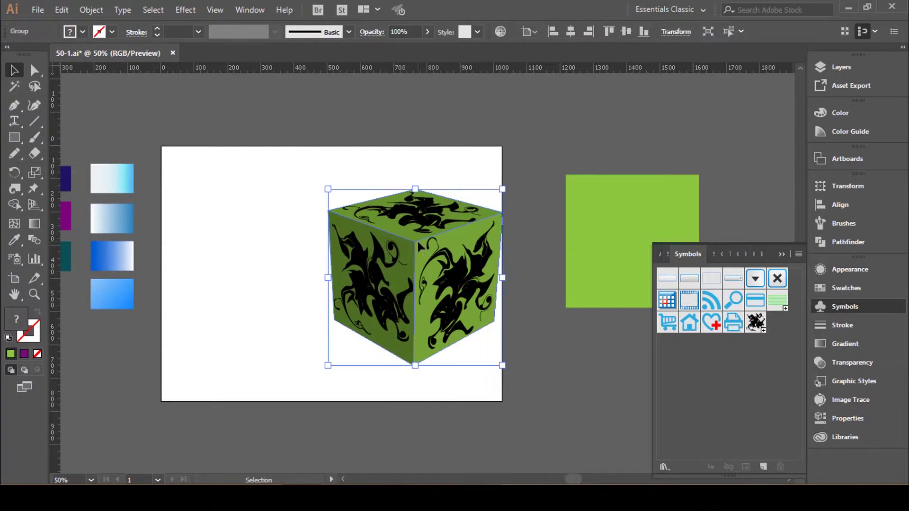
left_click_drag(419, 246, 263, 247)
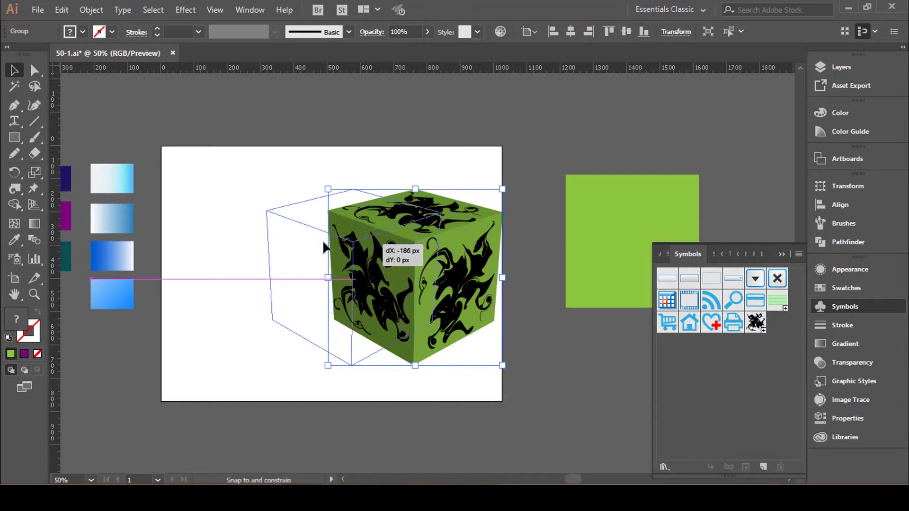
left_click_drag(264, 247, 239, 248)
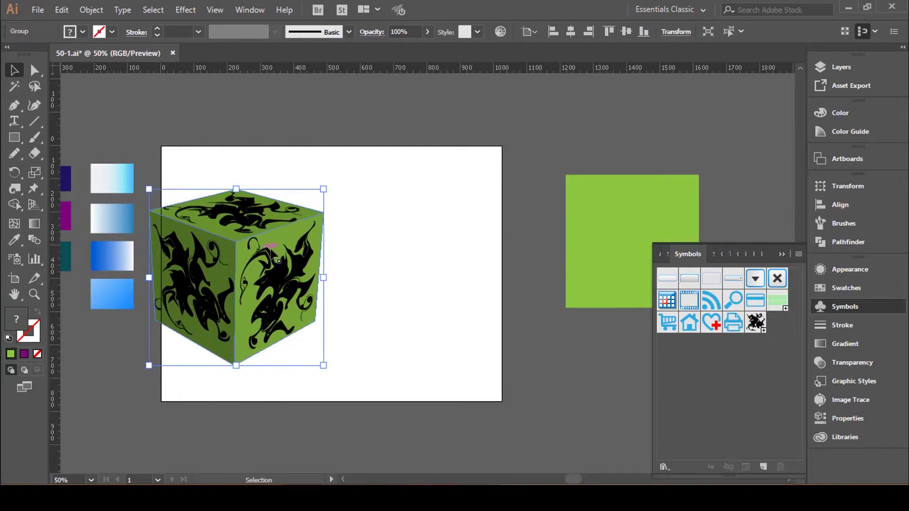
left_click(367, 250)
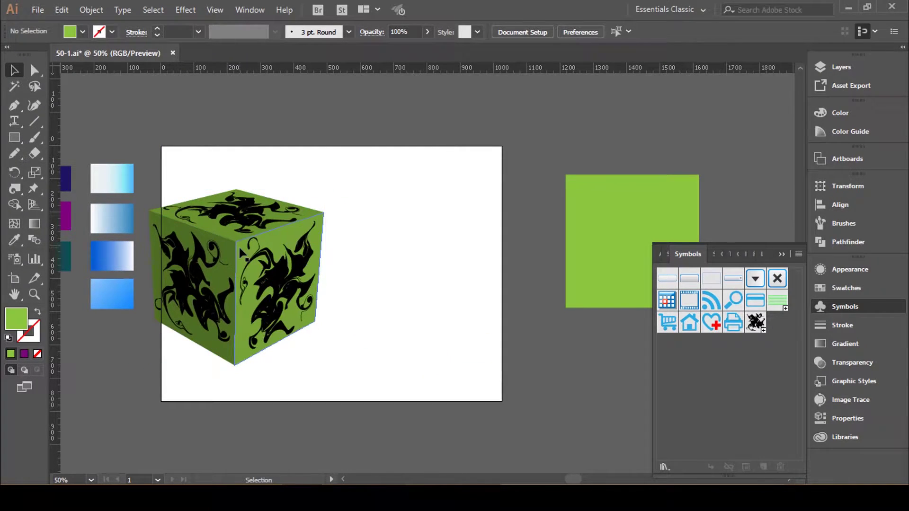
left_click_drag(241, 254, 423, 252)
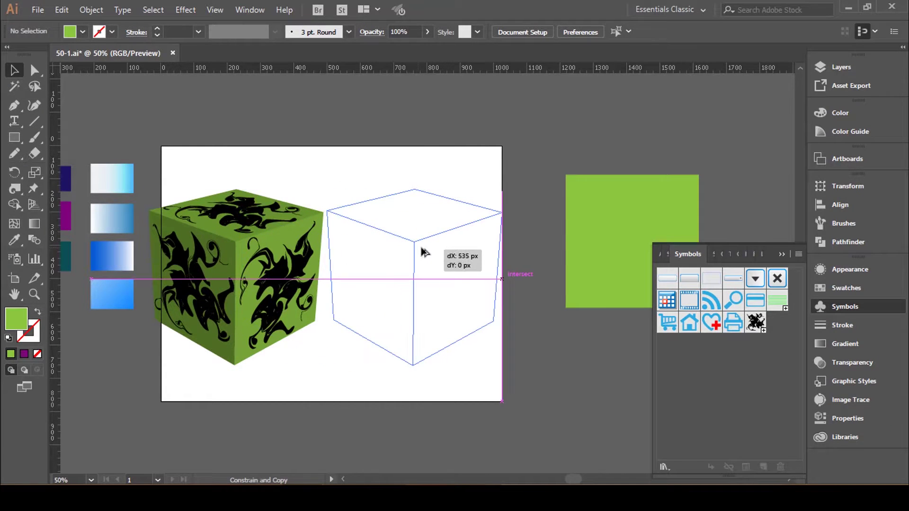
left_click(547, 149)
left_click(468, 218)
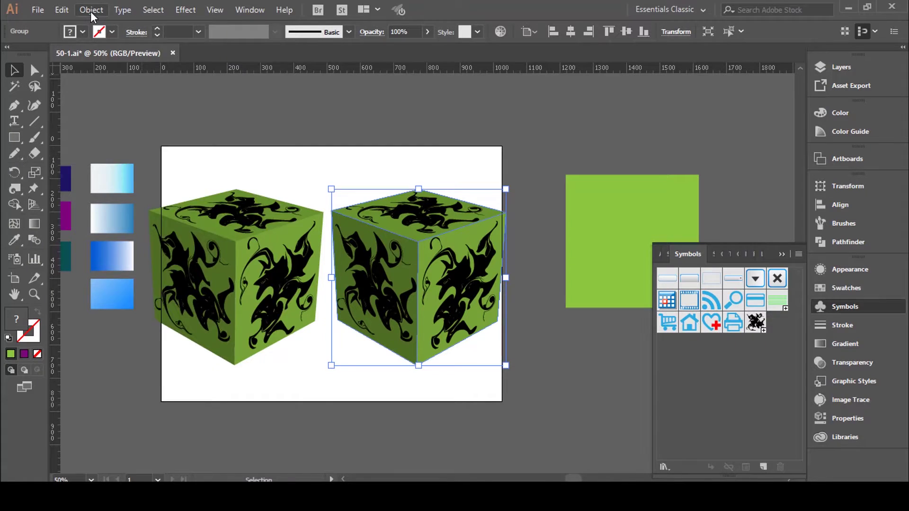
left_click(91, 9)
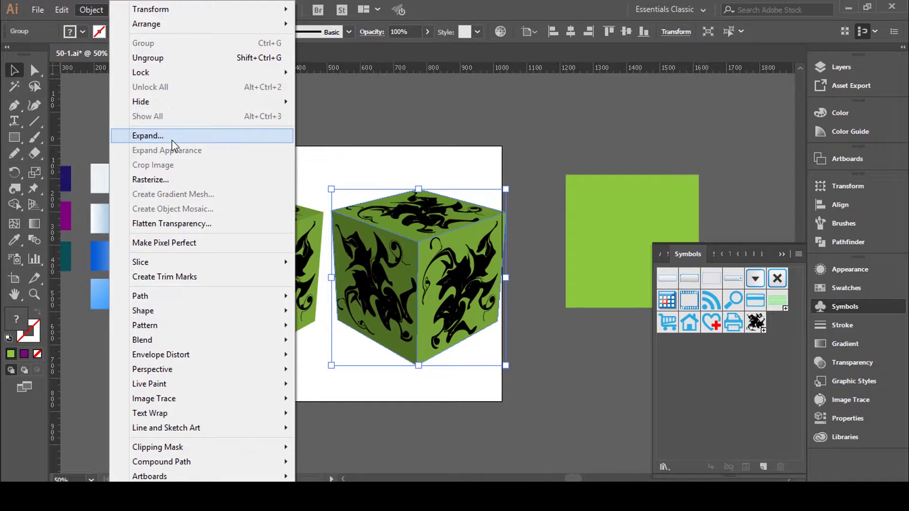
Ungroup the duplicated cube on the right.
left_click(173, 58)
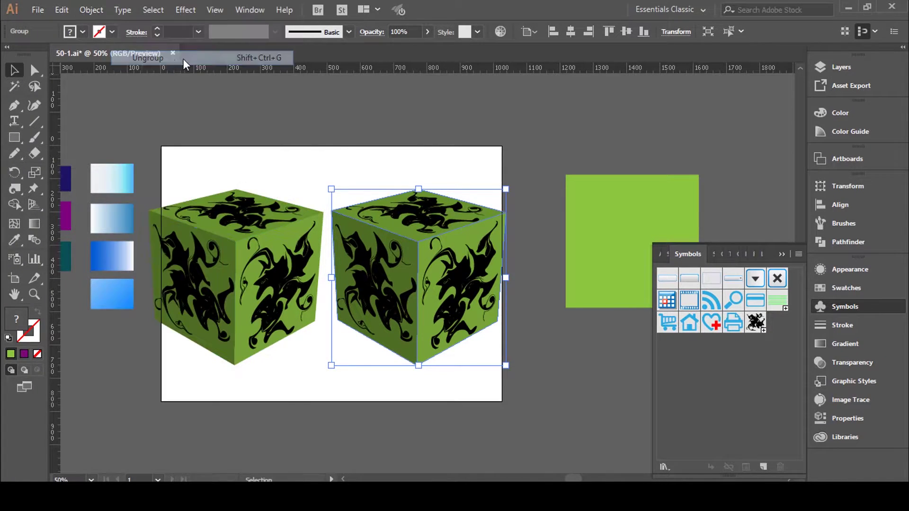
left_click(499, 140)
left_click(485, 265)
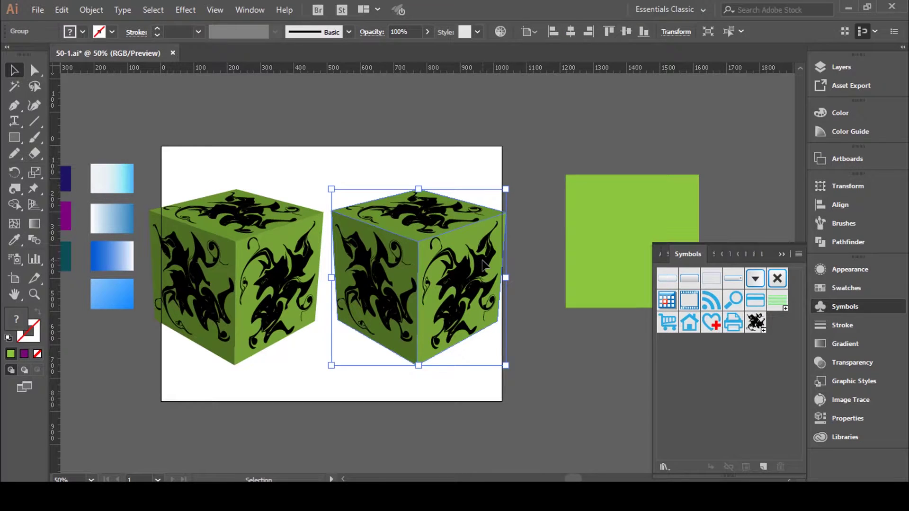
left_click(534, 160)
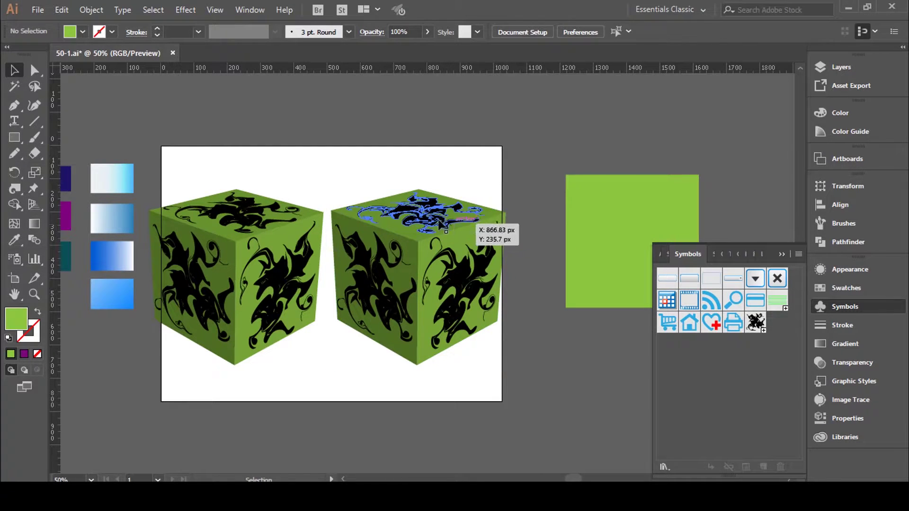
left_click(442, 215)
right_click(439, 217)
left_click(470, 326)
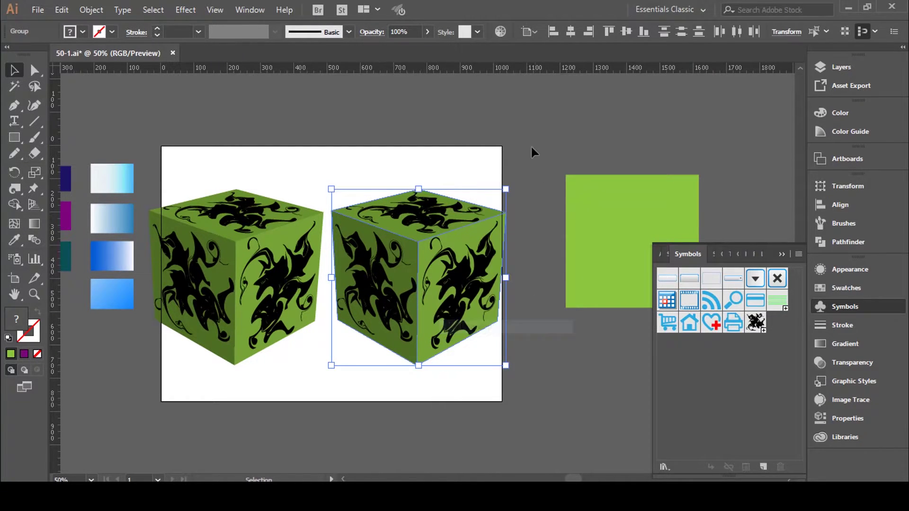
Ungroup the copied cube's right, left and top faces.
left_click(531, 152)
left_click(471, 280)
right_click(470, 280)
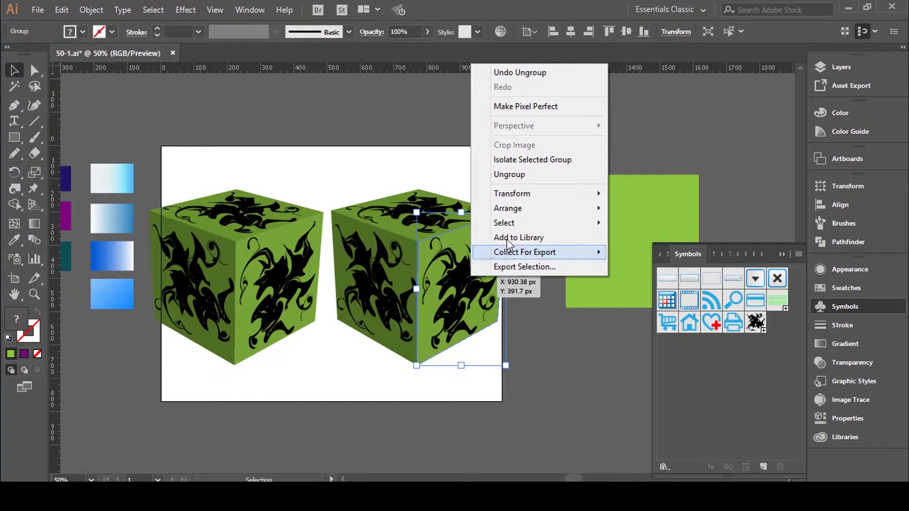
left_click(519, 178)
left_click(553, 162)
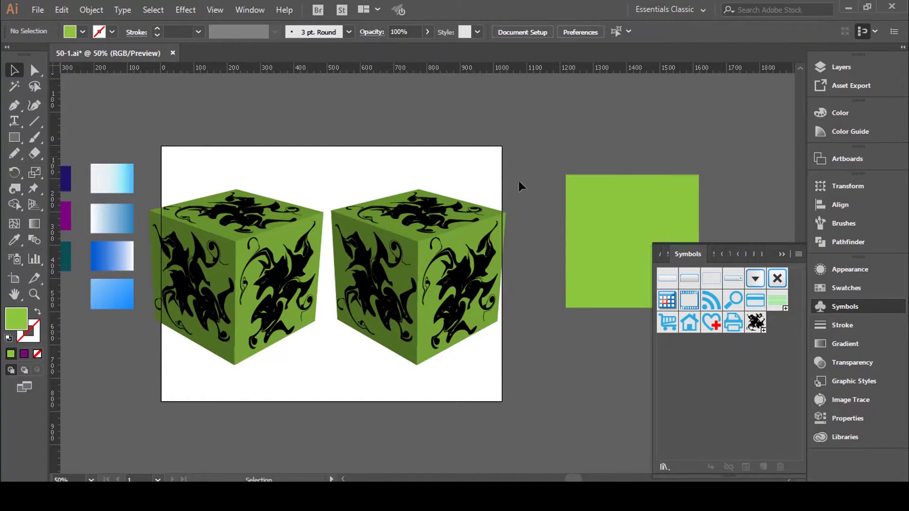
left_click(377, 262)
right_click(377, 262)
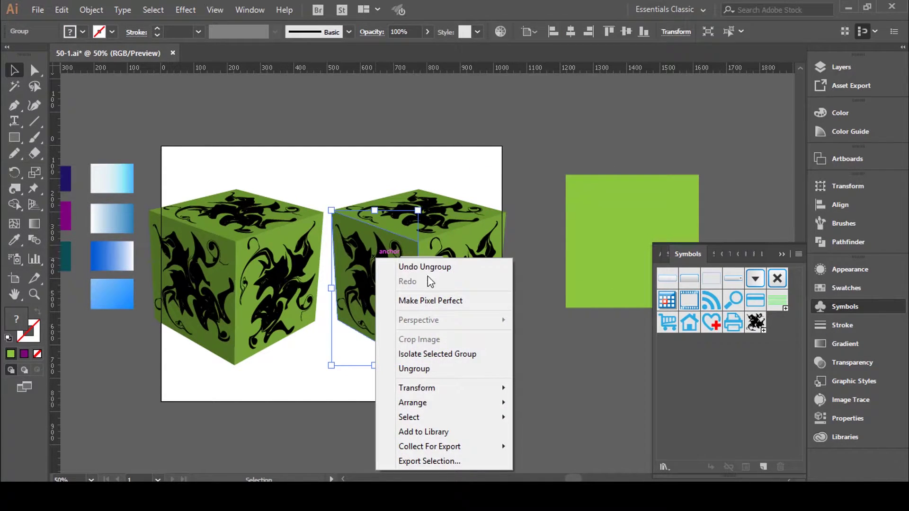
left_click(417, 367)
left_click(525, 154)
left_click(448, 201)
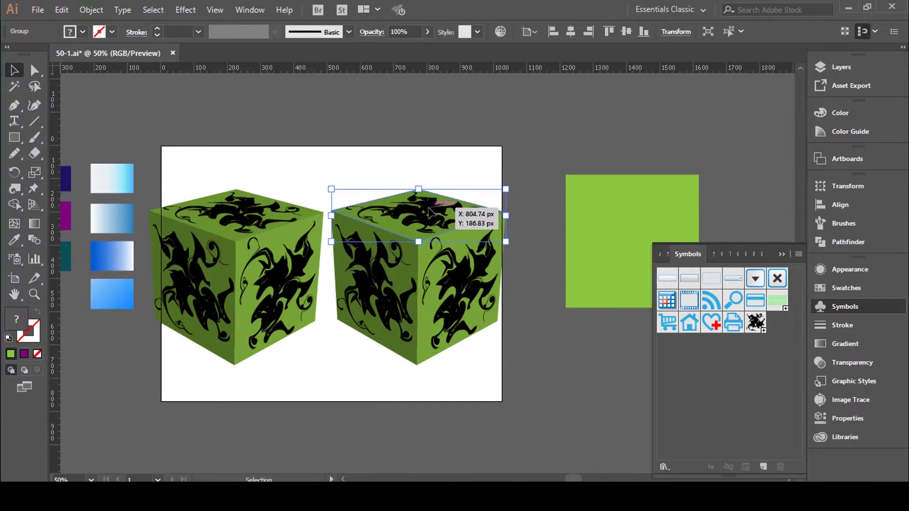
right_click(429, 208)
left_click(467, 318)
Release the clipping masks on the copied cube's right, left and top faces.
left_click(492, 303)
right_click(482, 280)
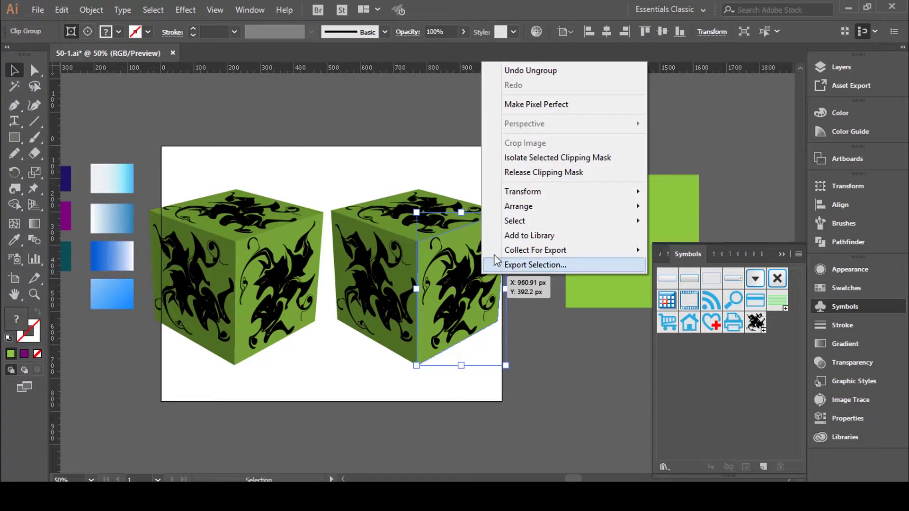
left_click(528, 182)
left_click(481, 135)
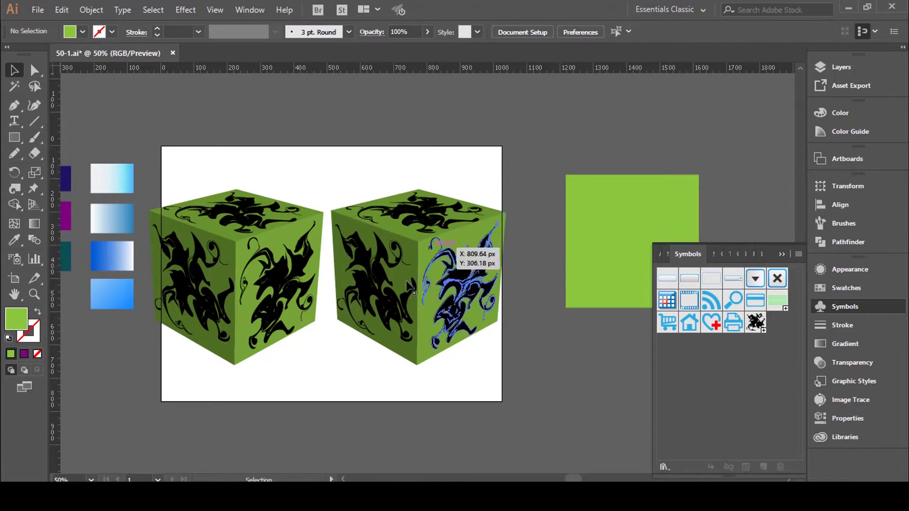
right_click(390, 293)
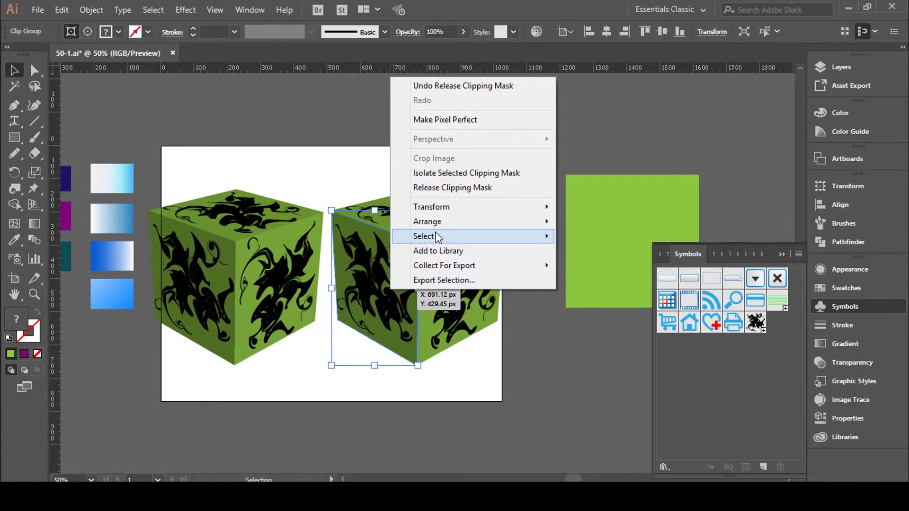
left_click(445, 189)
left_click(462, 176)
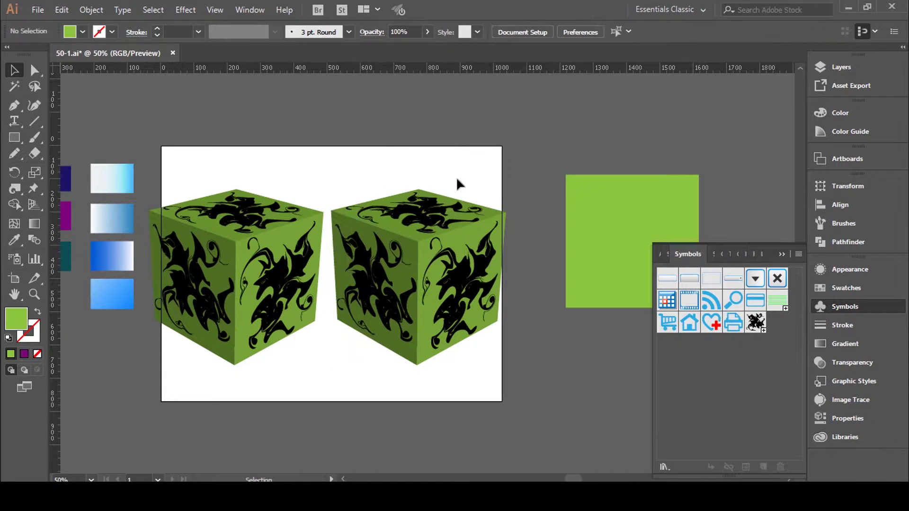
left_click(412, 214)
right_click(411, 214)
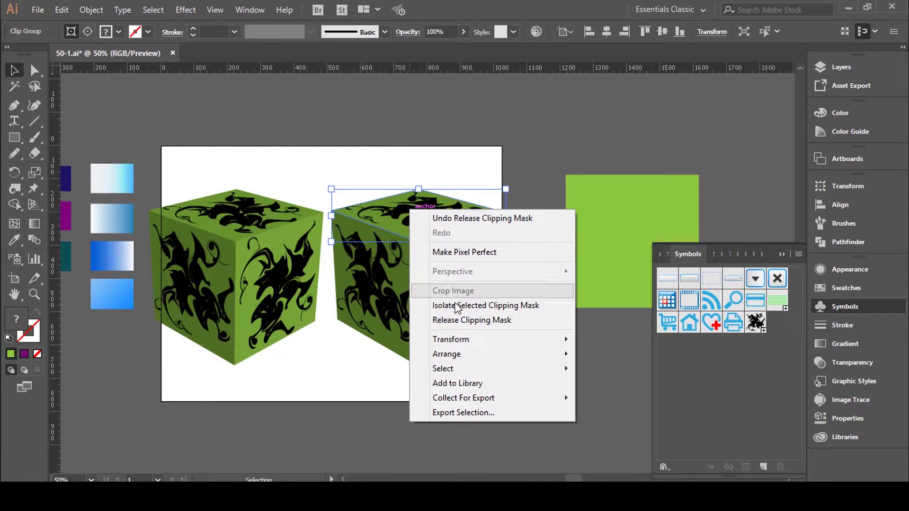
left_click(456, 319)
left_click(477, 178)
left_click(433, 220)
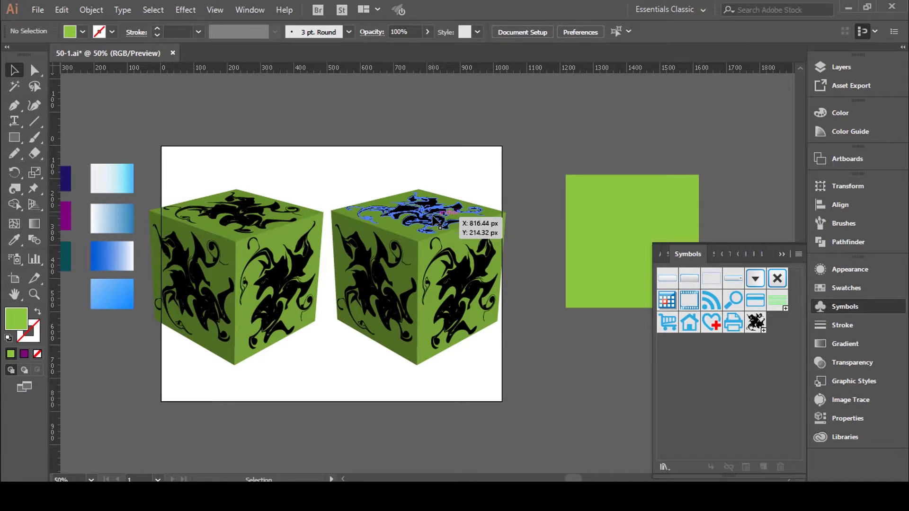
Drag the released swirl pattern off the right cube, leaving it plain green.
left_click_drag(433, 218, 451, 272)
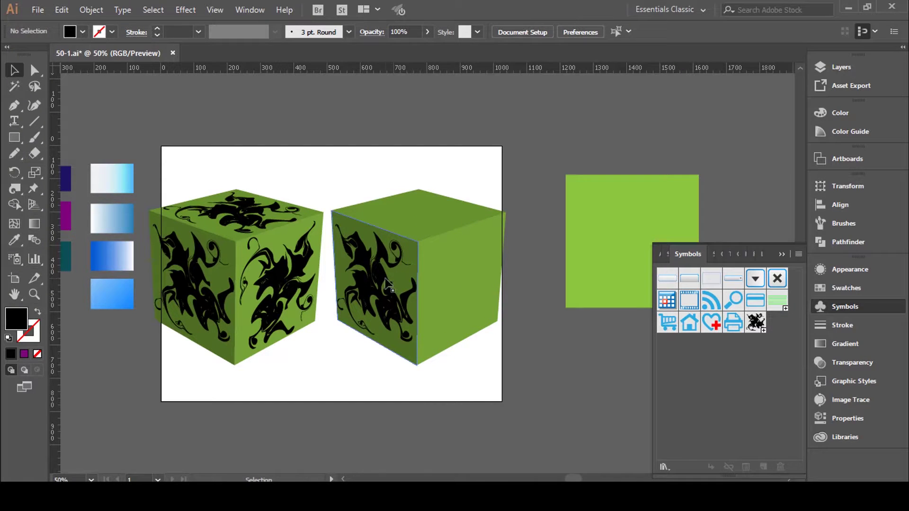
left_click_drag(453, 275, 385, 282)
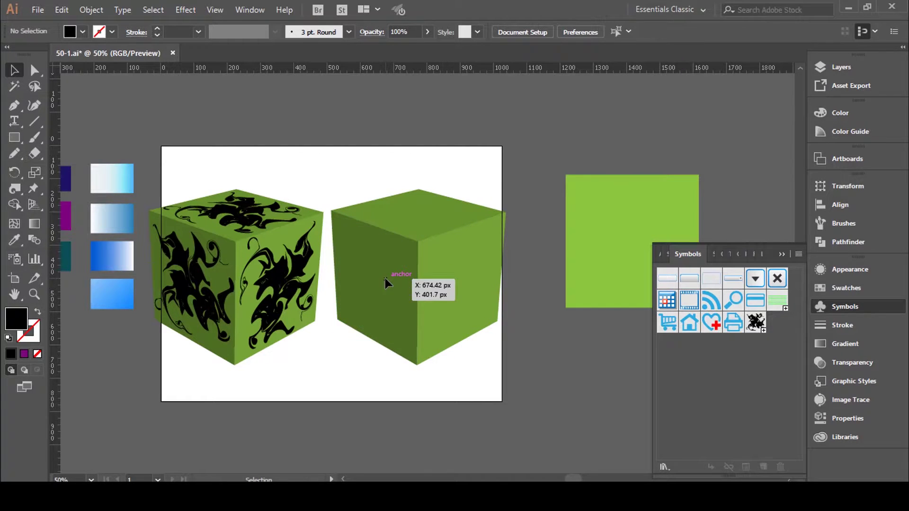
left_click(228, 244)
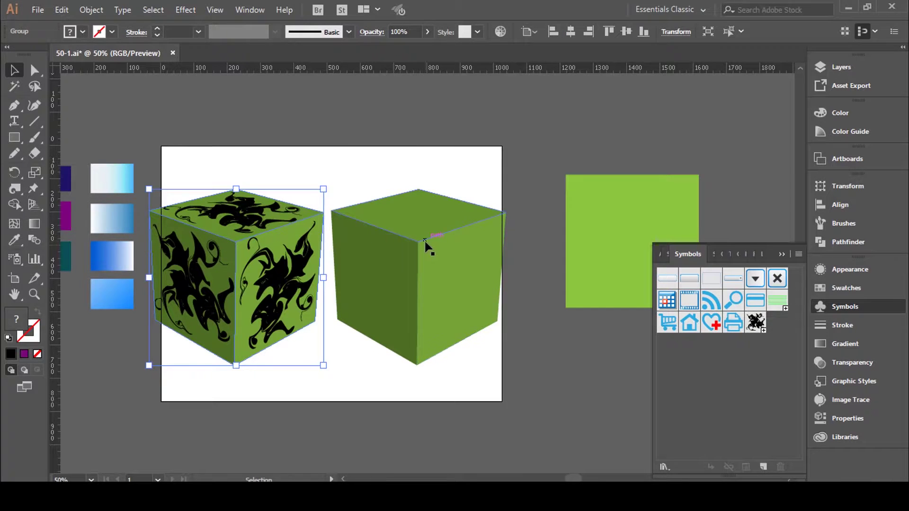
key("a")
left_click_drag(501, 172, 377, 409)
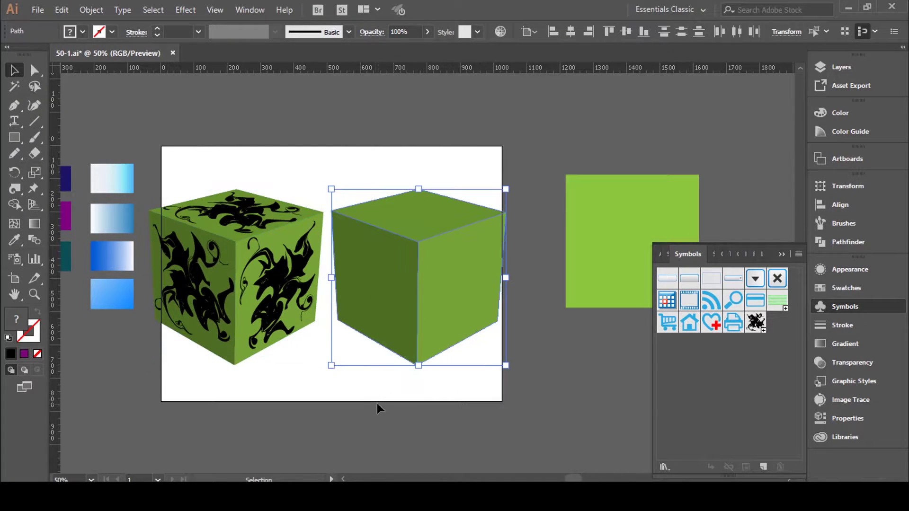
key("v")
Move the plain cube further right and the patterned cube right and down.
left_click(410, 293)
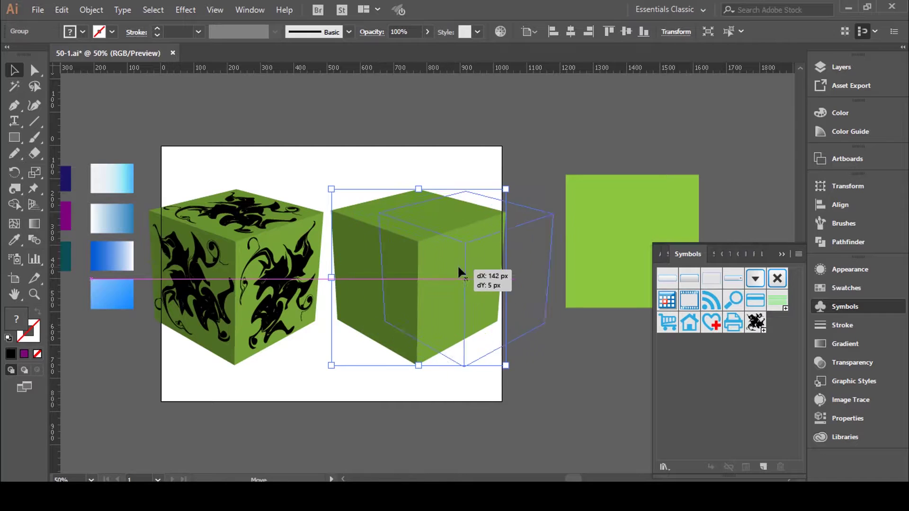
left_click_drag(403, 272, 462, 274)
left_click(349, 154)
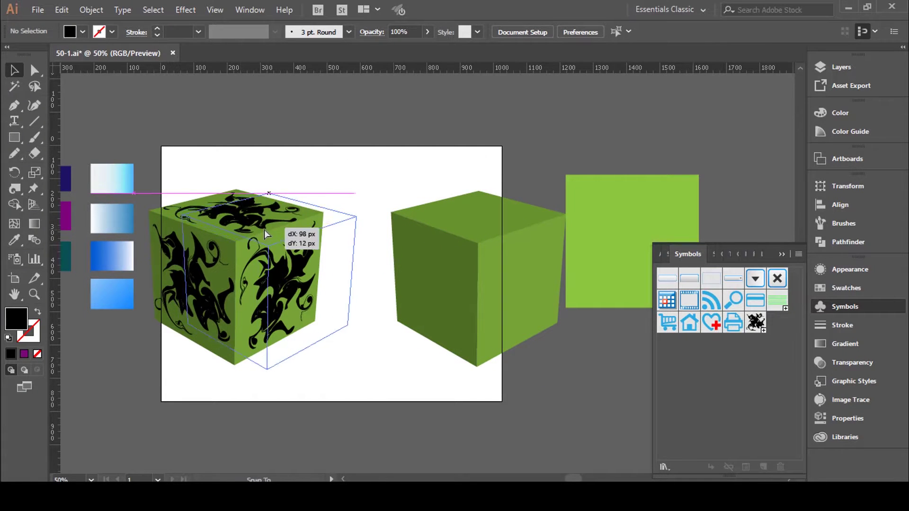
left_click_drag(229, 230, 269, 236)
left_click(317, 181)
left_click(286, 254)
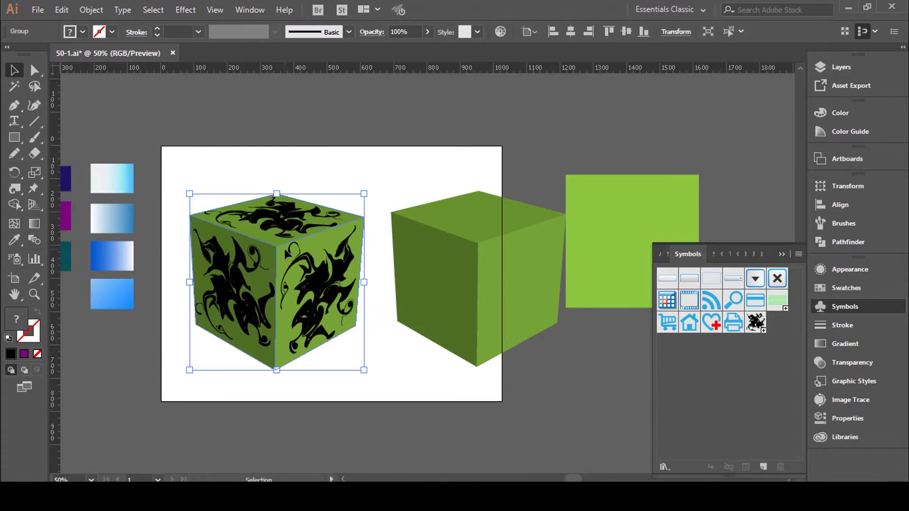
left_click(92, 10)
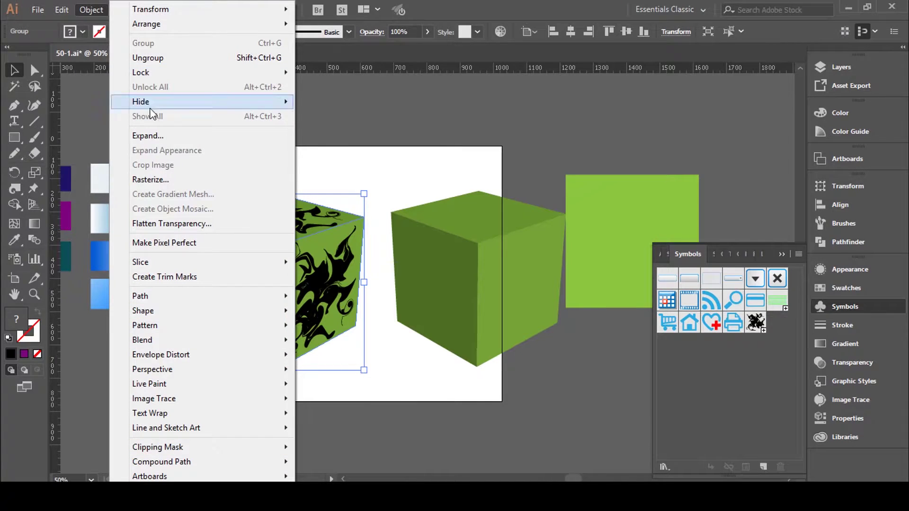
Ungroup the patterned cube twice to separate its faces.
left_click(163, 58)
left_click(359, 148)
left_click(308, 239)
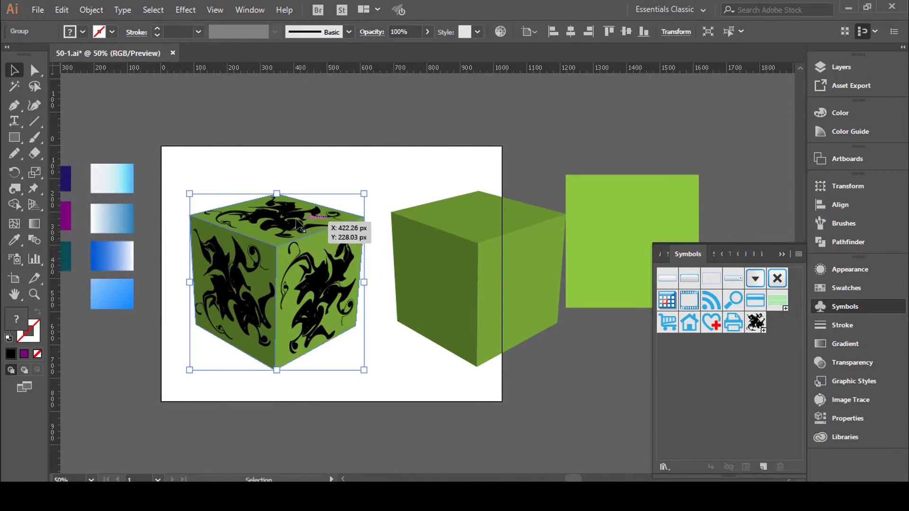
right_click(297, 219)
left_click(331, 330)
left_click(330, 171)
Ungroup the patterned cube's left and top face groups.
left_click(325, 287)
right_click(323, 283)
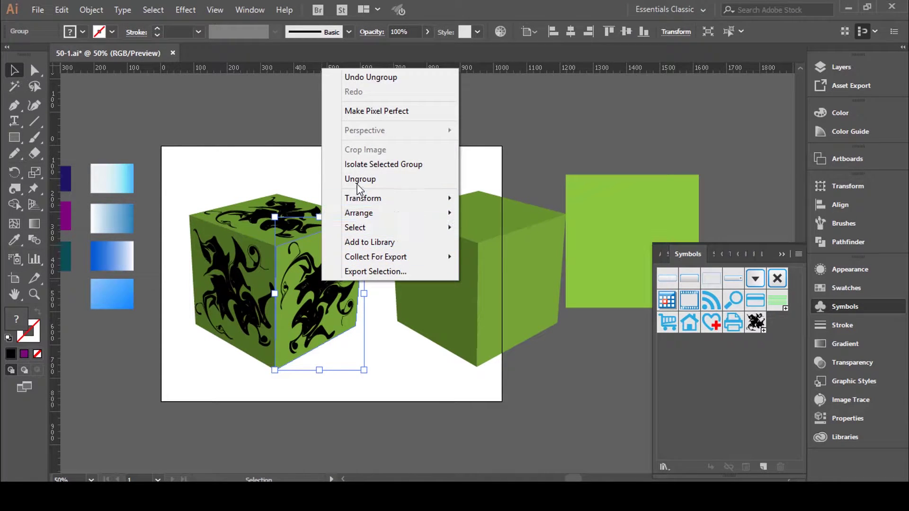
key("Escape")
left_click(254, 264)
right_click(225, 270)
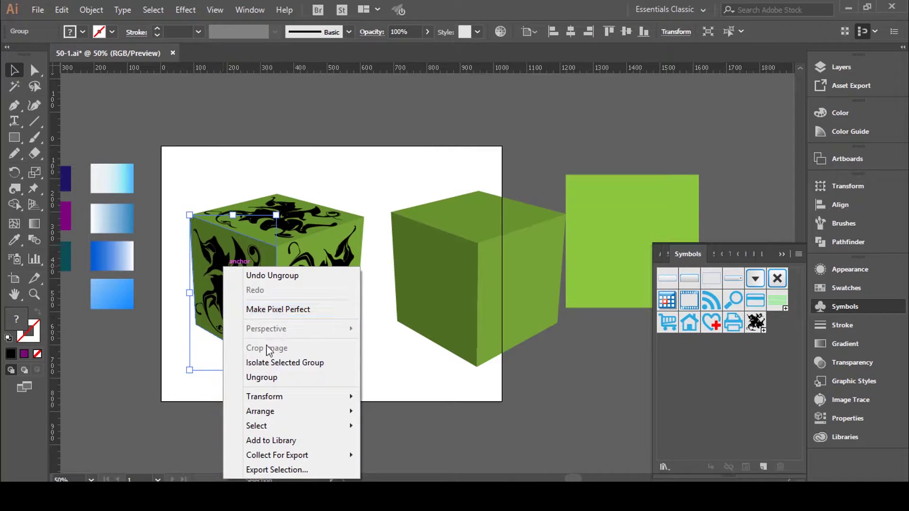
left_click(262, 377)
right_click(297, 212)
left_click(339, 322)
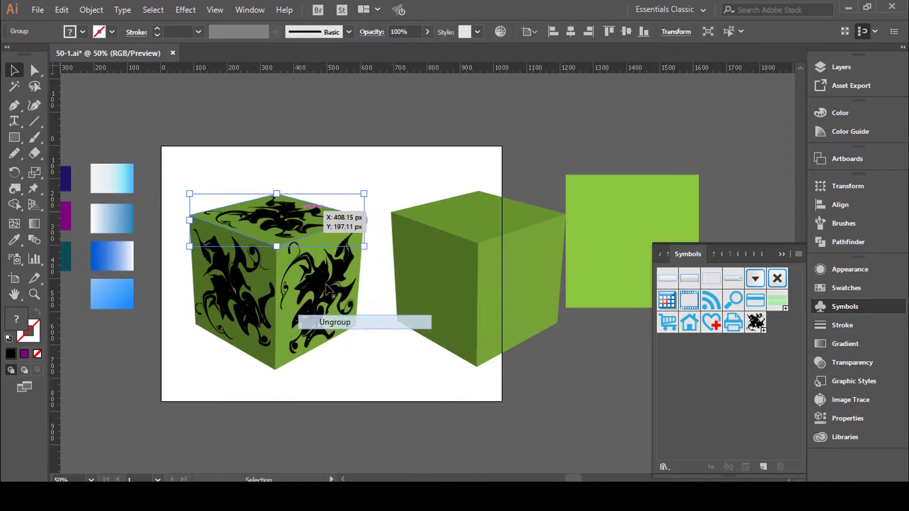
Release the clipping masks on the cube's right, left and top faces.
left_click(348, 148)
right_click(330, 288)
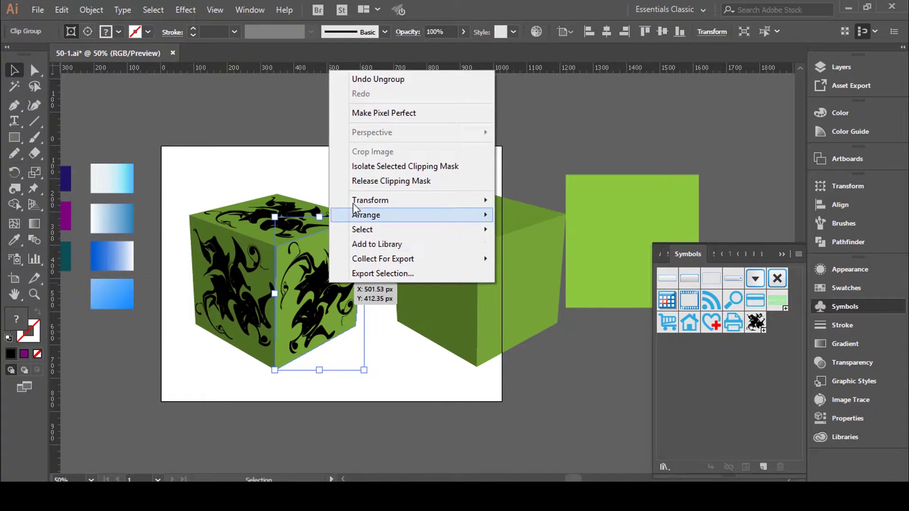
left_click(472, 182)
left_click(240, 272)
right_click(240, 273)
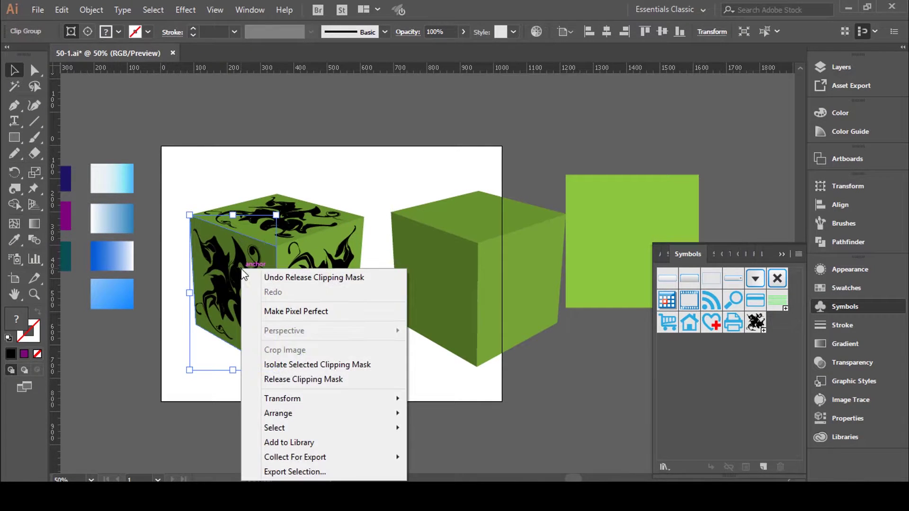
left_click(292, 379)
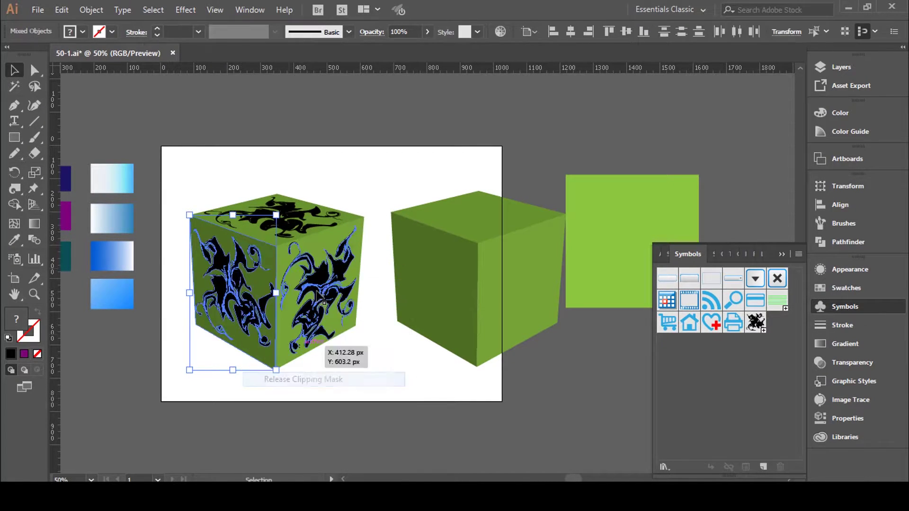
left_click(345, 158)
right_click(296, 215)
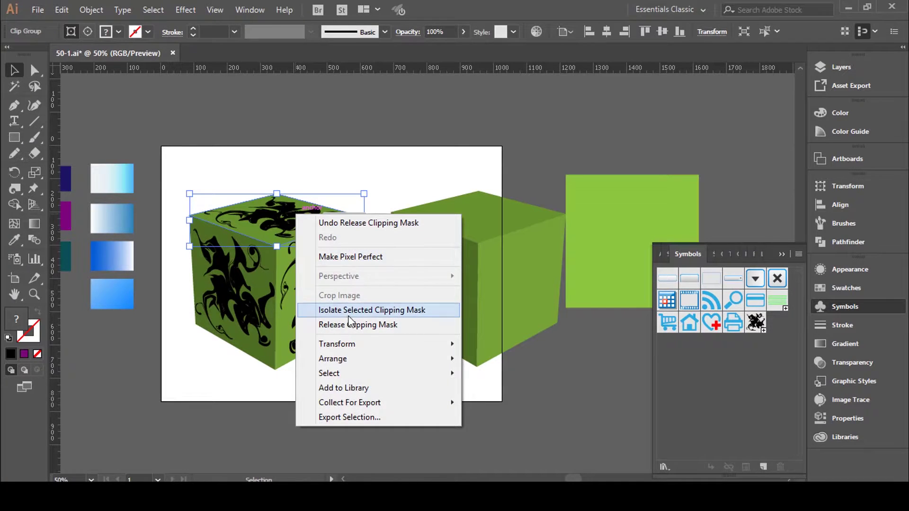
left_click(345, 324)
left_click(349, 148)
Ungroup the right-, left- and top-face swirl pattern artwork.
left_click(326, 286)
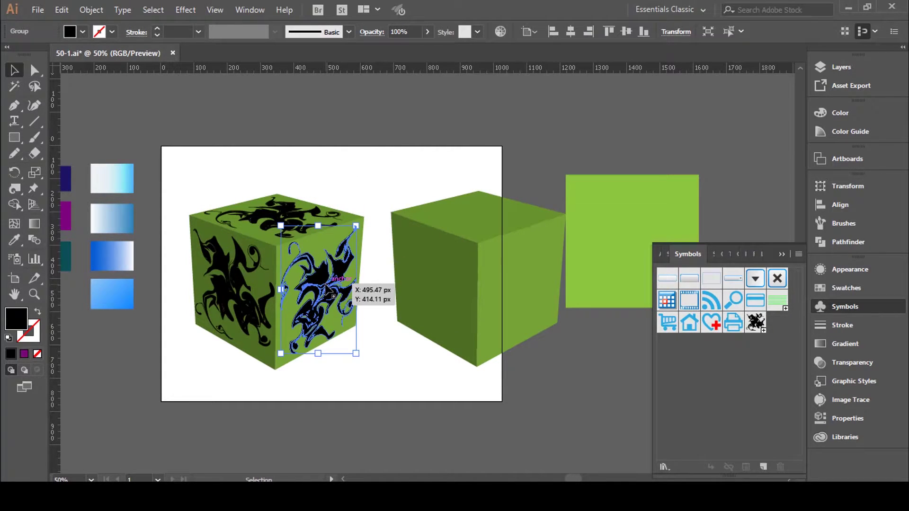
right_click(327, 285)
left_click(366, 184)
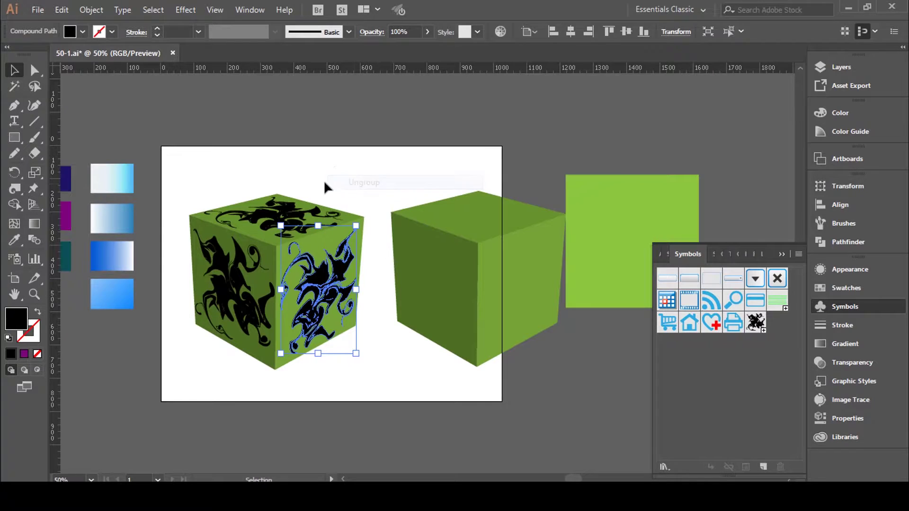
left_click(325, 180)
left_click(246, 310)
right_click(246, 313)
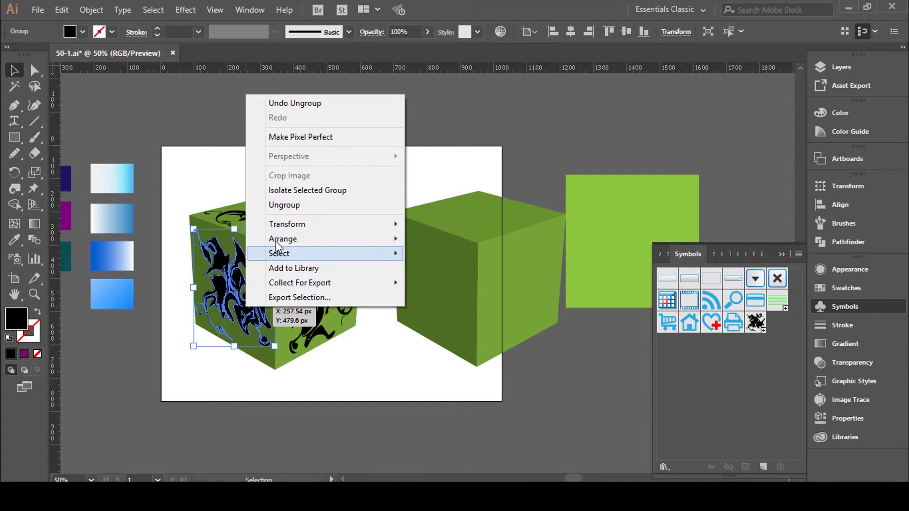
left_click(284, 205)
left_click(303, 149)
left_click(279, 207)
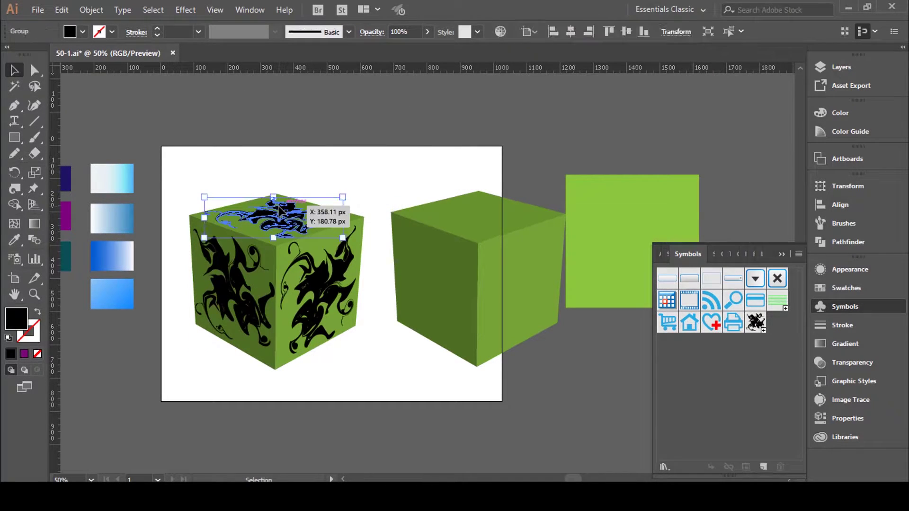
right_click(279, 207)
left_click(318, 320)
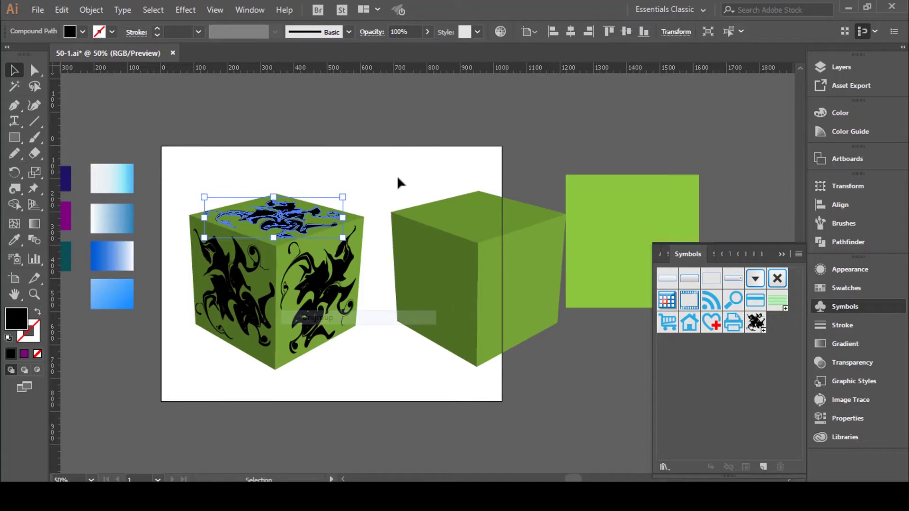
left_click(352, 203)
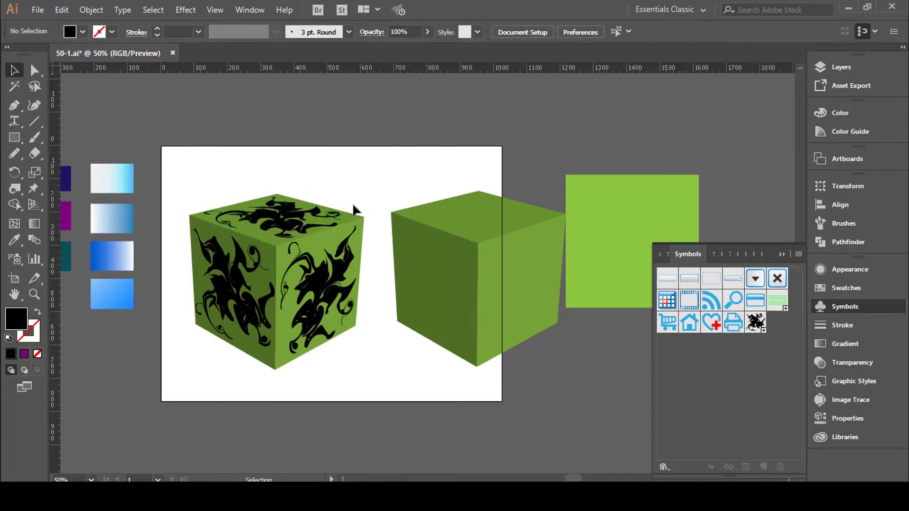
left_click(390, 183)
Move the plain green cube further right and delete the light-green square.
mouse_move(487, 233)
left_mouse_down()
mouse_move(556, 232)
mouse_move(676, 188)
left_mouse_up()
left_click(660, 192)
key("Delete")
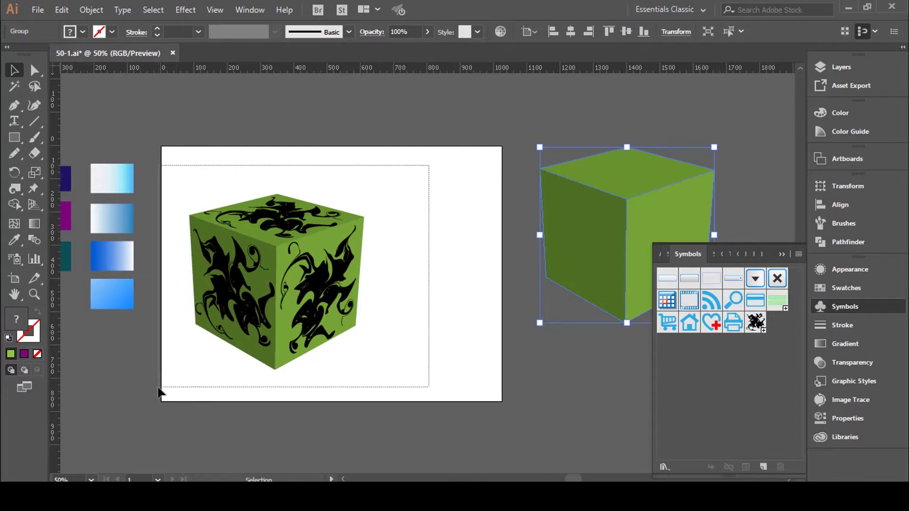
Move the patterned cube toward the centre of the artboard.
left_click_drag(158, 389, 251, 194)
left_click_drag(245, 244, 329, 242)
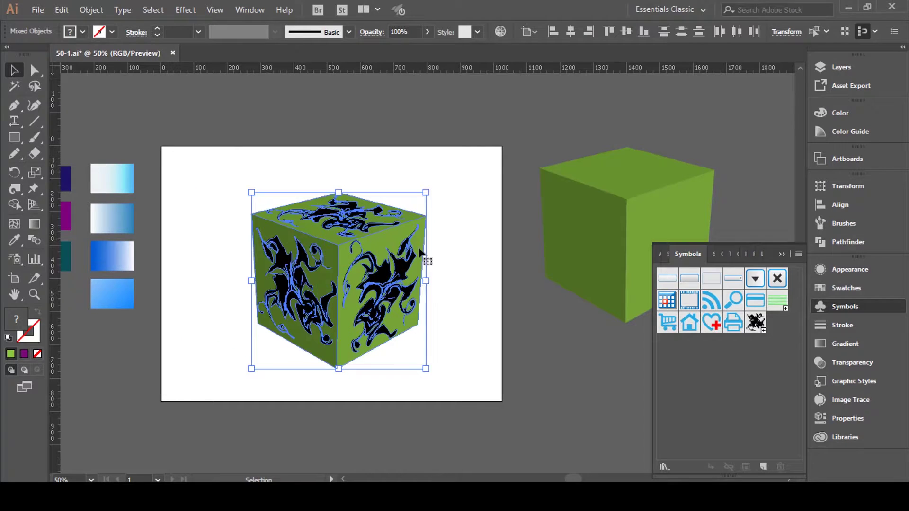
left_click(462, 248)
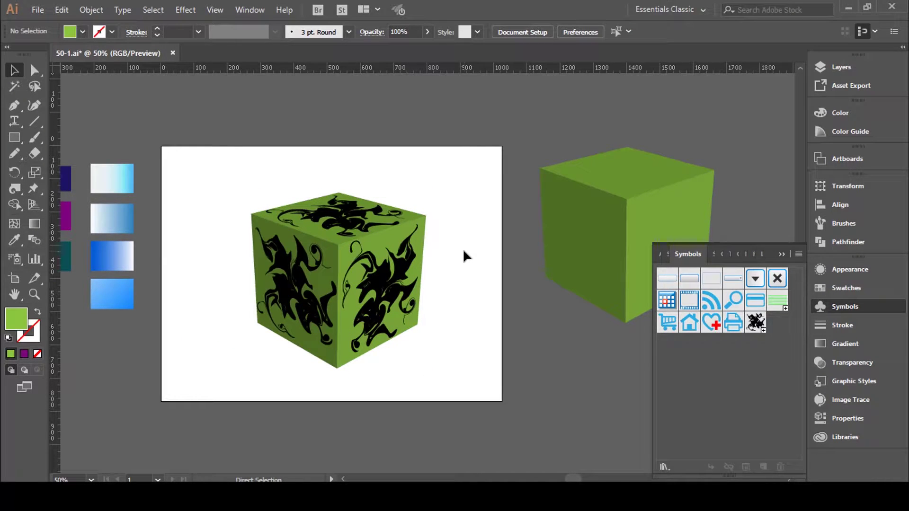
Select the cube's green left face path with the Direct Selection tool.
key("ctrl+1")
scroll(462, 248, "left", 5)
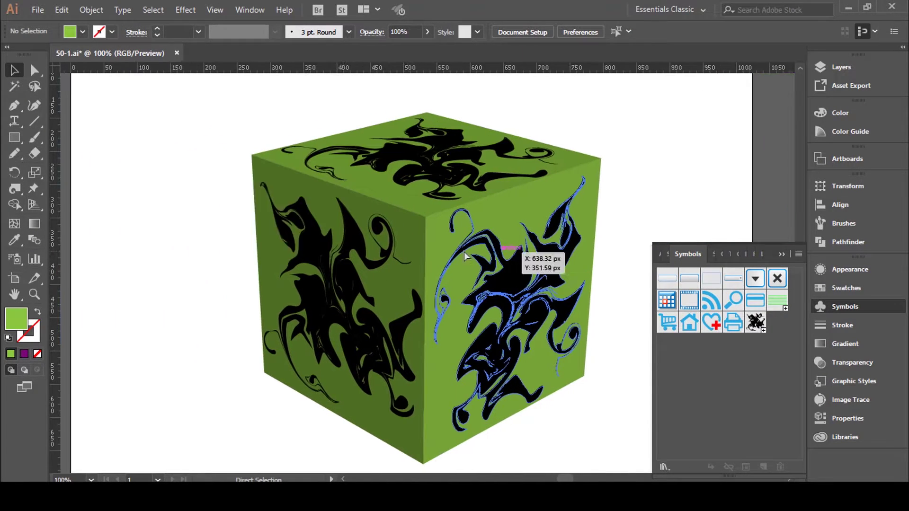
scroll(464, 256, "left", 5)
key("ctrl+minus")
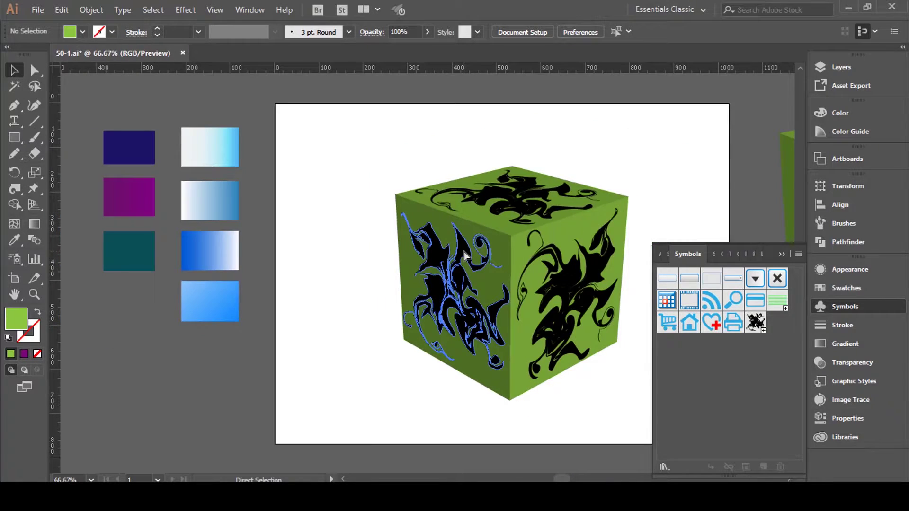
key("ctrl+minus")
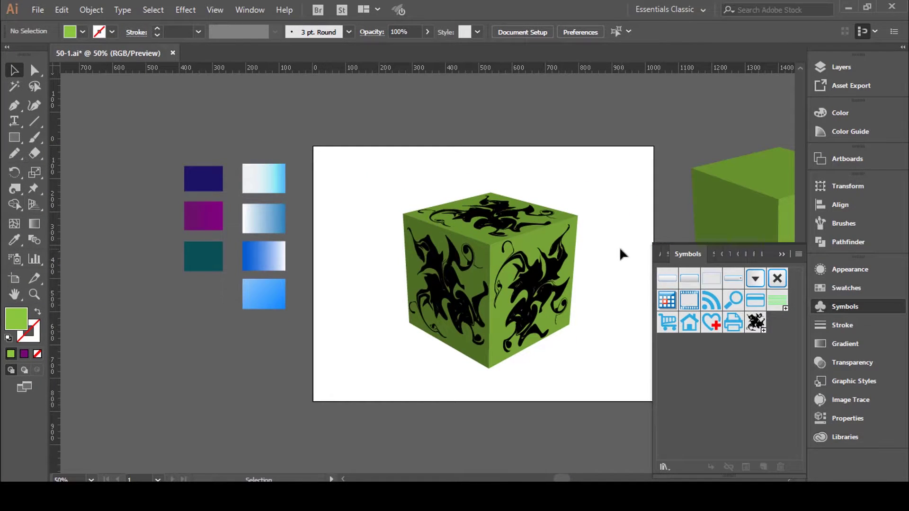
key("a")
key("ctrl+plus")
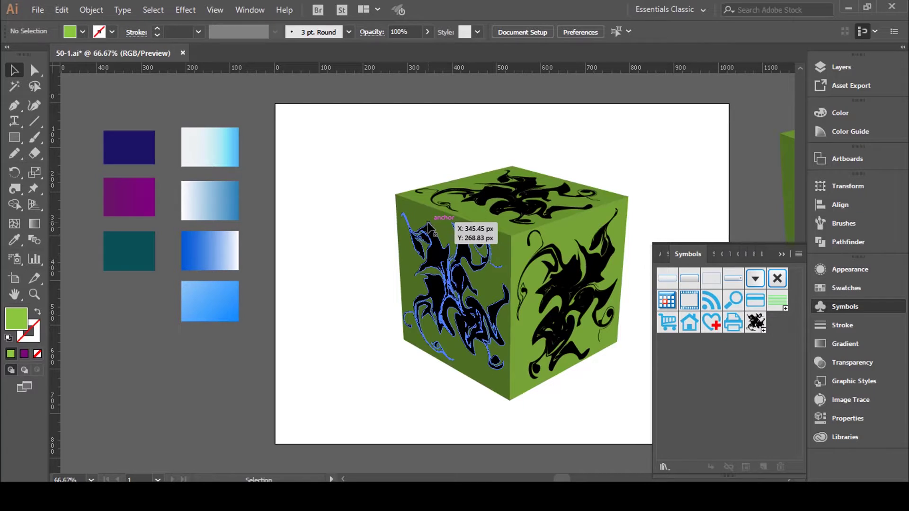
left_click(439, 222)
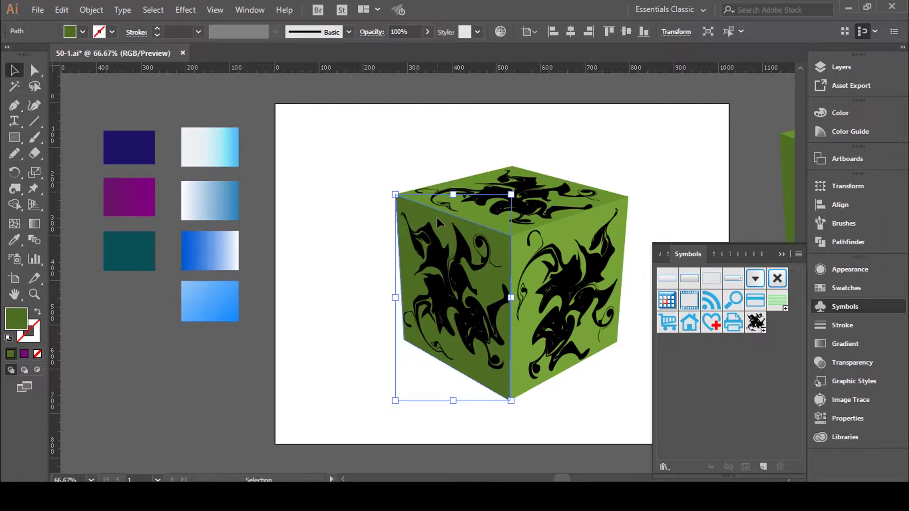
Fill the left face with the white-to-blue gradient sampled by eyedropper.
left_click(14, 241)
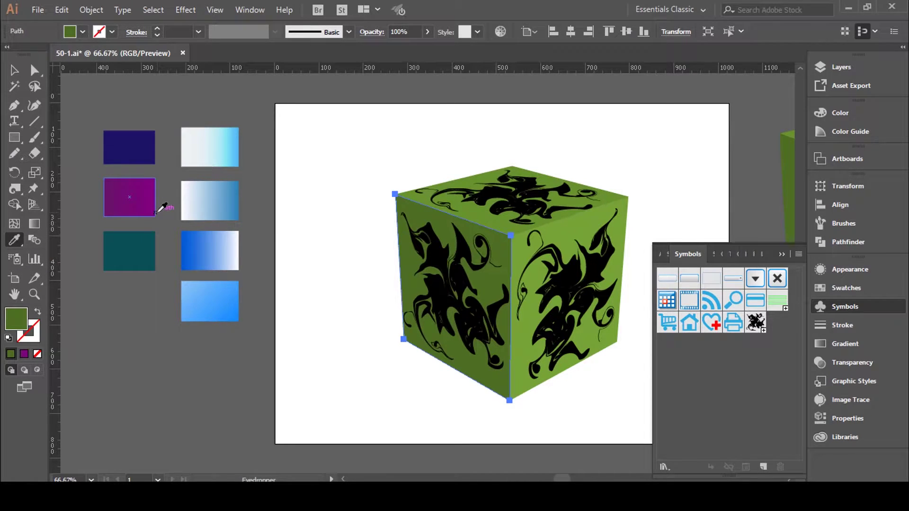
left_click(209, 191)
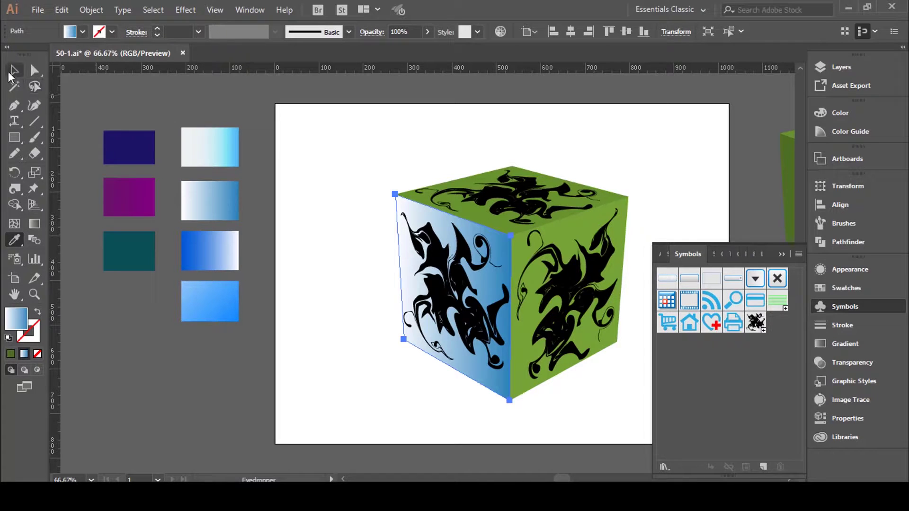
left_click(14, 71)
left_click(228, 93)
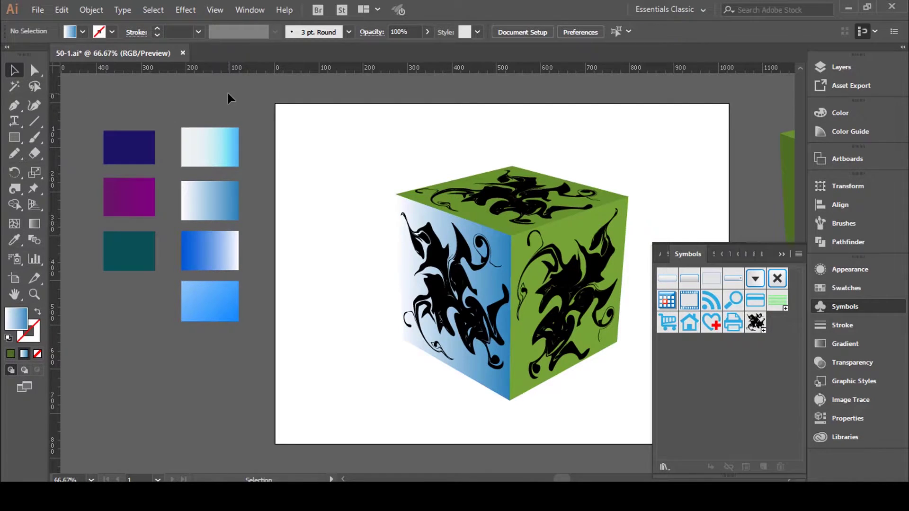
Give the right face the white-to-blue gradient from the sample swatch.
left_click(563, 232)
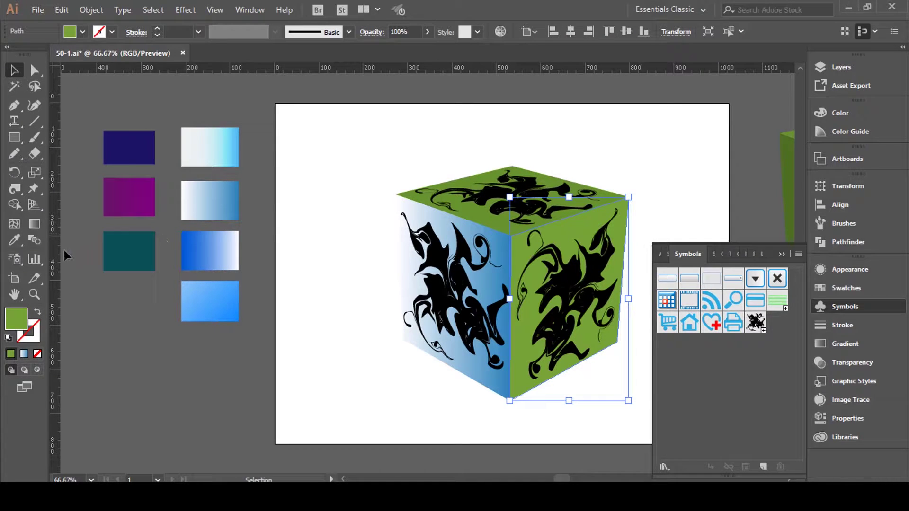
left_click(14, 239)
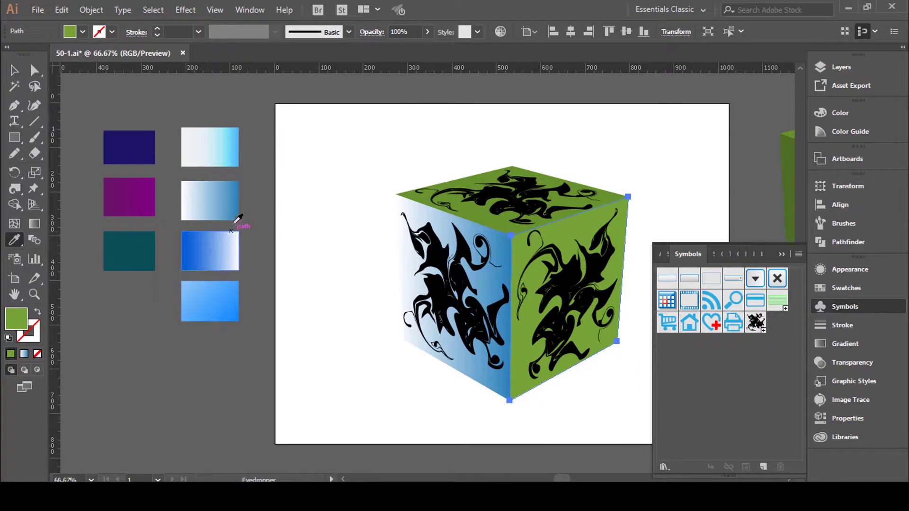
left_click(234, 206)
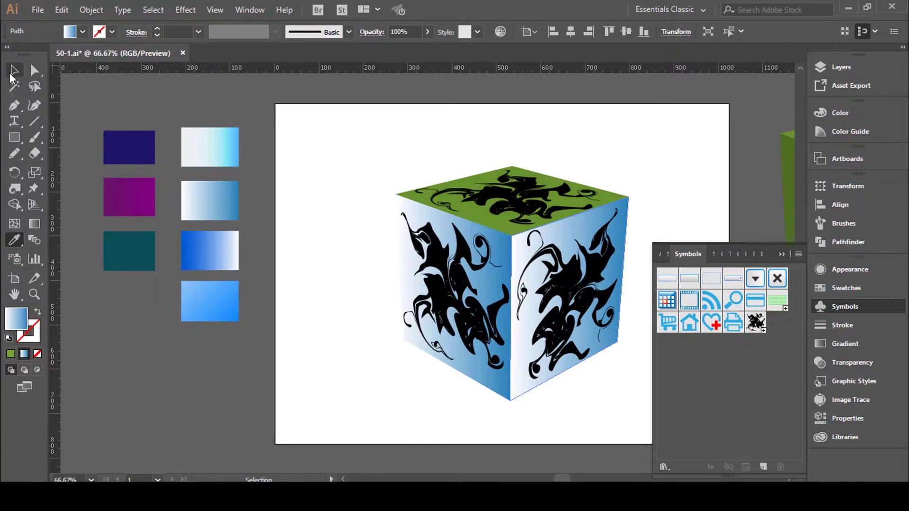
left_click(15, 71)
left_click(260, 114)
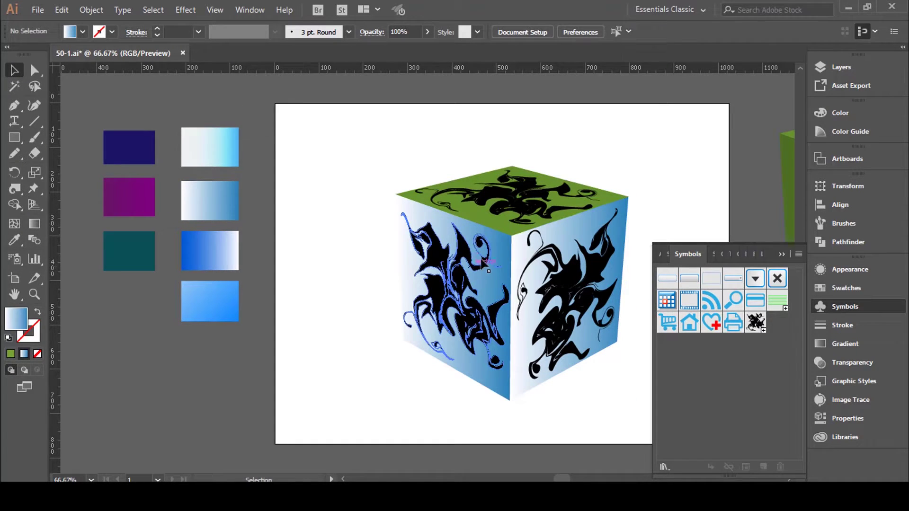
Give the top face the light blue gradient from the sample swatch.
left_click(470, 211)
left_click(14, 240)
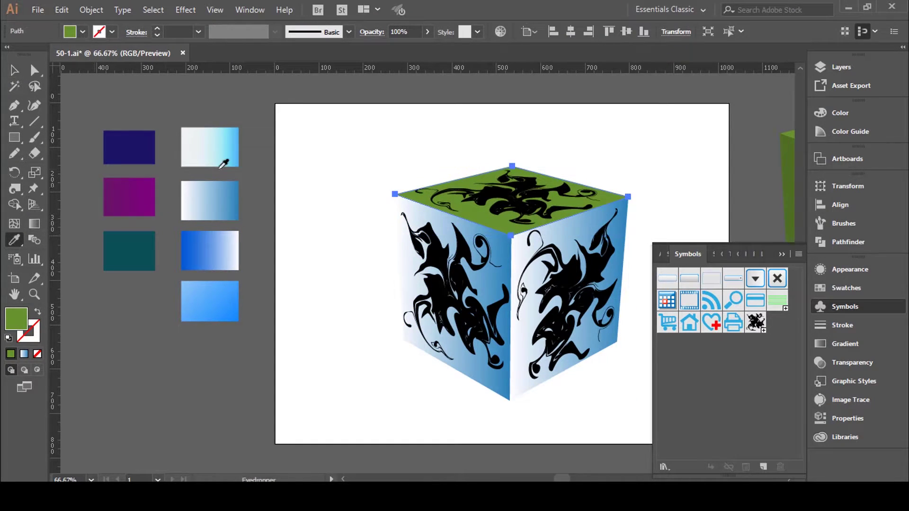
left_click(220, 192)
left_click(15, 70)
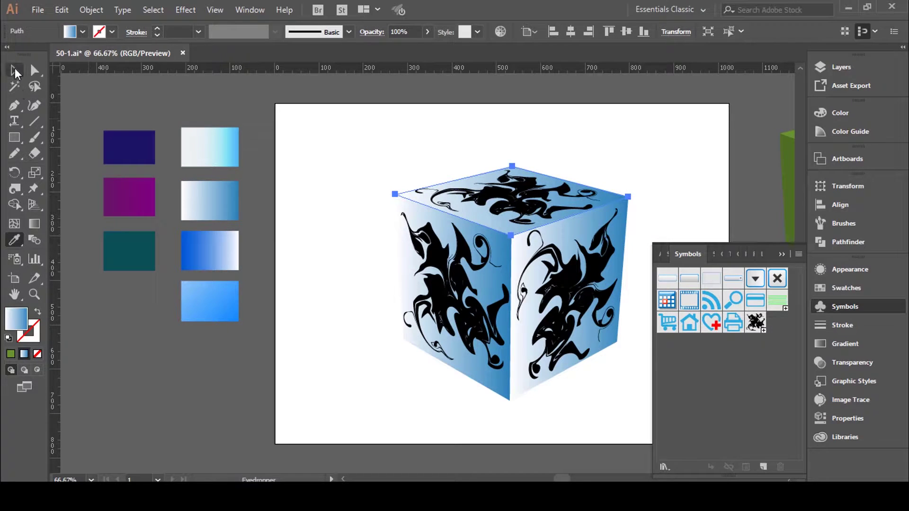
left_click(260, 113)
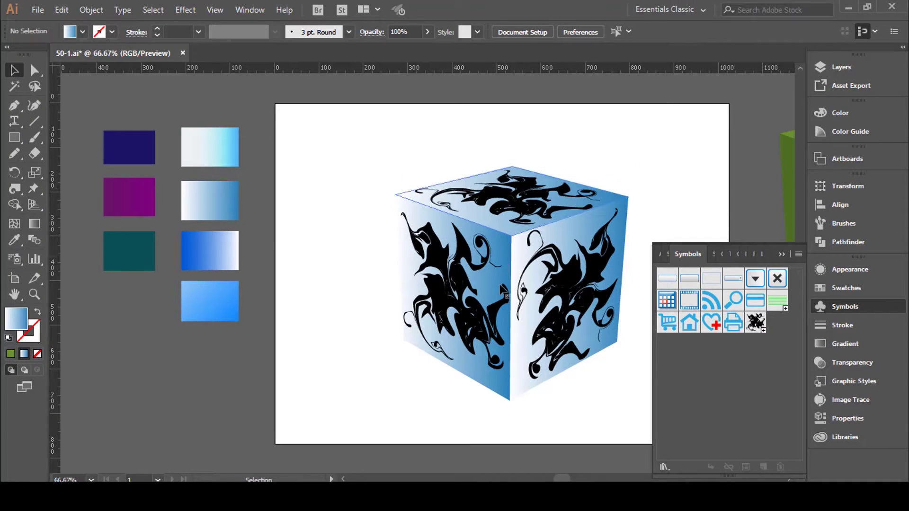
Recolour the left face's black swirl pattern purple with the Eyedropper.
left_click(453, 291)
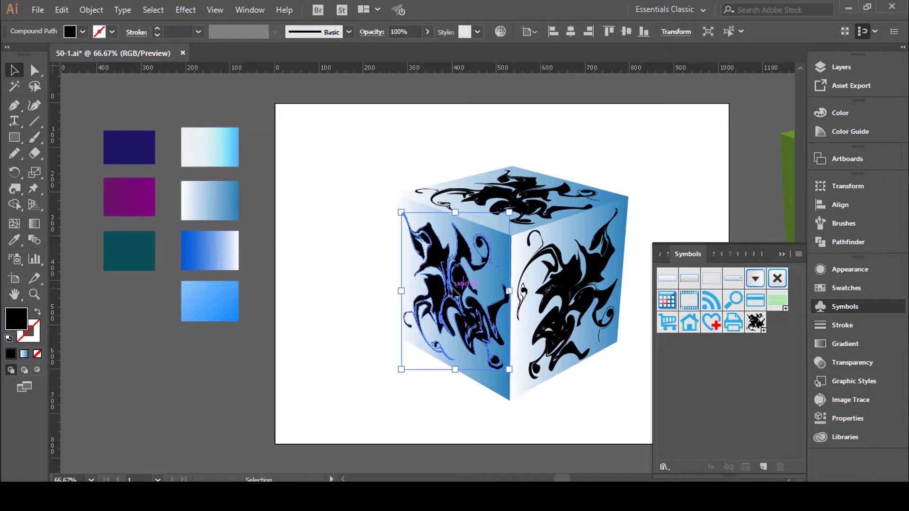
left_click(17, 238)
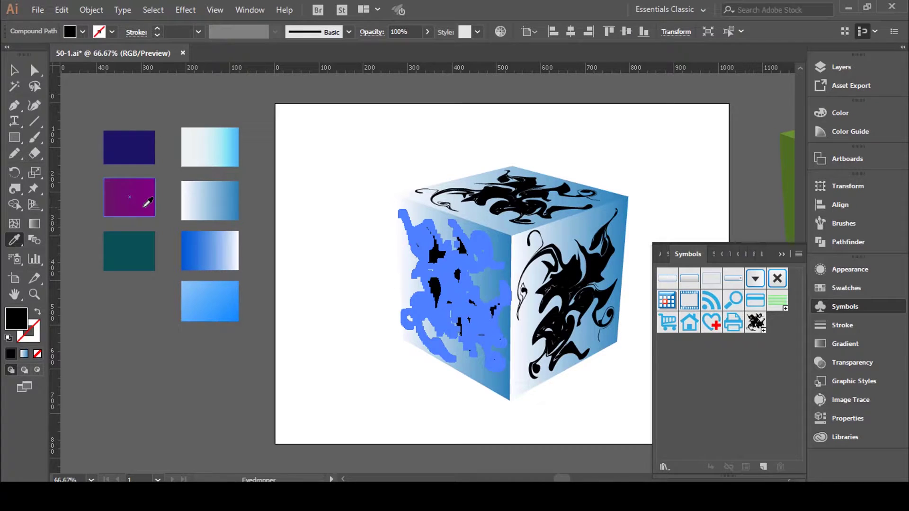
left_click(145, 206)
key("v")
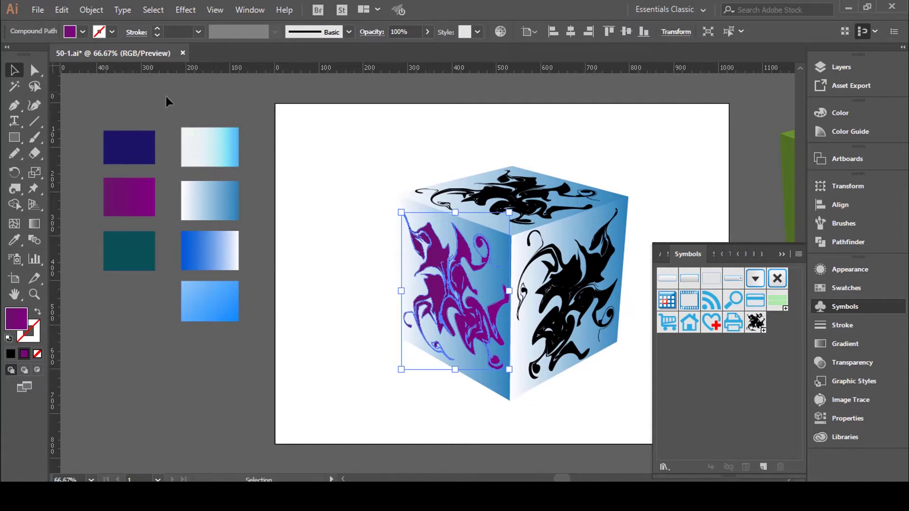
left_click(165, 95)
Recolour the top face's black swirl pattern navy.
left_click(525, 187)
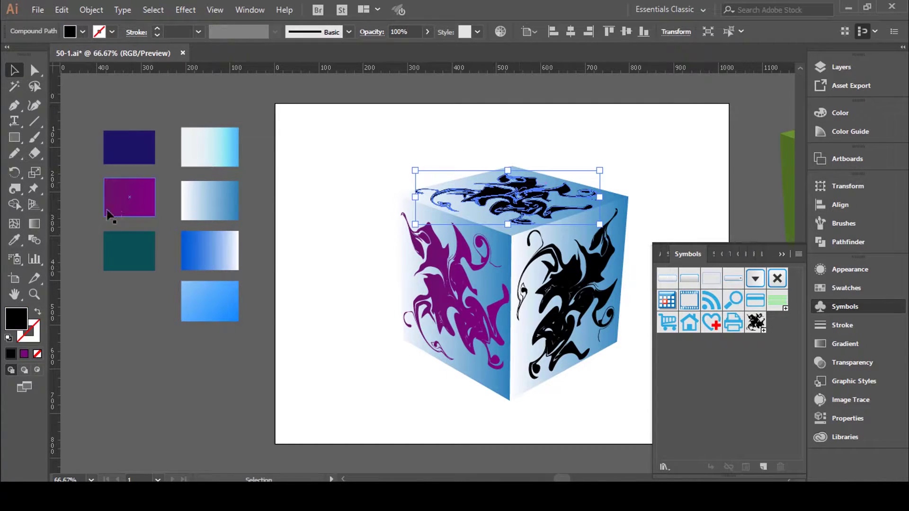
left_click(15, 239)
left_click(152, 147)
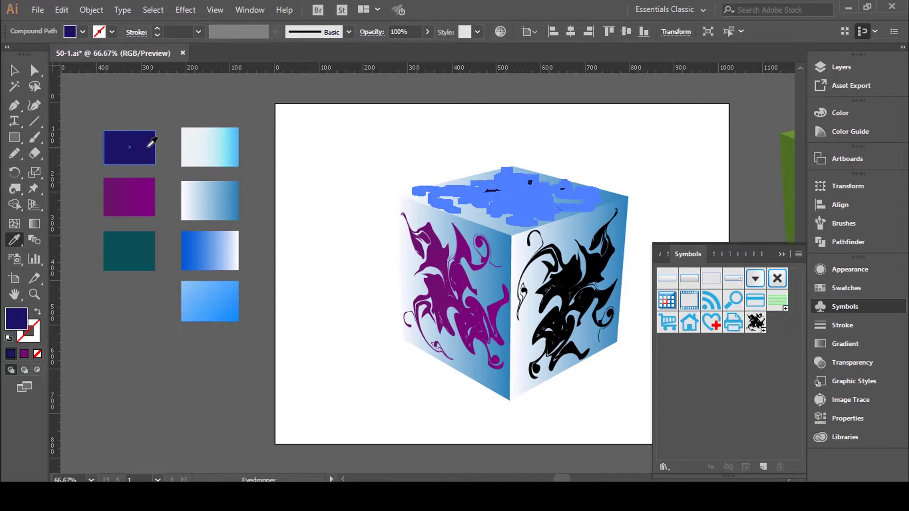
key("v")
left_click(235, 83)
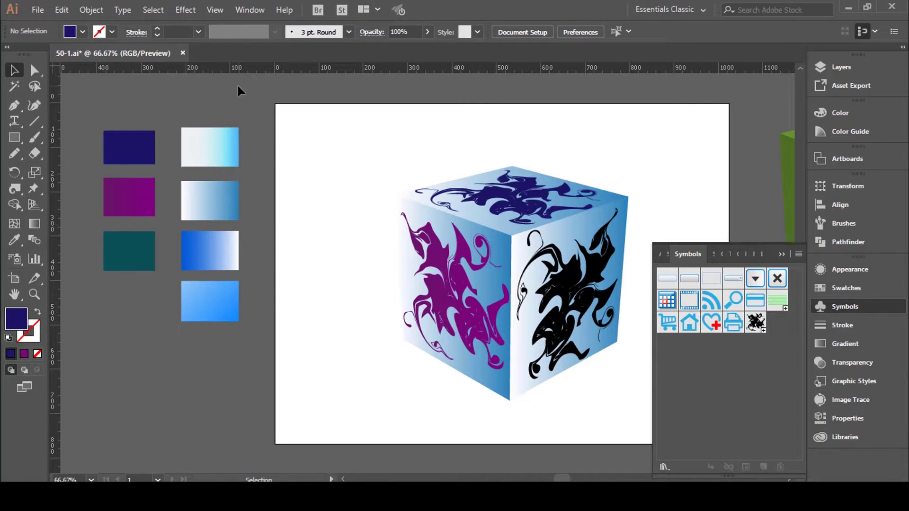
Recolour the right face's swirl pattern teal after briefly trying purple.
left_click(582, 293)
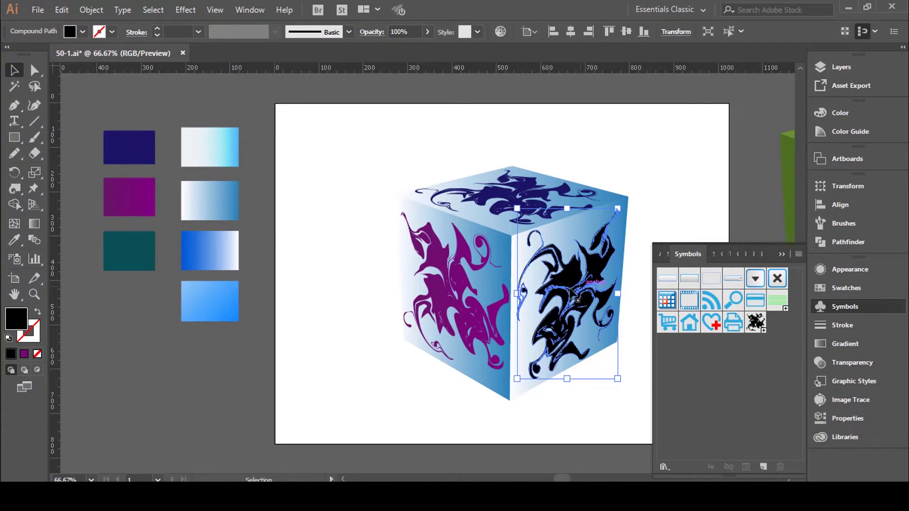
left_click(15, 240)
left_click(128, 196)
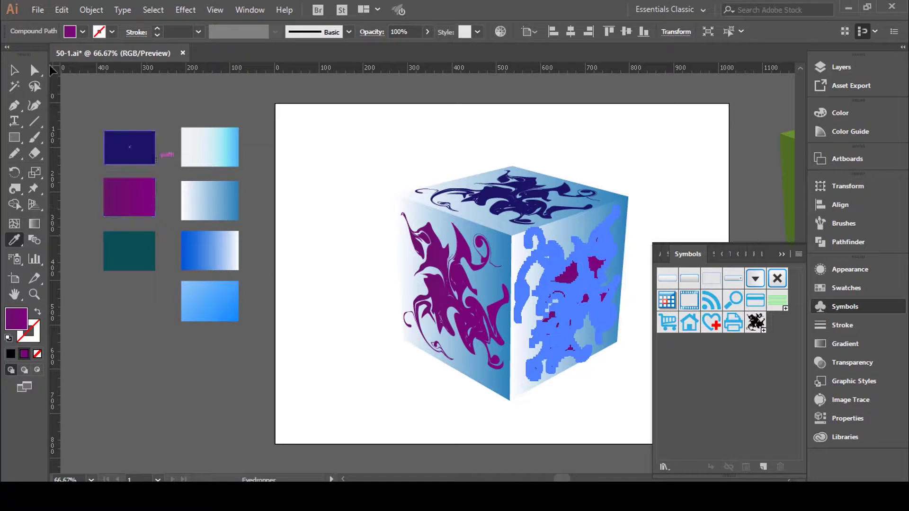
left_click(133, 240)
left_click(15, 70)
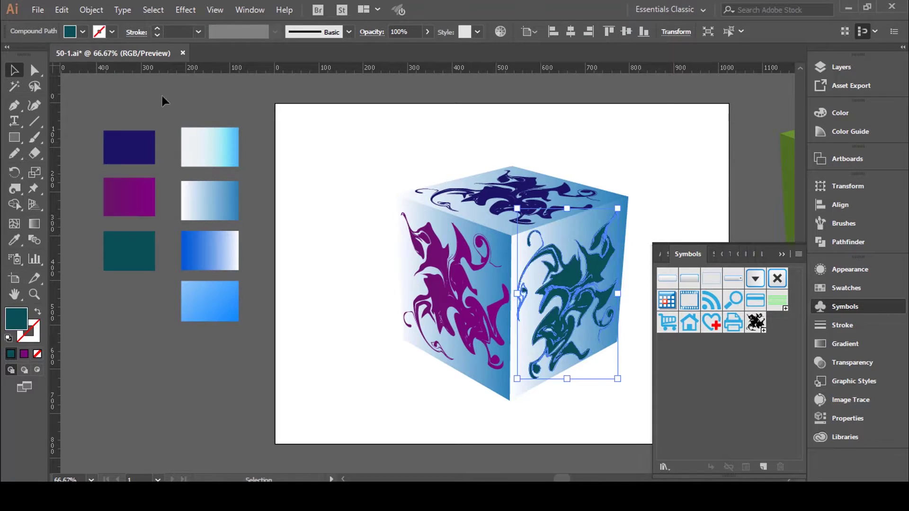
left_click(213, 110)
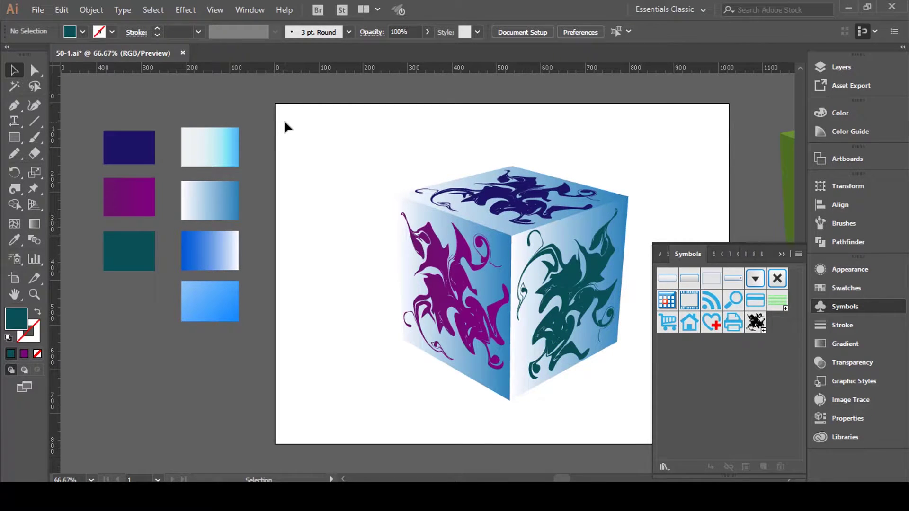
scroll(287, 127, "right", 1)
scroll(286, 127, "right", 2)
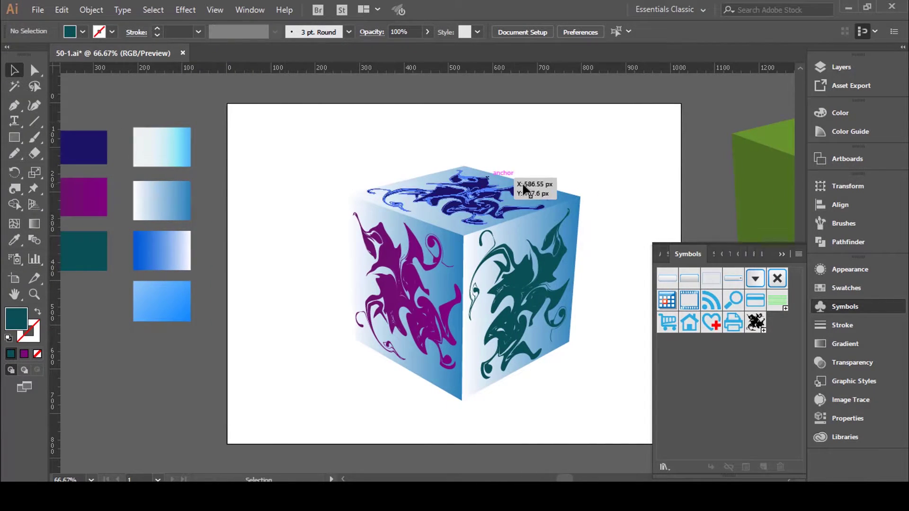
Set the right face's teal swirl pattern to Overlay blend mode.
left_click(522, 284)
right_click(522, 283)
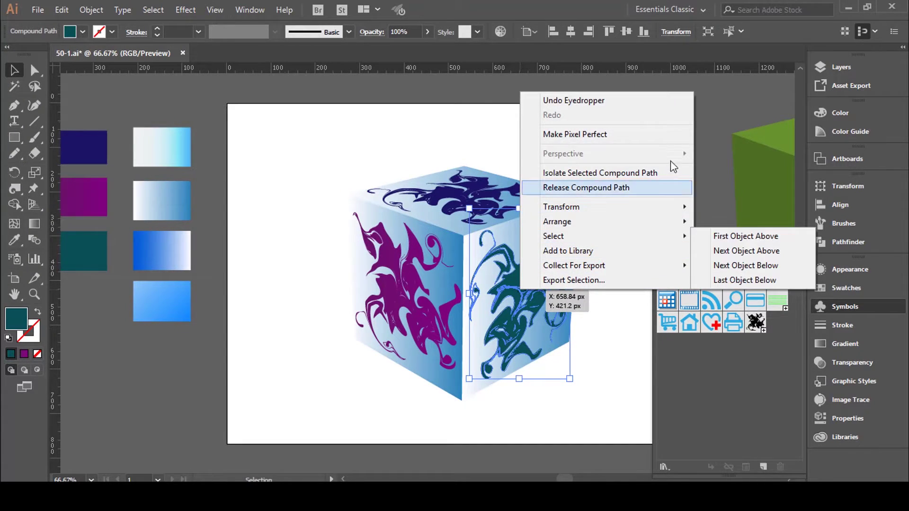
left_click(492, 103)
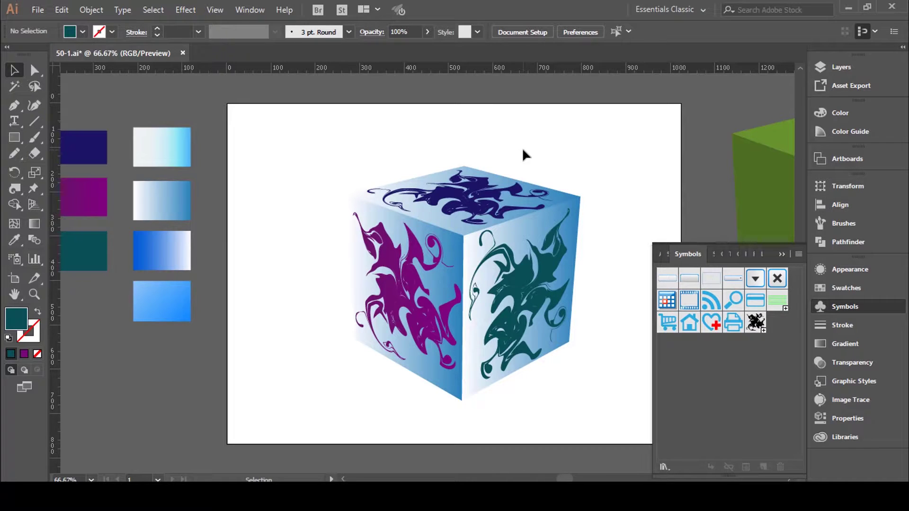
left_click_drag(585, 209, 536, 274)
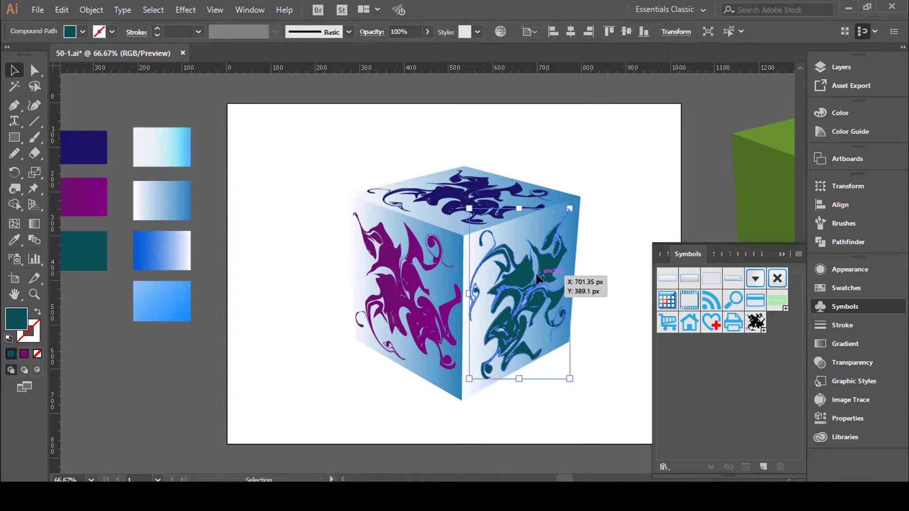
left_click(371, 32)
left_click(265, 54)
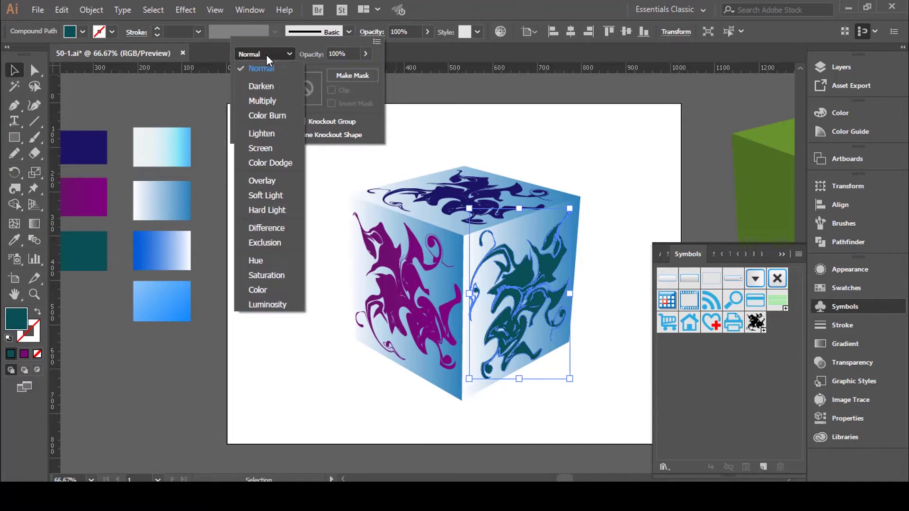
left_click(262, 179)
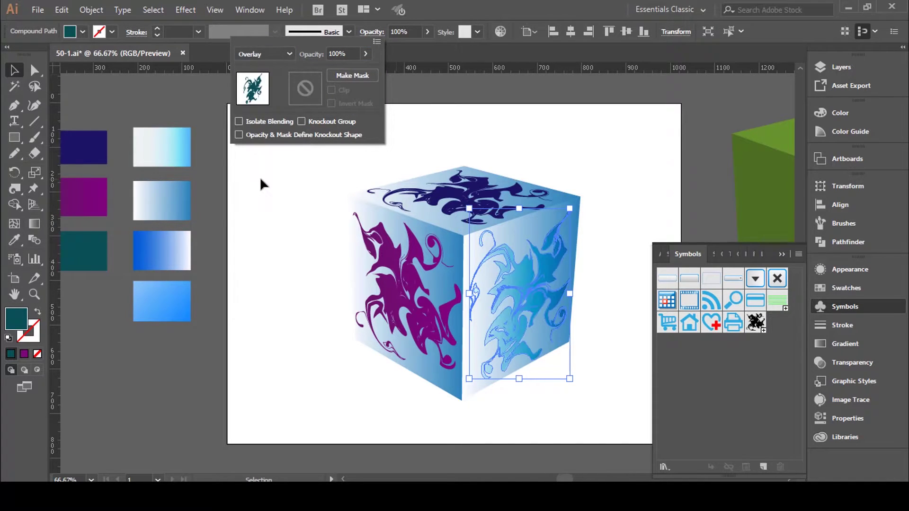
left_click(614, 171)
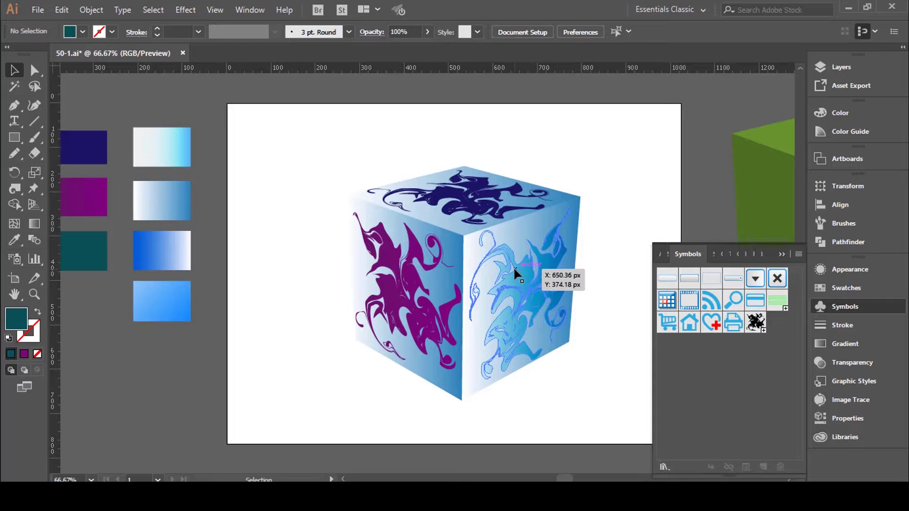
Set the left face's purple swirl pattern to Overlay blend mode.
left_click(410, 277)
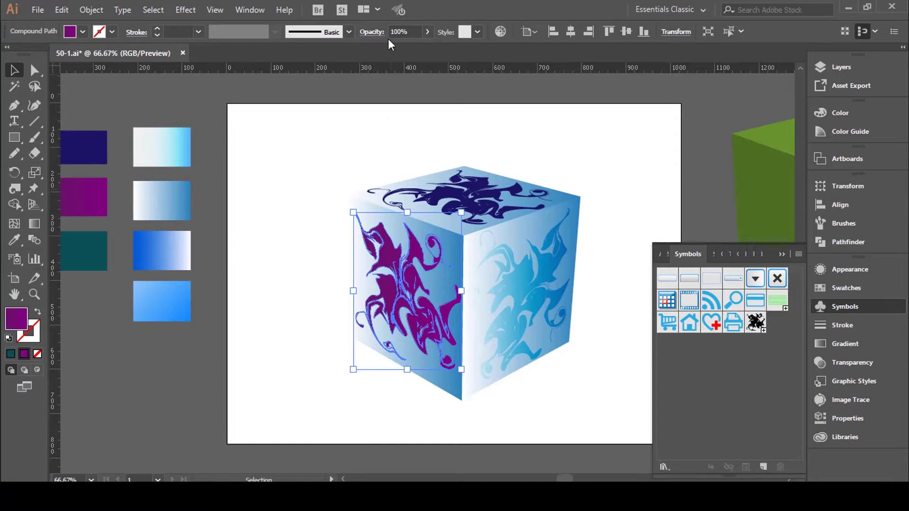
left_click(372, 33)
left_click(280, 55)
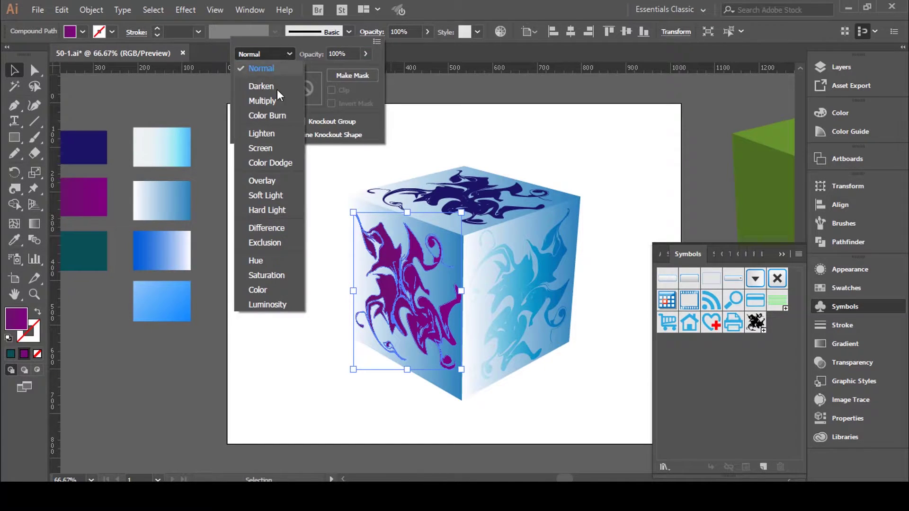
left_click(266, 177)
left_click(288, 250)
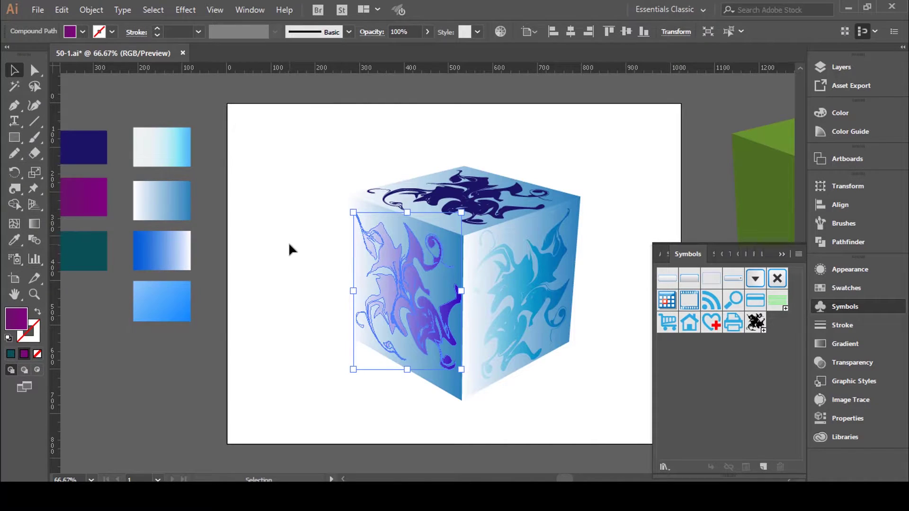
left_click(316, 249)
Set the top face's navy swirl to Overlay, then select the whole cube.
left_click(468, 208)
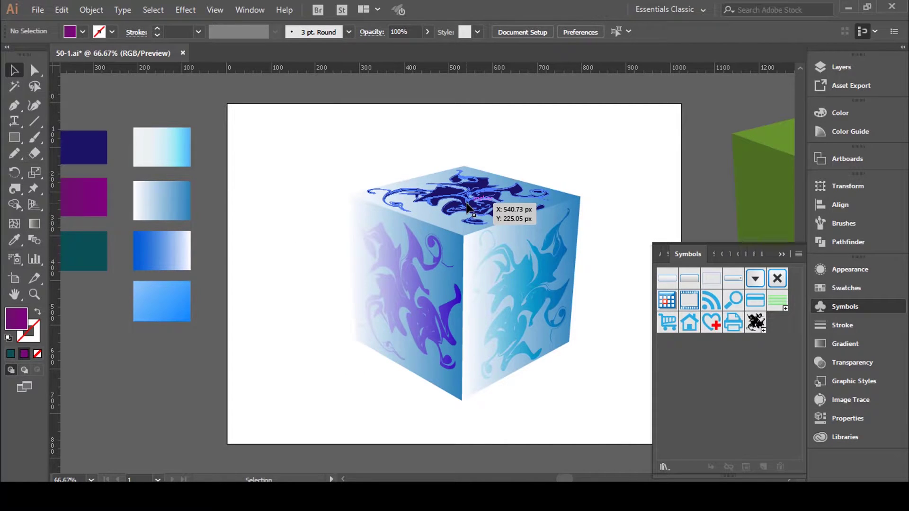
left_click(468, 208)
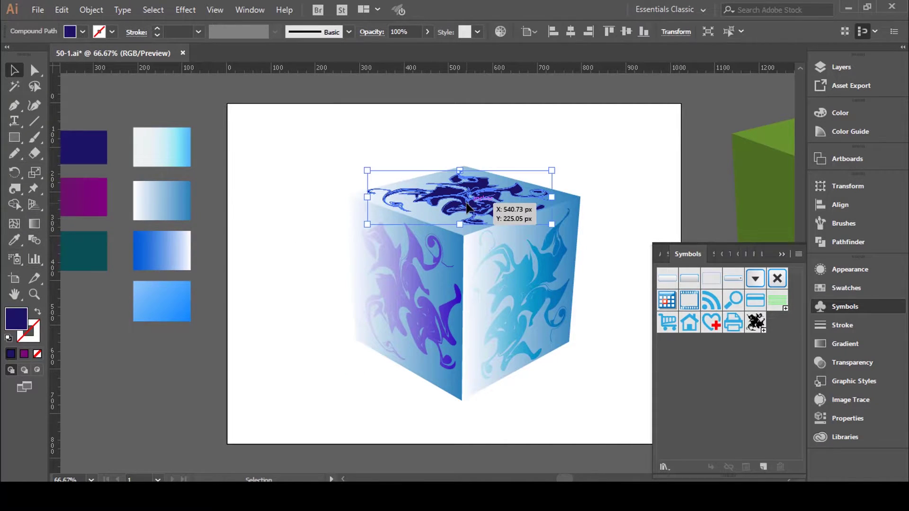
left_click(372, 32)
left_click(272, 54)
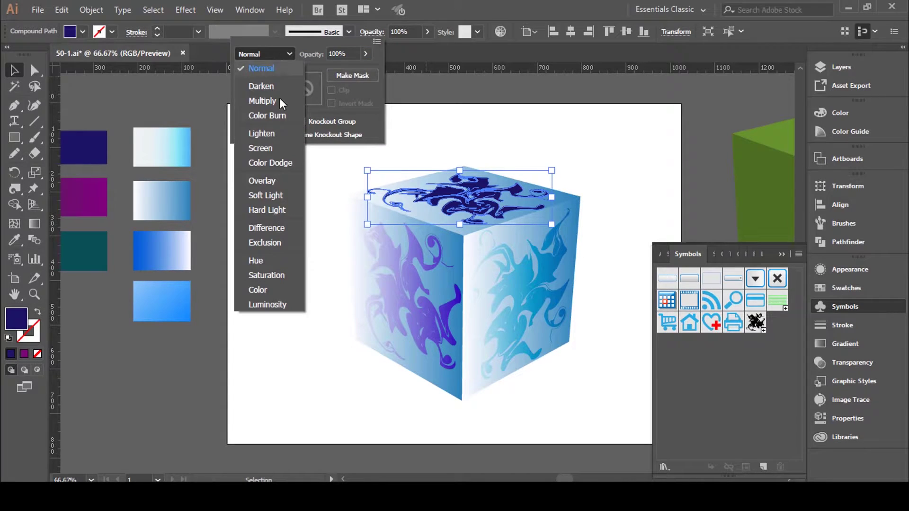
left_click(272, 180)
left_click(546, 132)
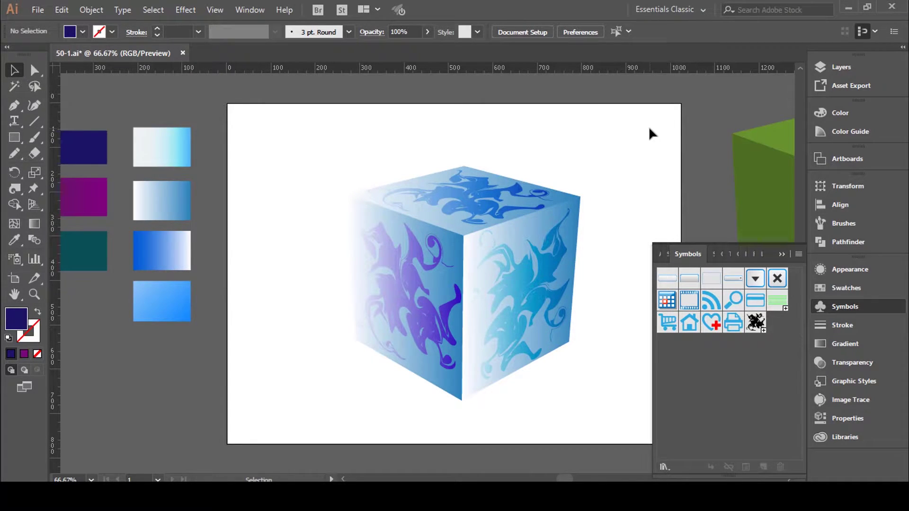
left_click_drag(619, 112, 279, 447)
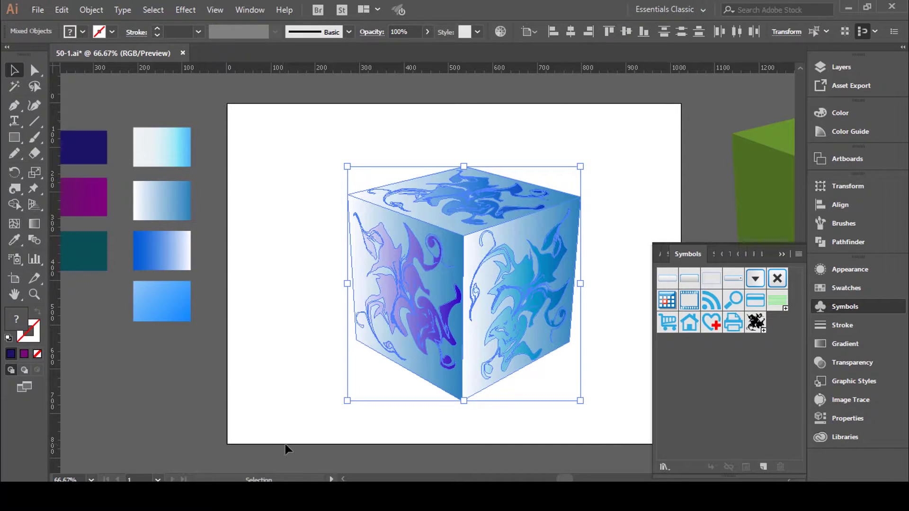
Zoom out to 50% and move the patterned cube above the artboard.
key("a")
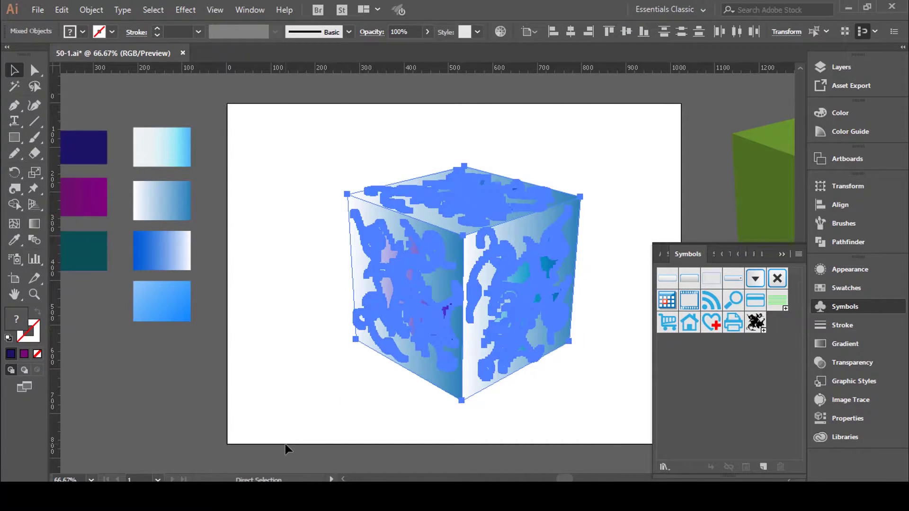
key("v")
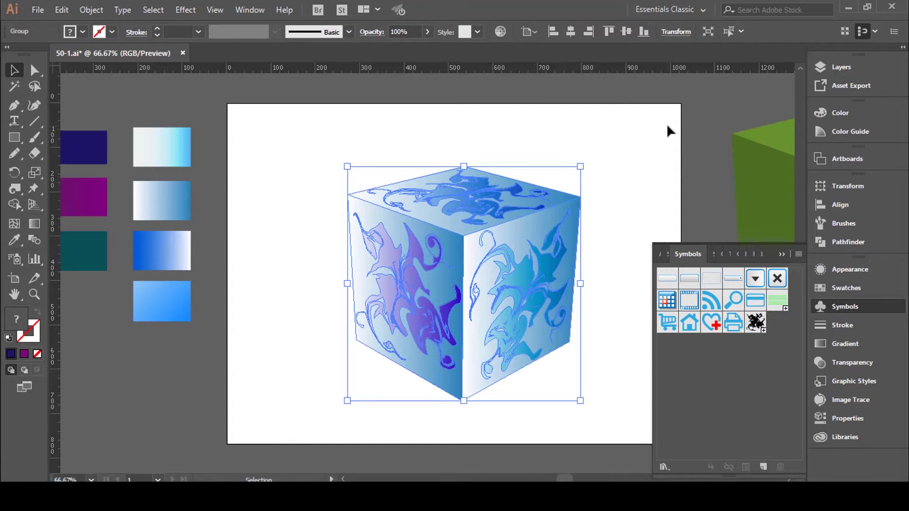
left_click(640, 151)
key("ctrl+minus")
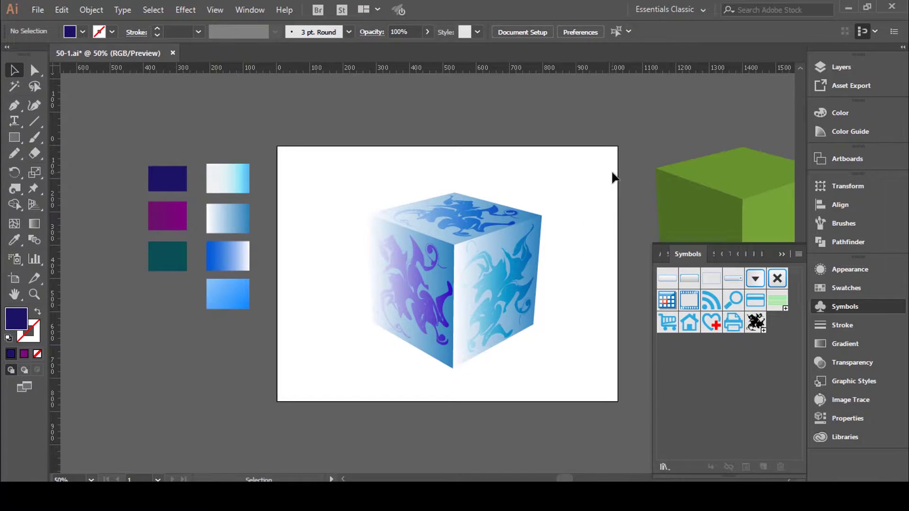
scroll(487, 293, "up", 3)
left_click_drag(518, 309, 589, 152)
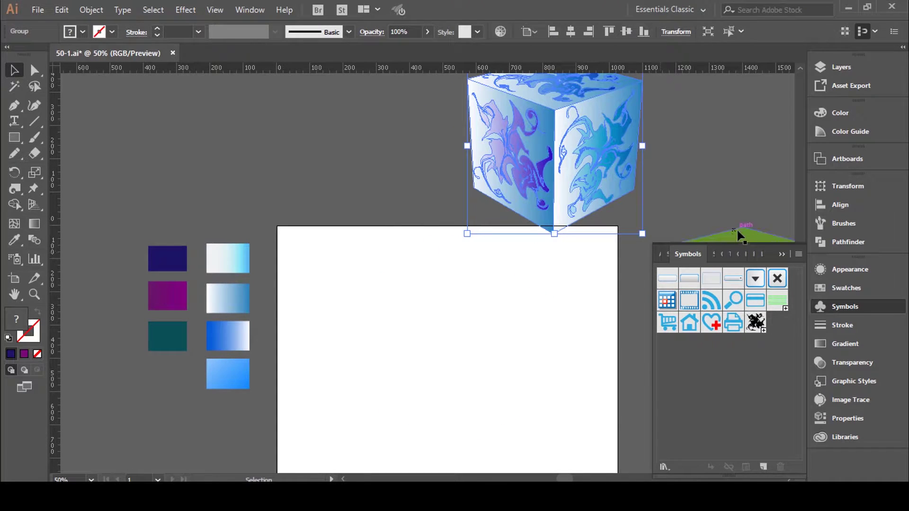
Move the green cube off to the right and take the light-to-sky-blue gradient as fill.
left_click(782, 256)
mouse_move(781, 258)
left_mouse_down()
mouse_move(705, 285)
mouse_move(453, 300)
mouse_move(444, 309)
left_mouse_up()
left_click(541, 284)
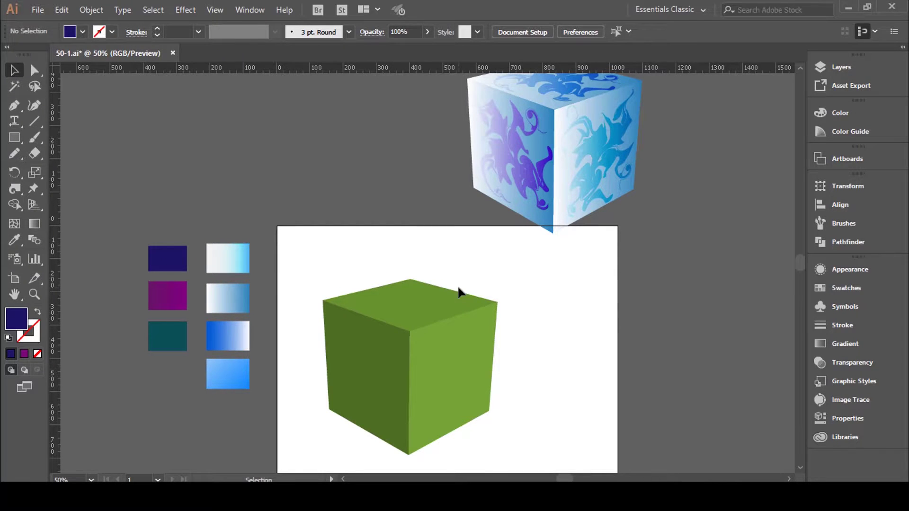
scroll(460, 294, "down", 2)
left_click_drag(420, 280, 718, 248)
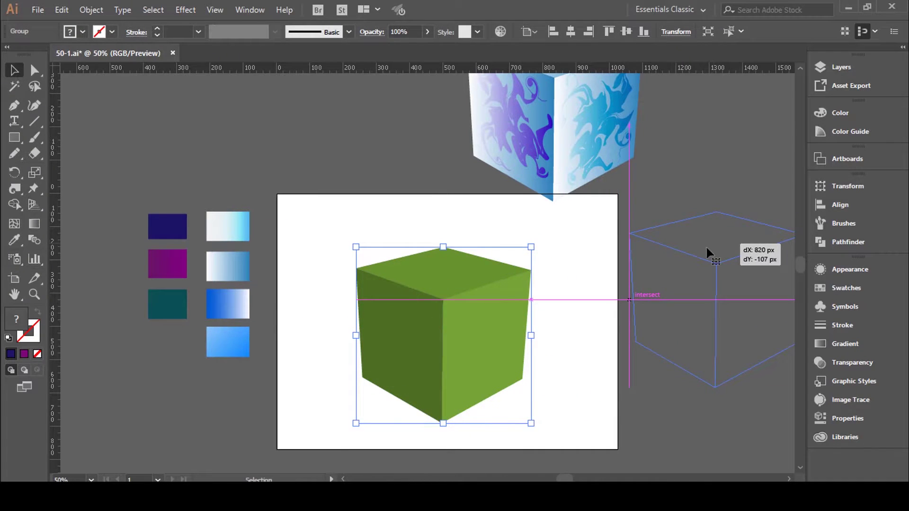
left_click_drag(560, 180, 558, 161)
left_click(434, 169)
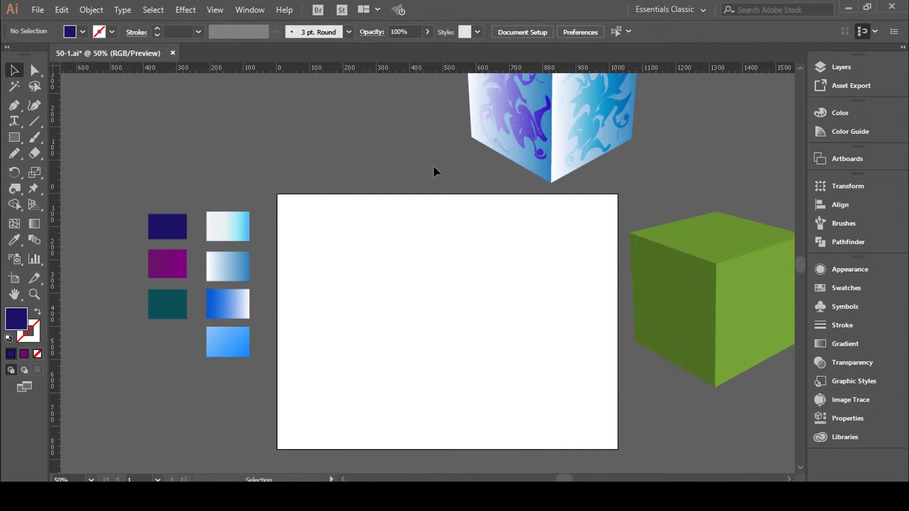
left_click(235, 230)
key("m")
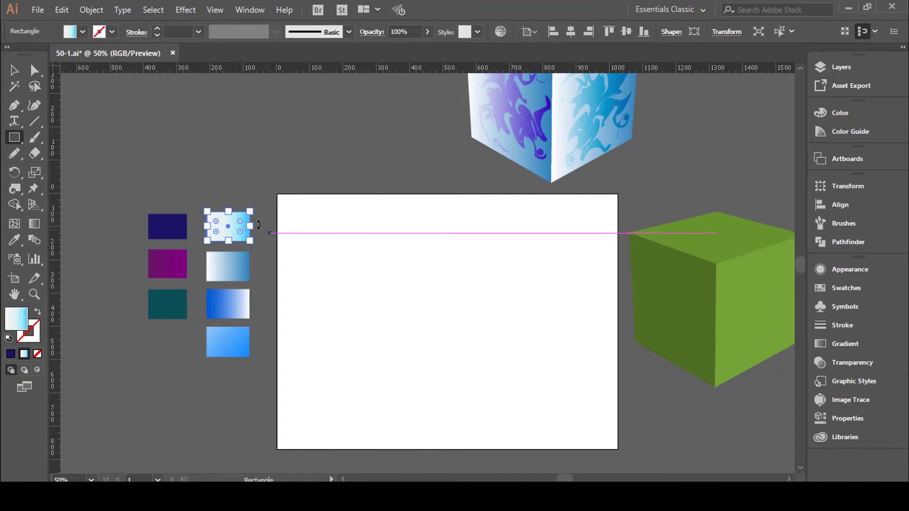
Draw an artboard-sized rectangle with a vertical gradient from pale white at top to sky blue at bottom.
left_click_drag(277, 194, 605, 445)
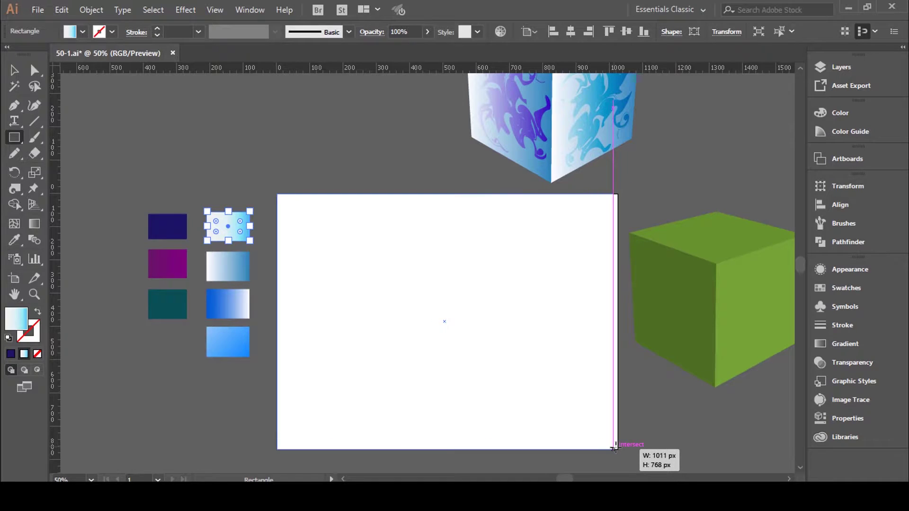
left_click_drag(604, 444, 618, 449)
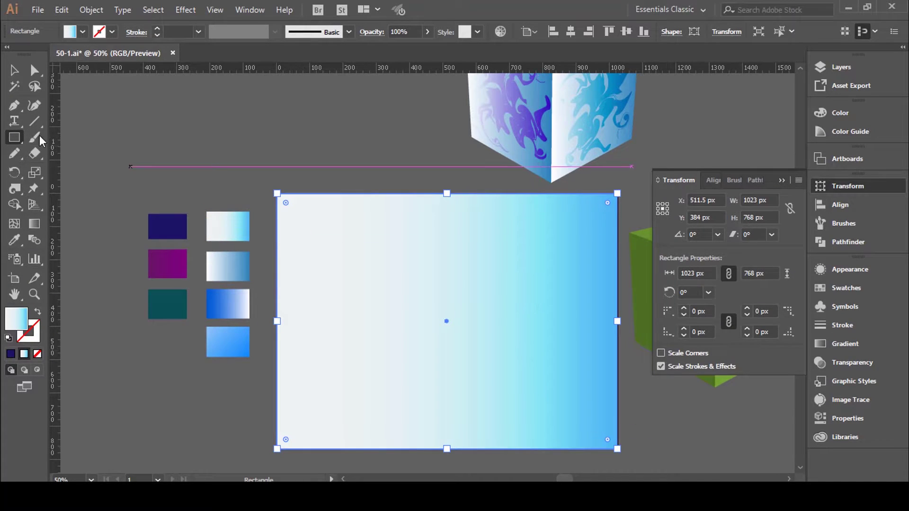
left_click(34, 224)
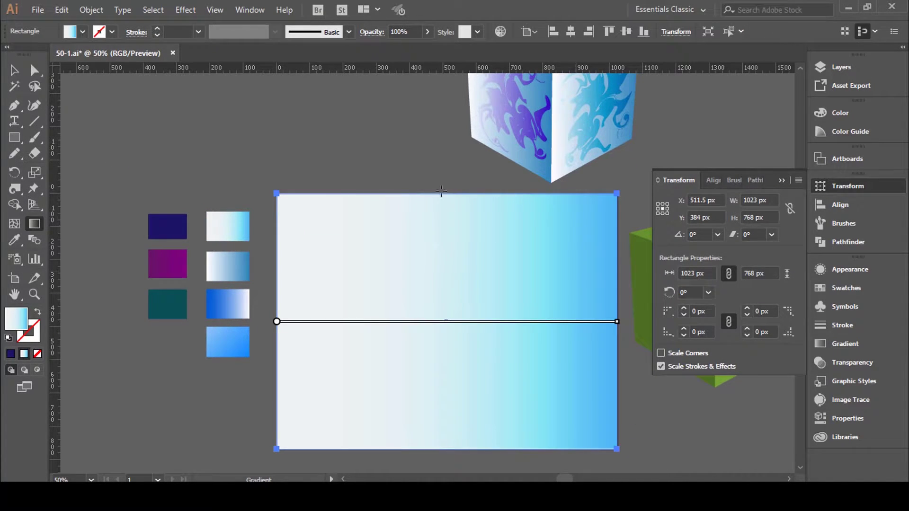
left_click_drag(446, 178, 447, 454)
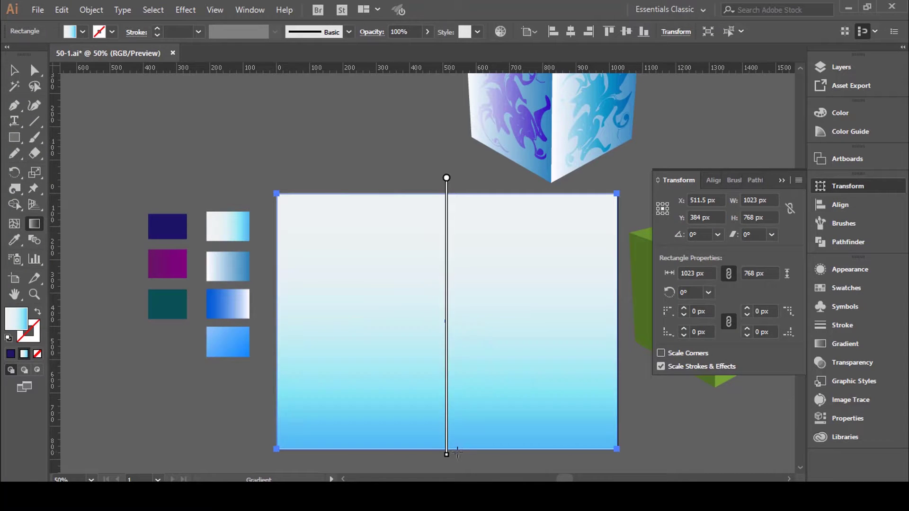
left_click_drag(444, 325, 443, 344)
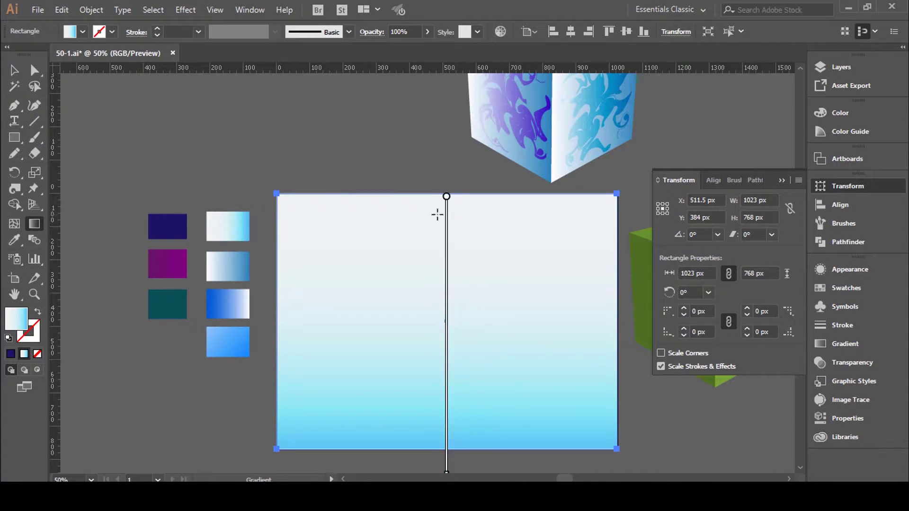
left_click_drag(446, 216, 446, 208)
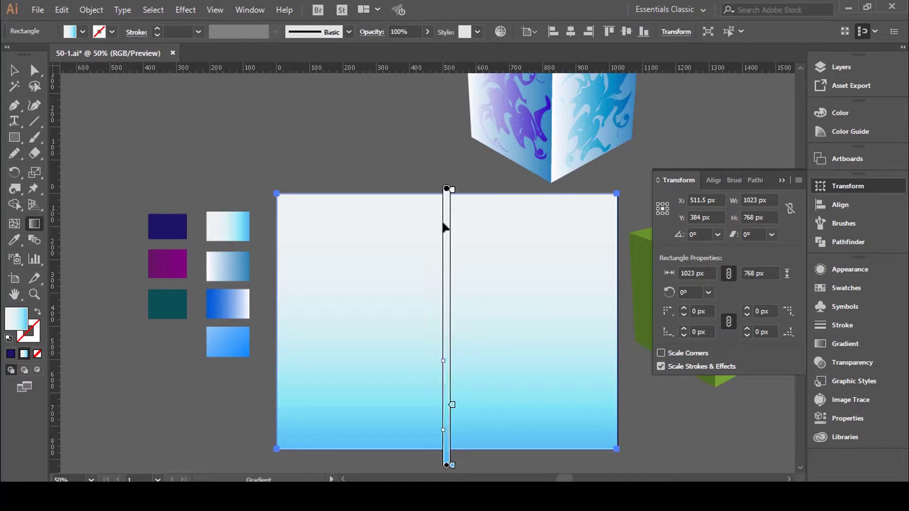
left_click(14, 70)
left_click(303, 137)
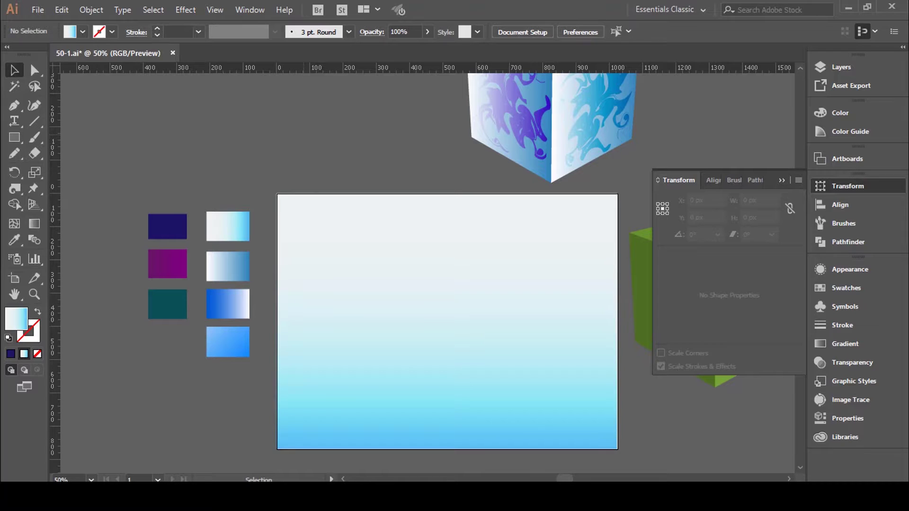
Lock the background rectangle and move the cube onto the artboard, brought to front.
left_click(488, 241)
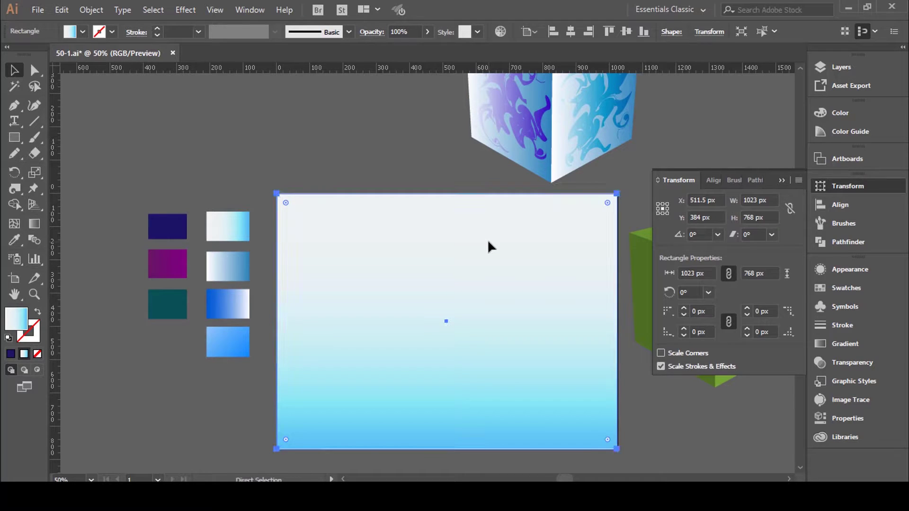
key("ctrl+2")
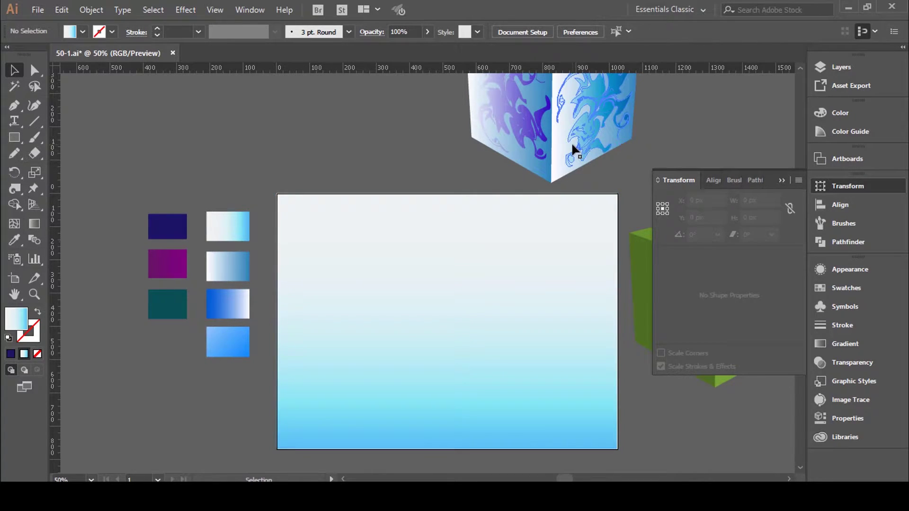
left_click(572, 146)
left_click_drag(551, 182, 492, 312)
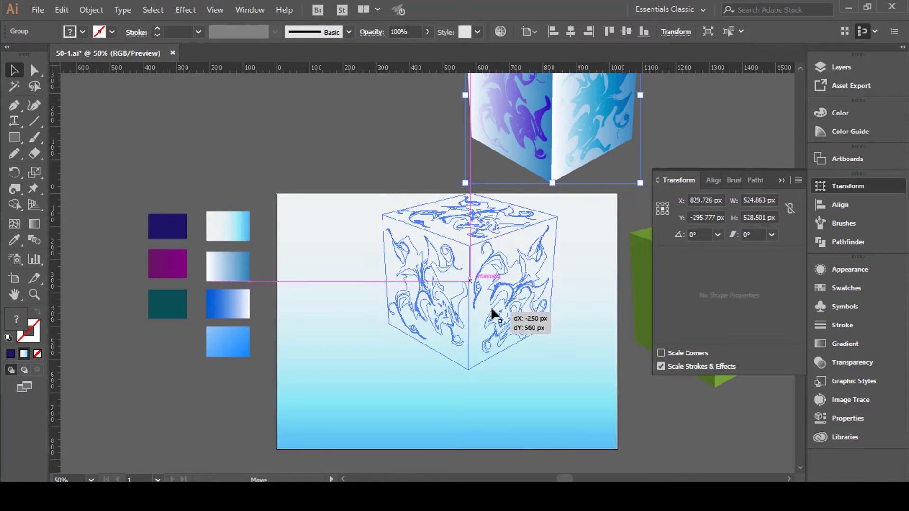
right_click(501, 250)
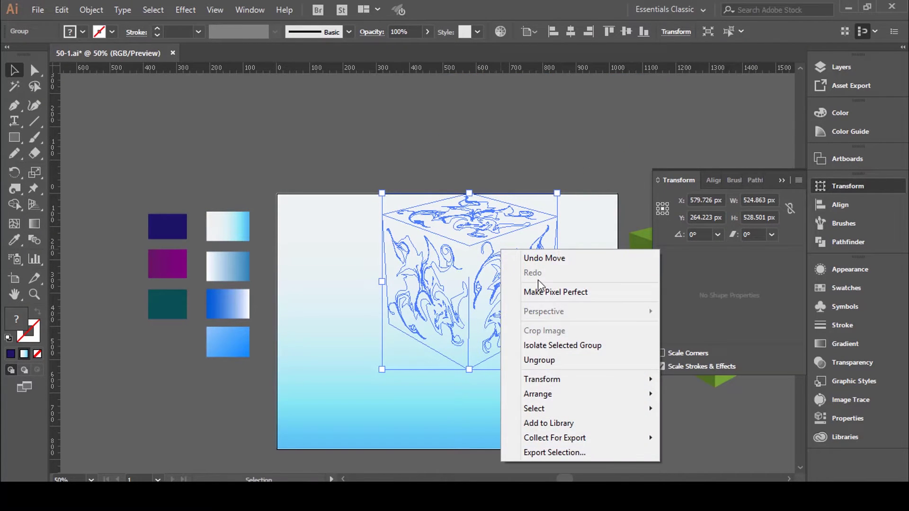
mouse_move(538, 393)
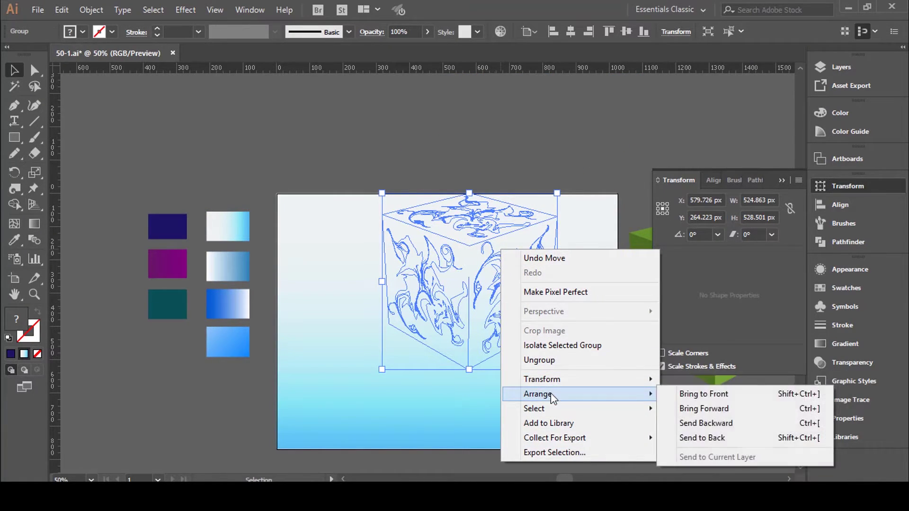
left_click(698, 394)
left_click(580, 161)
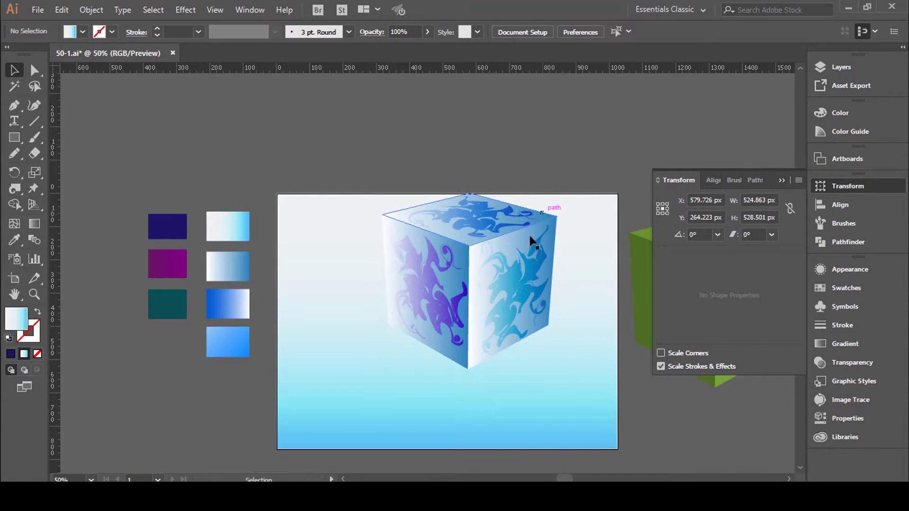
Lower the cube on the artboard and reposition a pattern piece on its face.
left_click_drag(490, 243, 489, 294)
left_click(525, 217)
left_click_drag(514, 331, 487, 325)
left_click(554, 221)
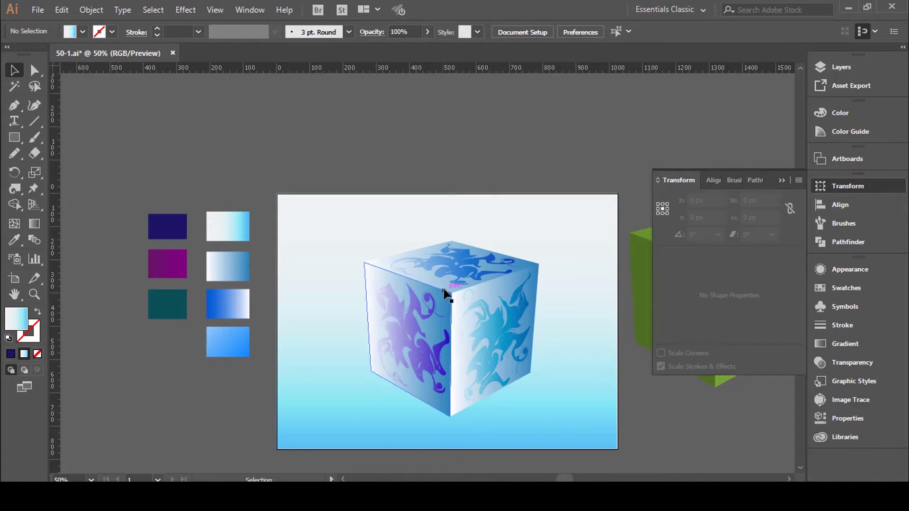
Ungroup the cube into separate face shapes and inspect it at closer zoom.
left_click(434, 310)
left_click(90, 10)
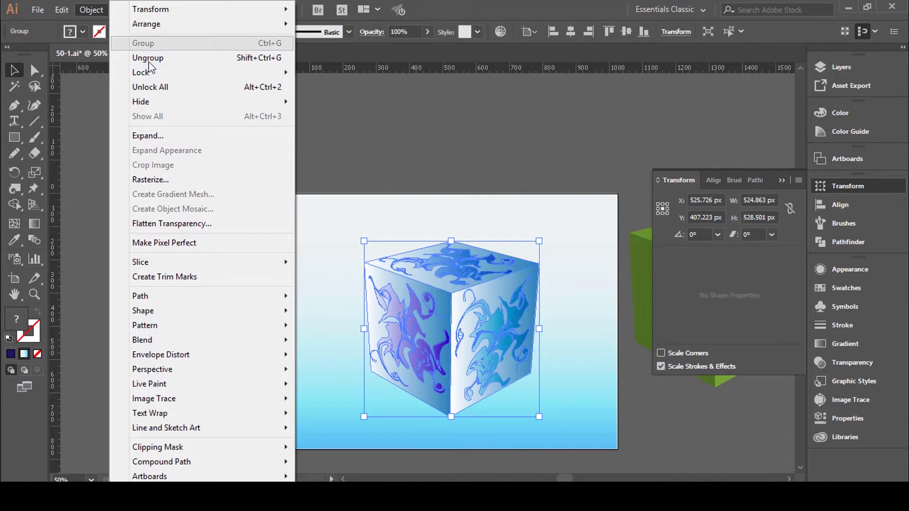
left_click(166, 59)
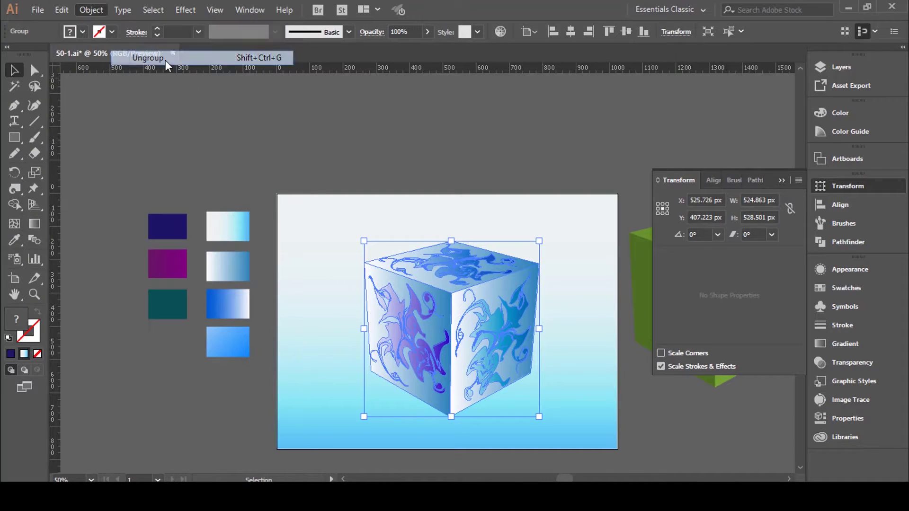
left_click(442, 141)
key("ctrl+plus")
scroll(442, 141, "down", 2)
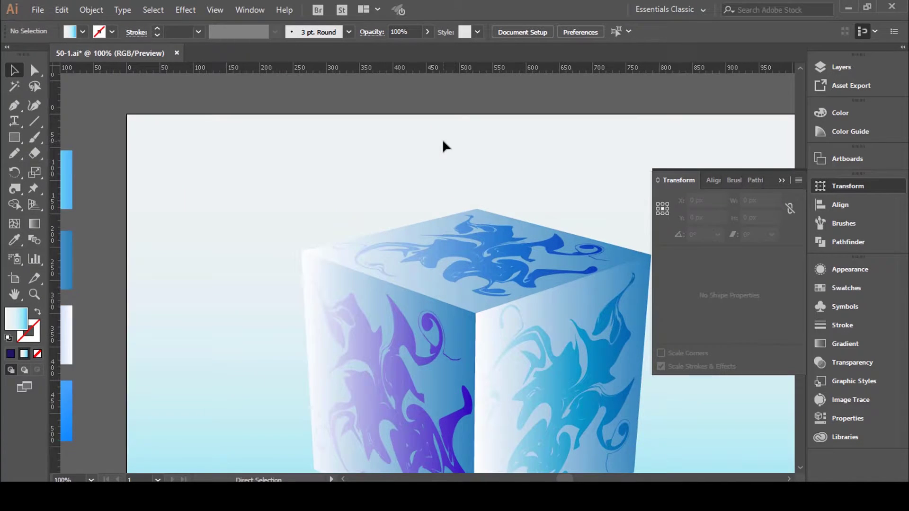
key("ctrl+minus")
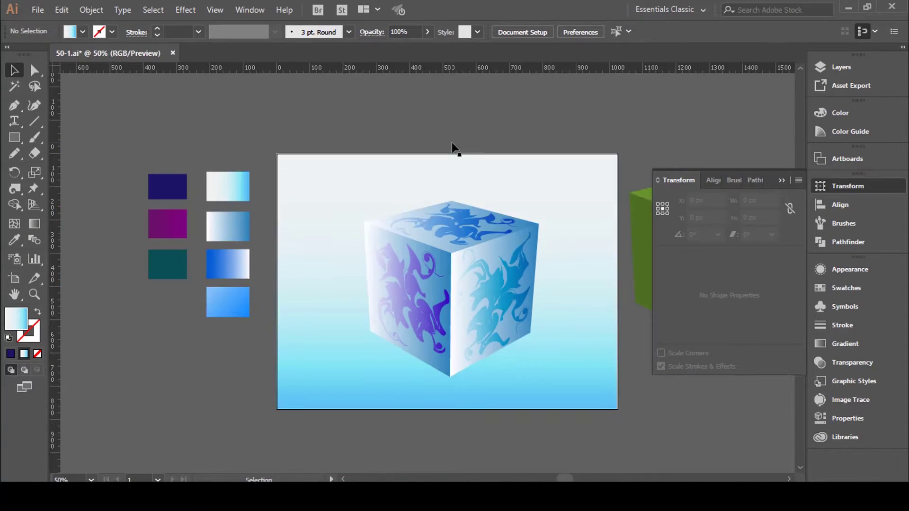
left_click(397, 242)
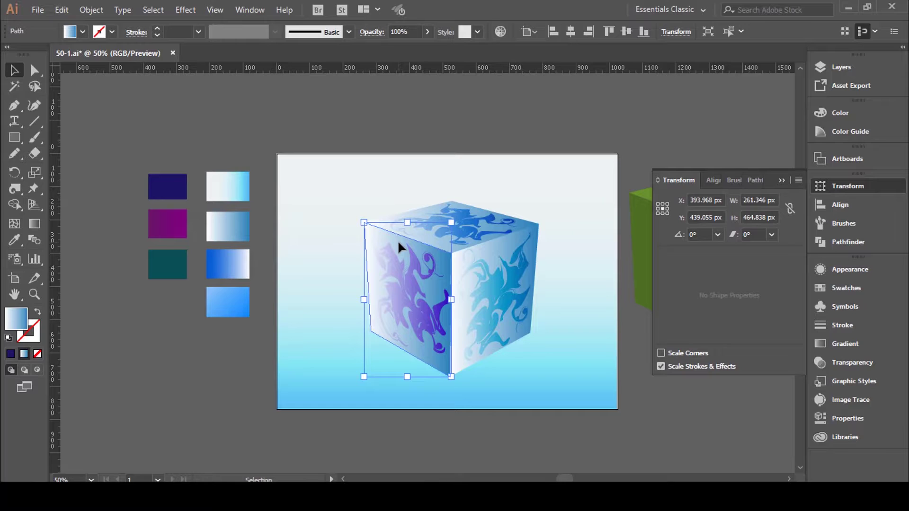
Apply the blue-white gradient sample to the cube's left face.
left_click(14, 244)
left_click(230, 258)
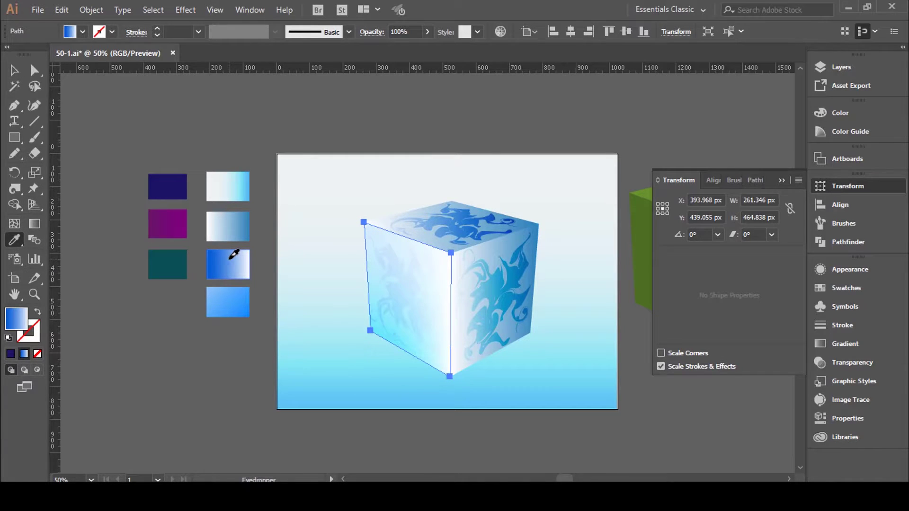
left_click(14, 70)
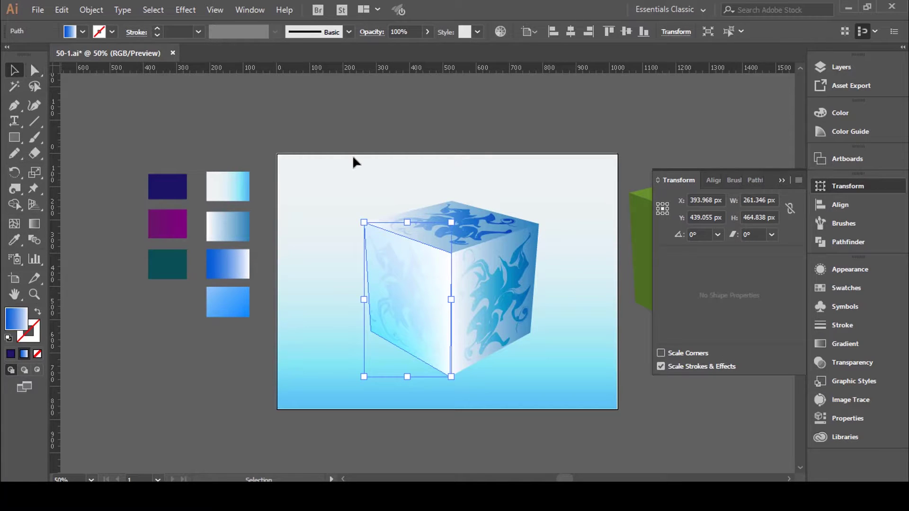
left_click(358, 134)
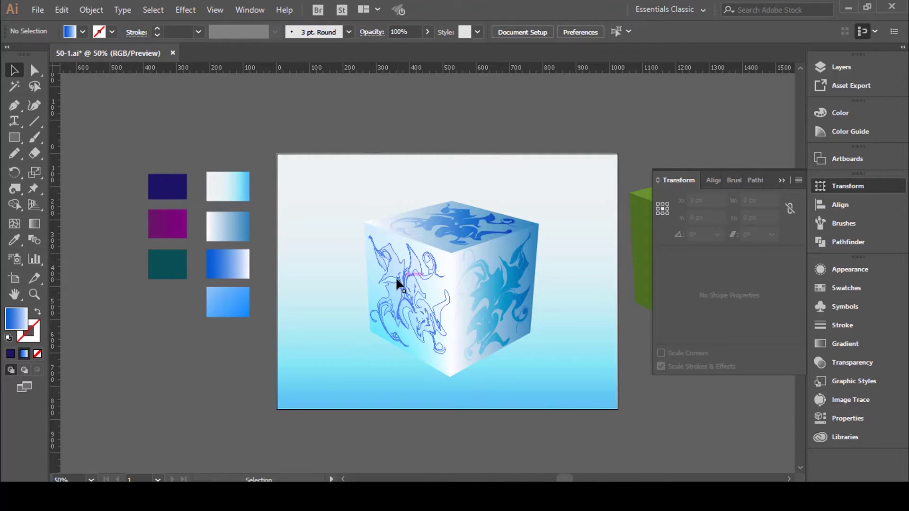
left_click(373, 276)
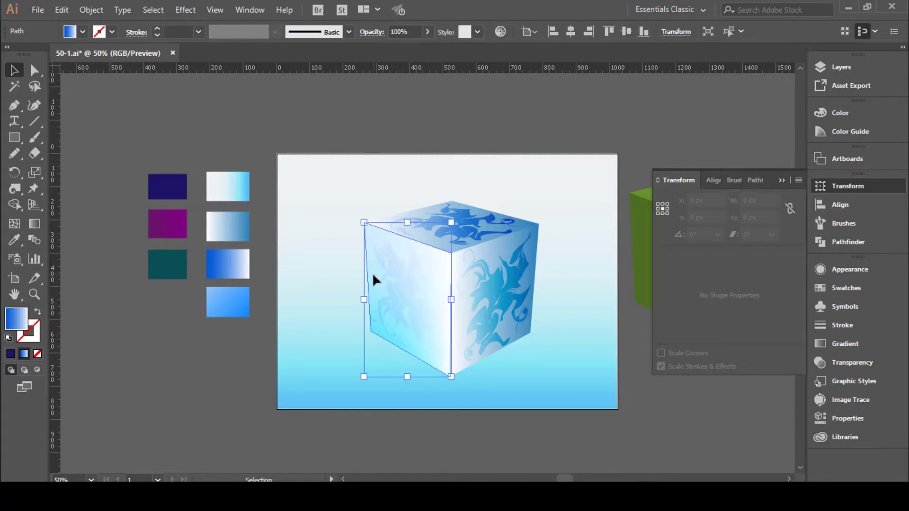
Keep the Overlay blend mode on both the left face and its purple swirl.
left_click(365, 37)
left_click(273, 54)
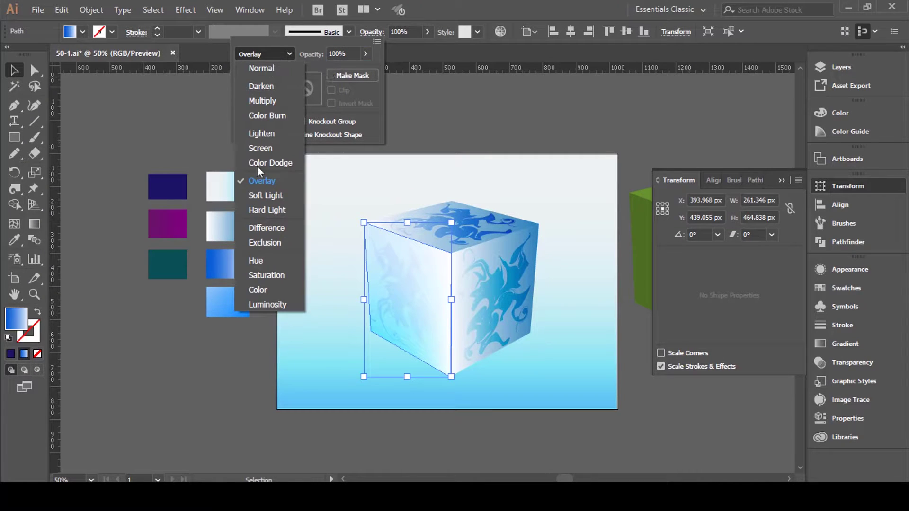
left_click(260, 181)
left_click(404, 276)
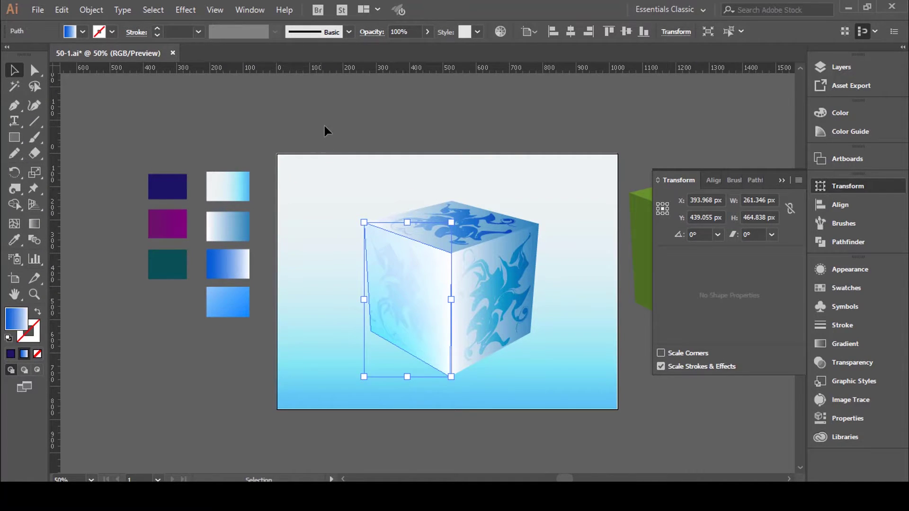
left_click(325, 125)
left_click(399, 260)
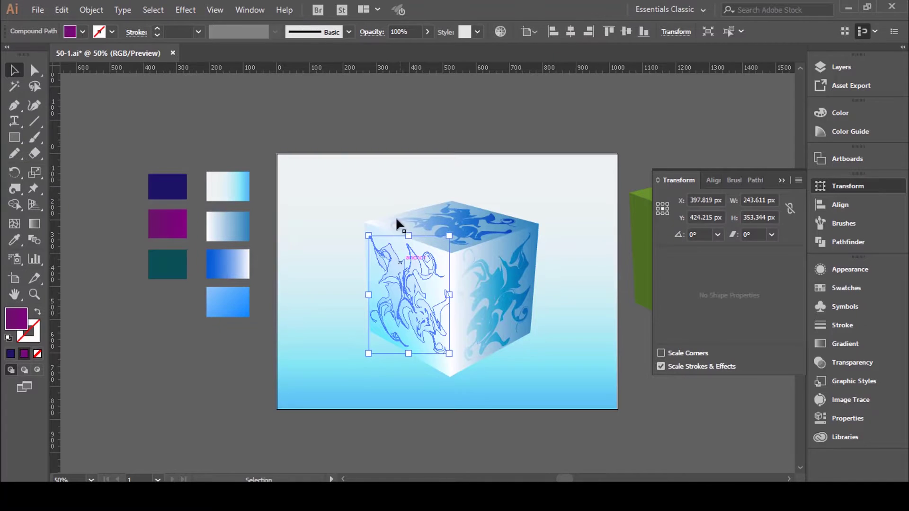
left_click(371, 33)
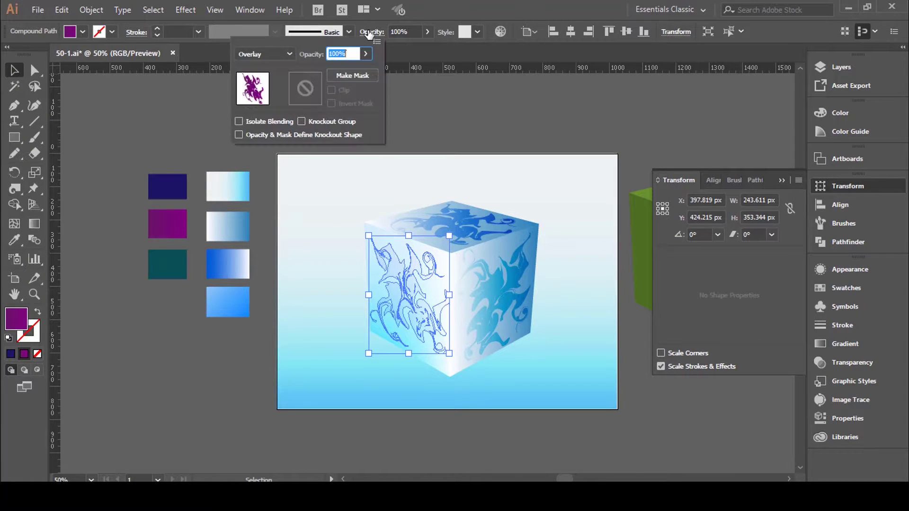
left_click(271, 53)
left_click(267, 180)
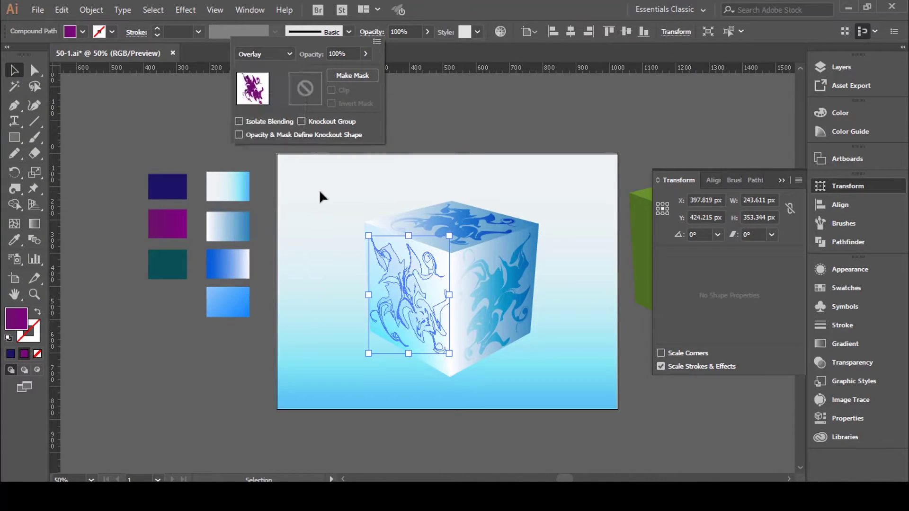
left_click(318, 189)
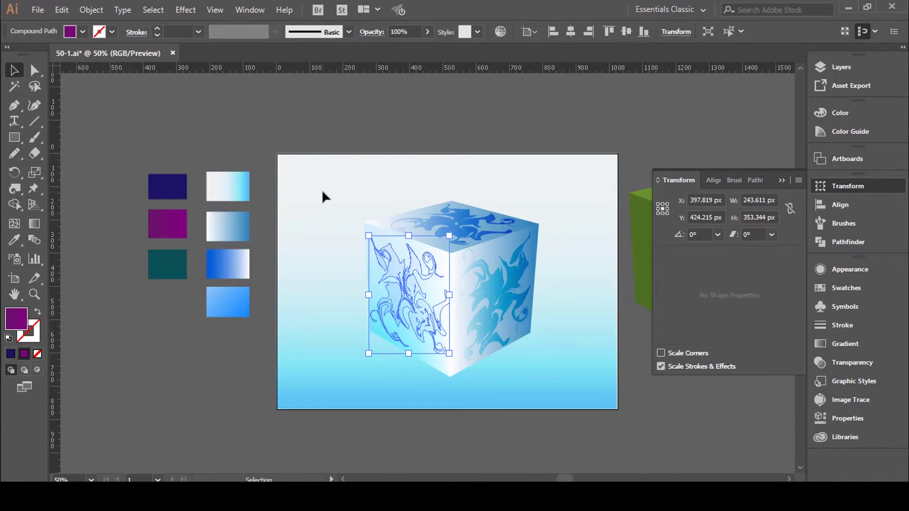
Redraw the left face's gradient to run nearly vertically up the face.
left_click(373, 276)
left_click(34, 223)
left_click_drag(439, 245, 363, 371)
left_click_drag(430, 377, 384, 194)
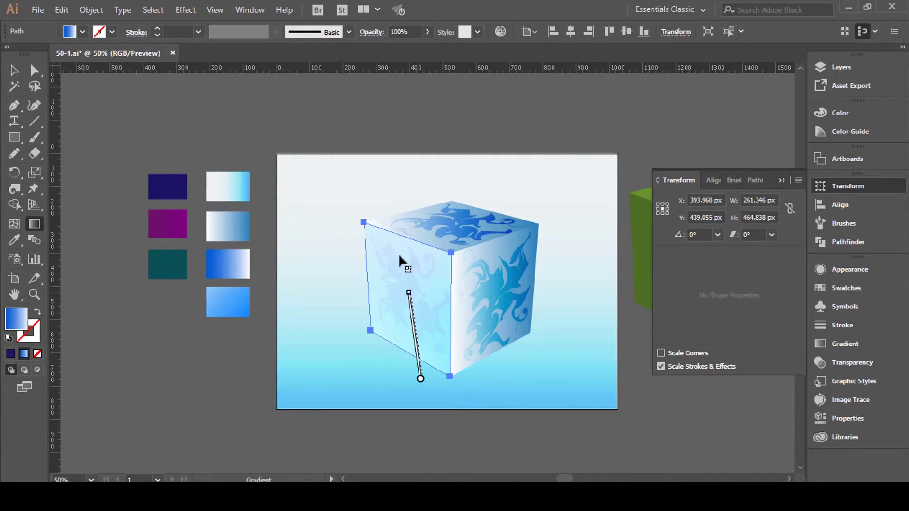
key("v")
left_click(320, 187)
Apply the bottom blue gradient swatch to the left face.
left_click(417, 347)
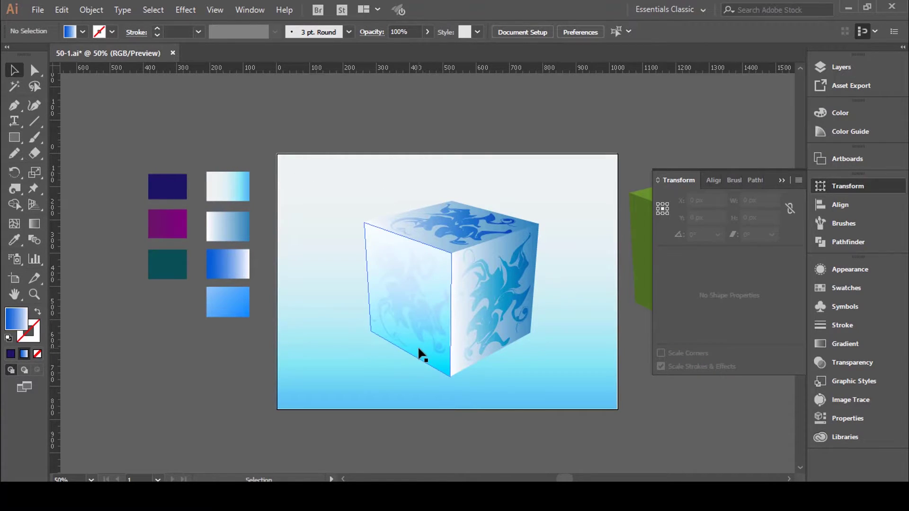
left_click(14, 240)
left_click(216, 293)
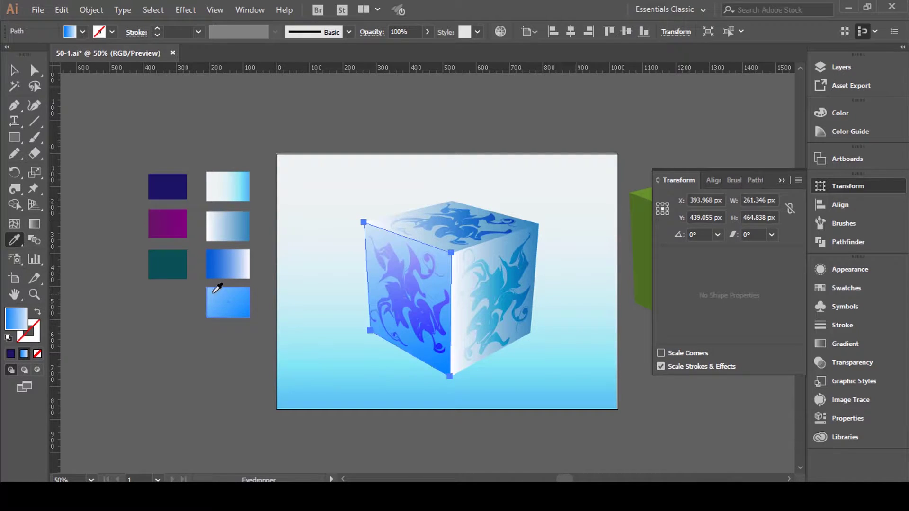
left_click(14, 70)
left_click(211, 126)
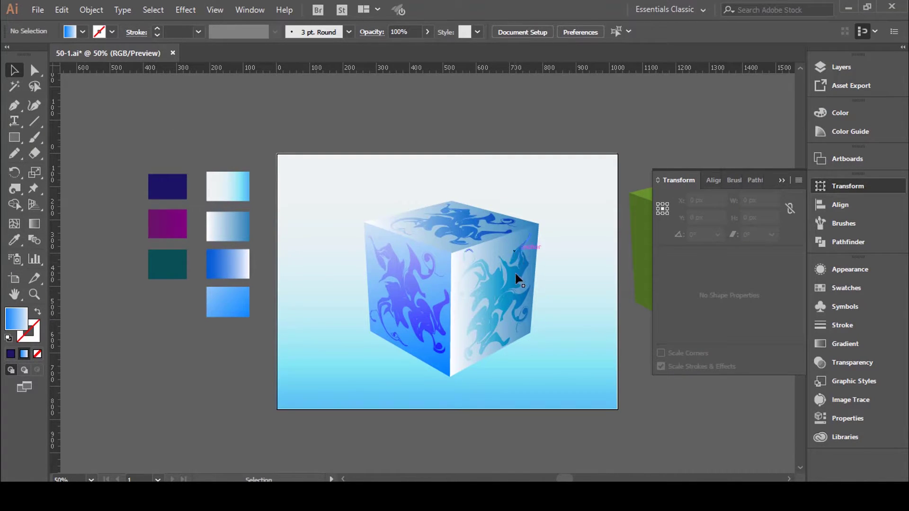
left_click(500, 251)
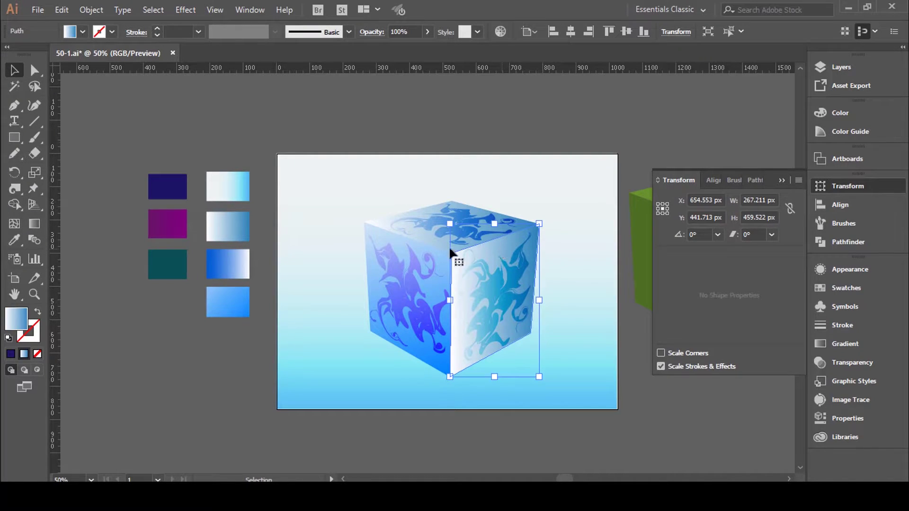
Apply the dark blue gradient swatch to the cube's right face.
left_click(14, 240)
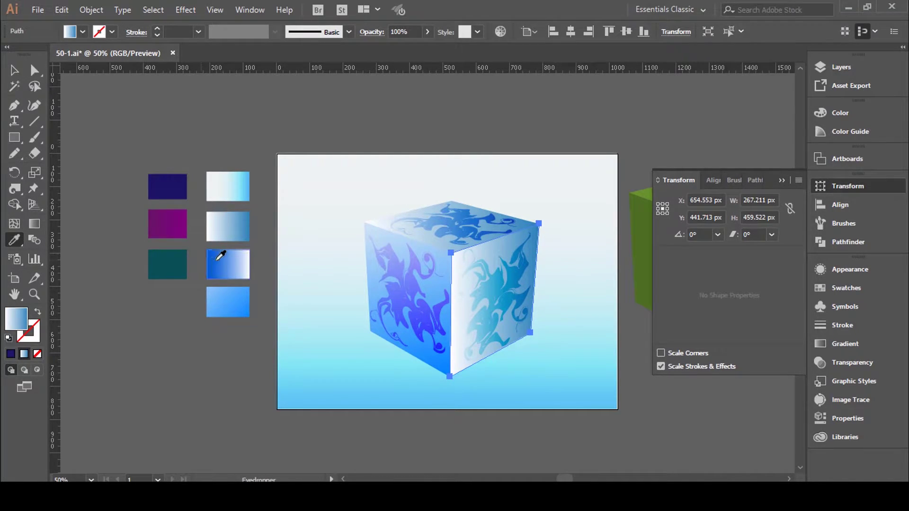
left_click(217, 259)
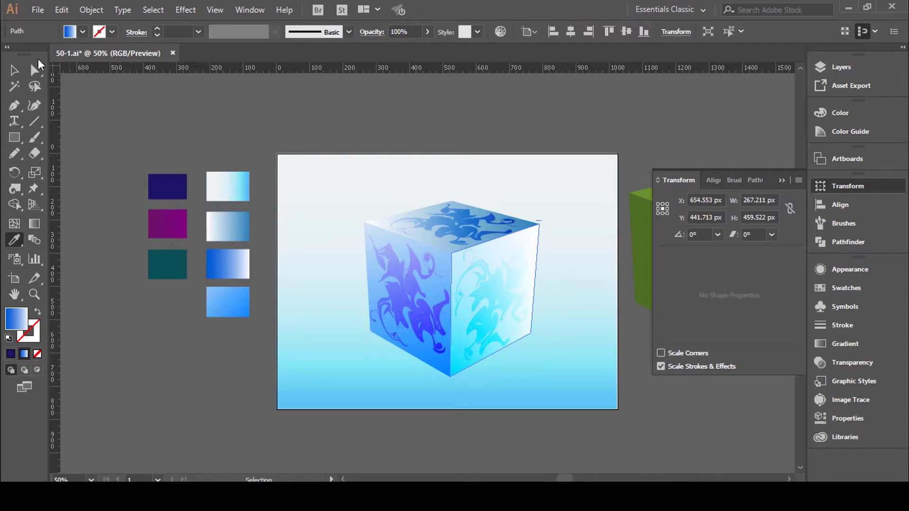
left_click(14, 70)
left_click(350, 98)
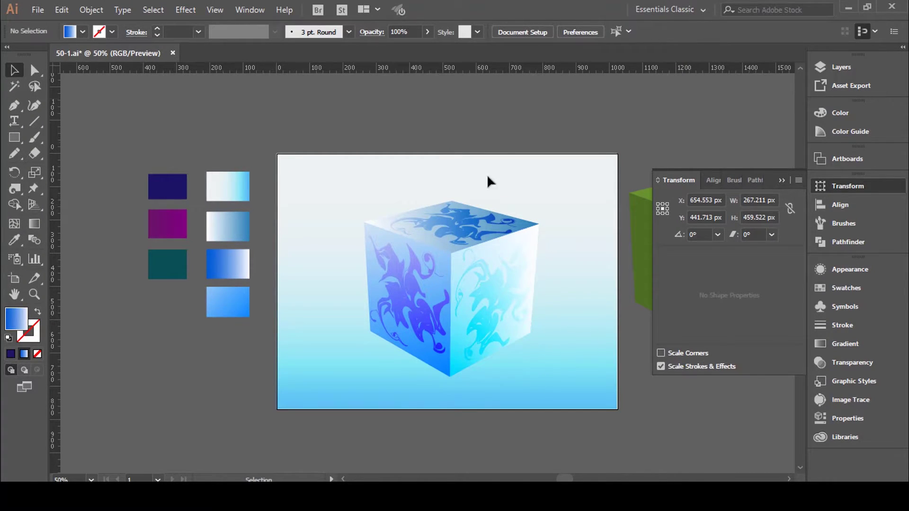
Set the right face's blend mode to Screen.
left_click(468, 284)
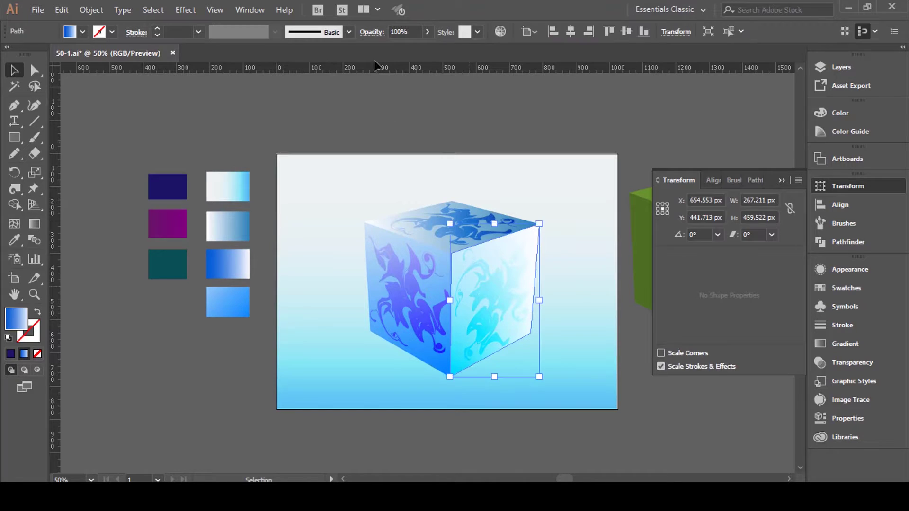
left_click(372, 32)
left_click(274, 54)
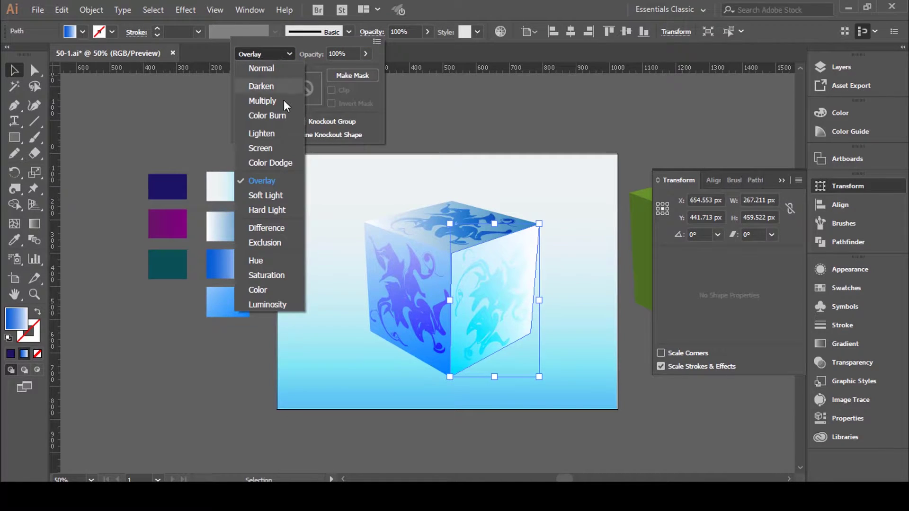
left_click(277, 149)
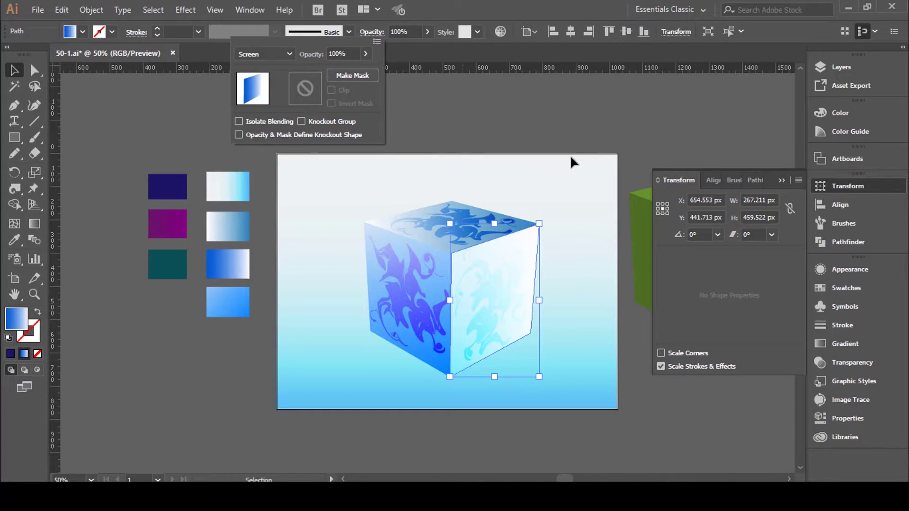
left_click(573, 142)
Check the right face's teal swirl and its transparency settings without changing them.
left_click(529, 255)
left_click(633, 136)
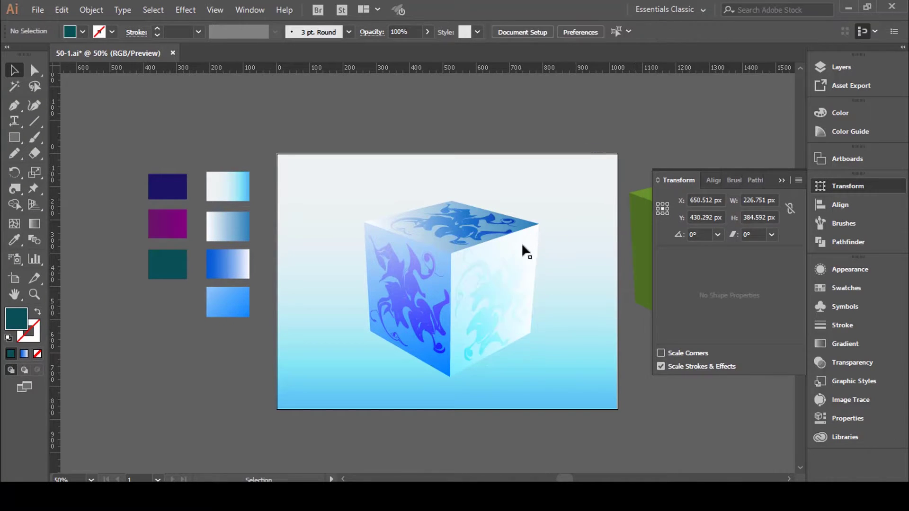
left_click(512, 284)
left_click(366, 32)
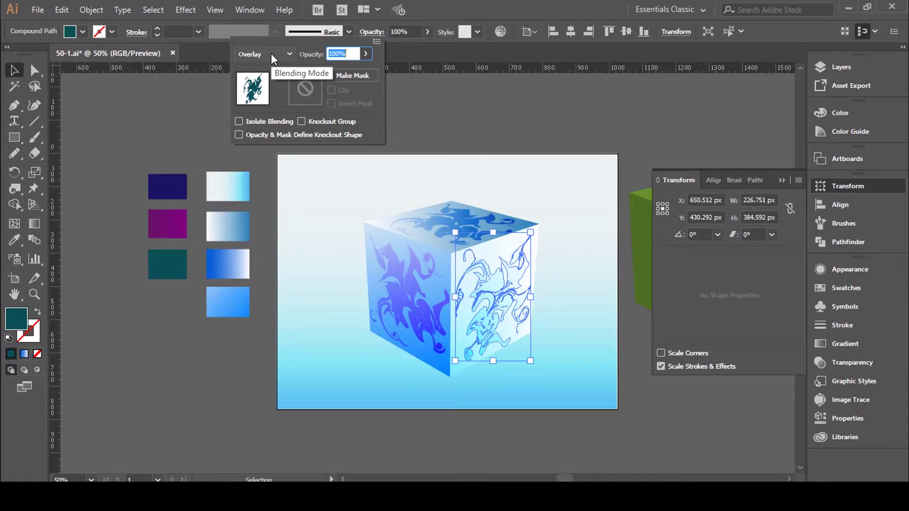
left_click(590, 167)
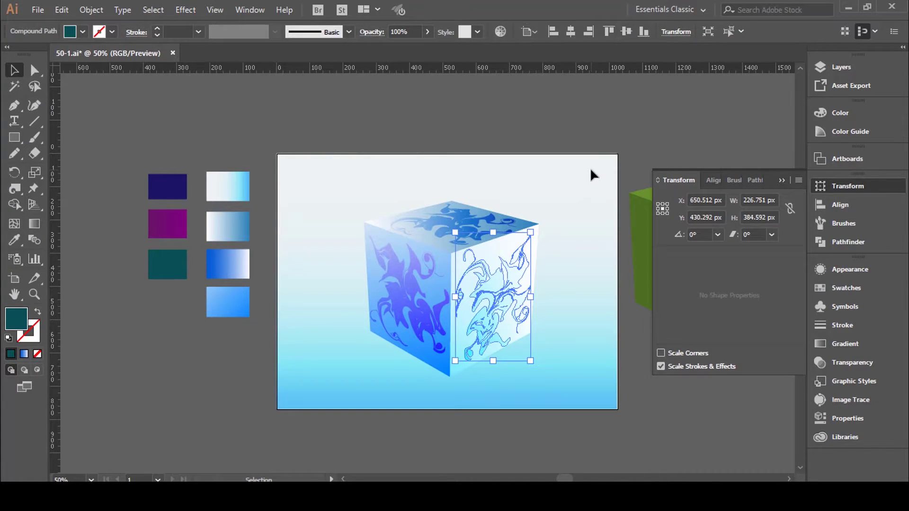
left_click(508, 293)
left_click(551, 203)
left_click(533, 255)
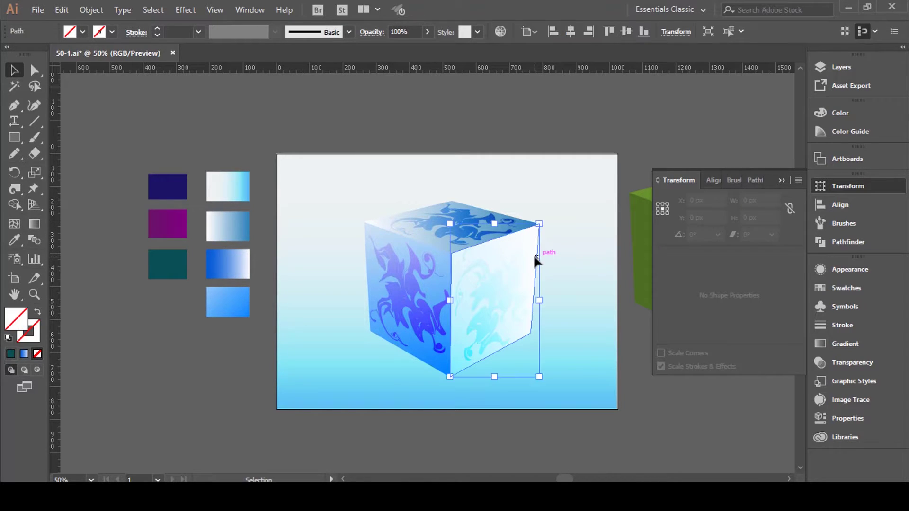
left_click(32, 224)
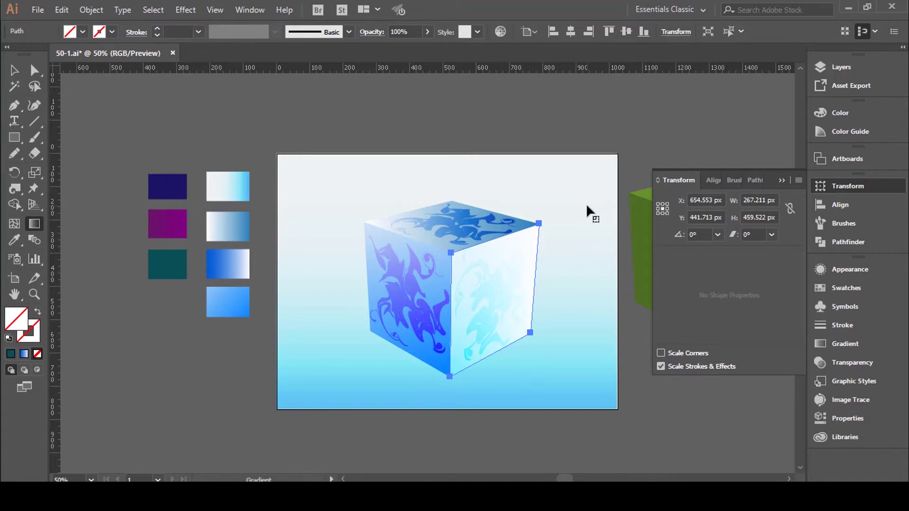
left_click(14, 70)
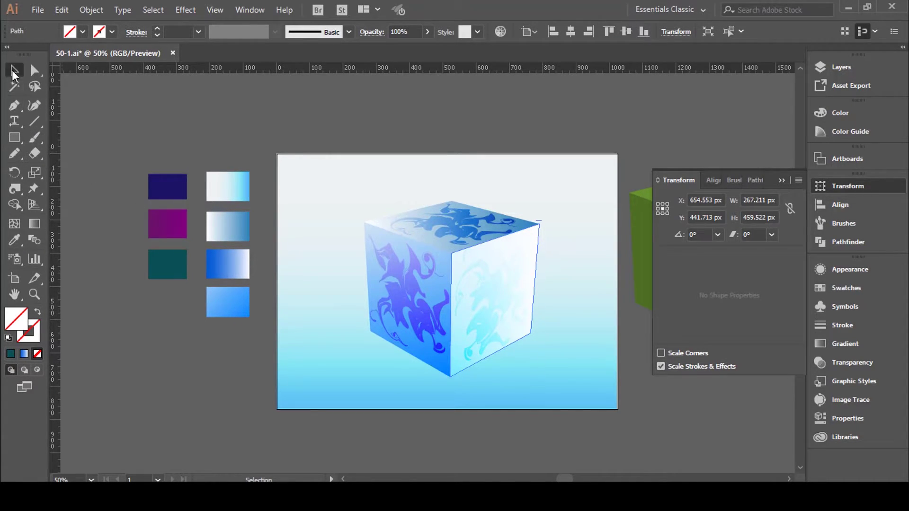
left_click(540, 278)
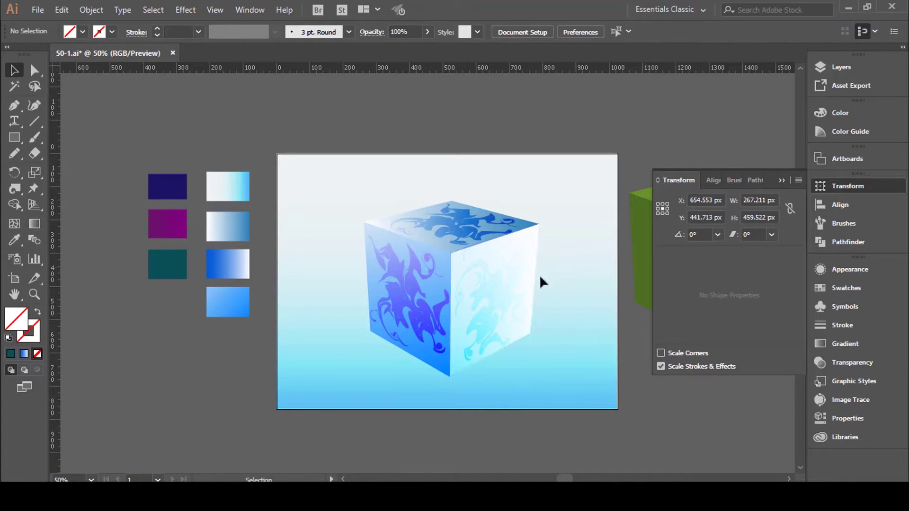
left_click(517, 330)
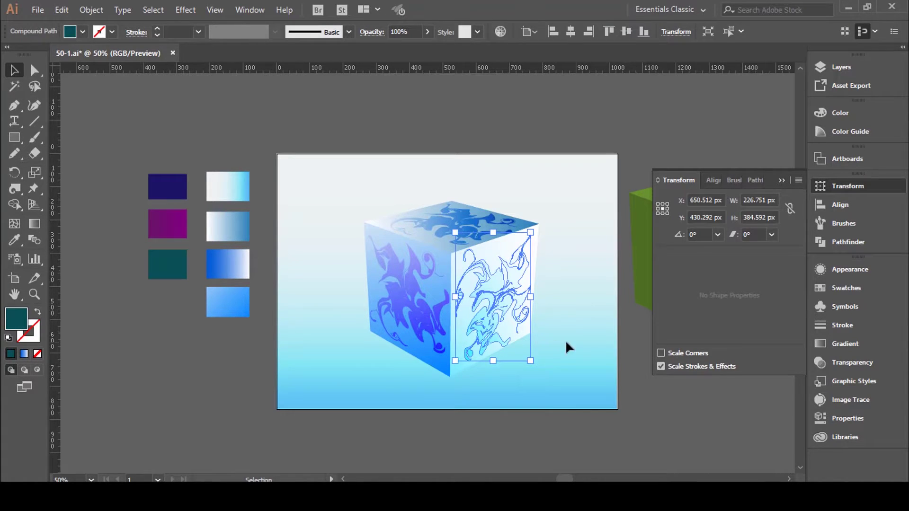
left_click(522, 344)
Re-angle the right face's gradient diagonally, lower left to upper right, then select its swirl.
left_click(525, 332)
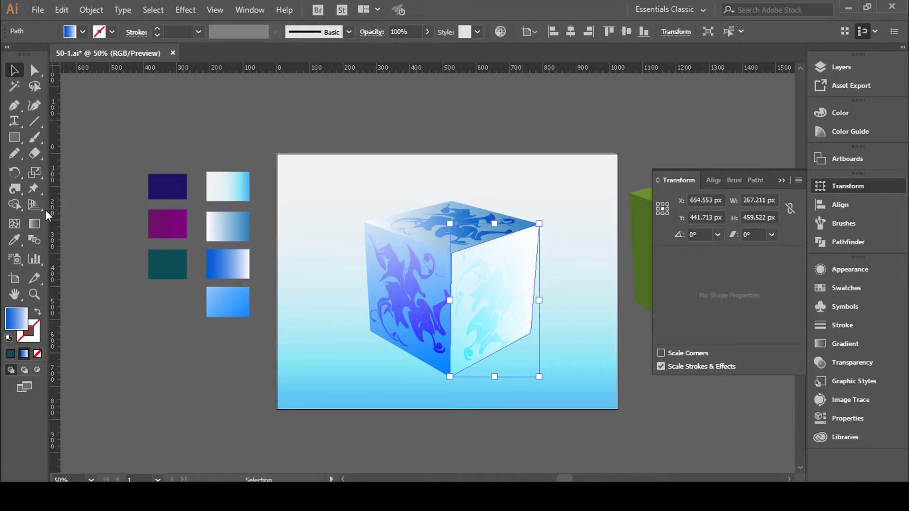
left_click(34, 224)
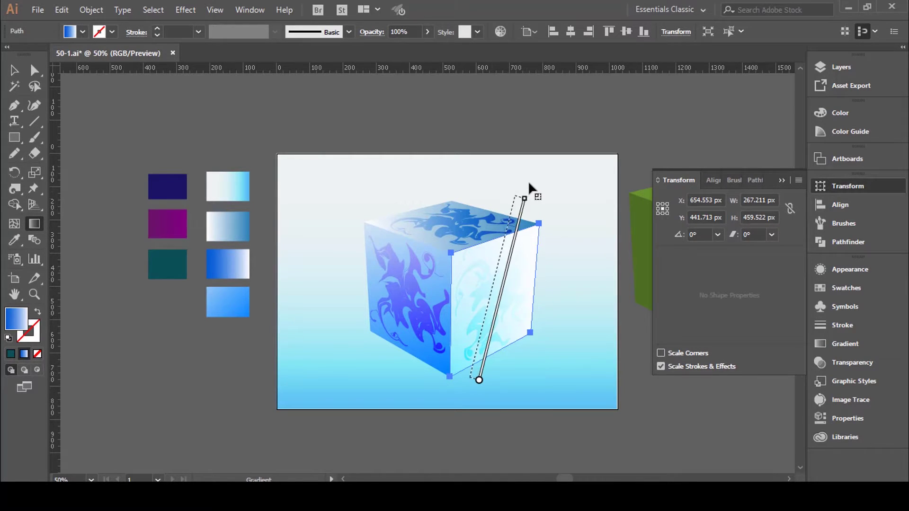
left_click_drag(468, 377, 519, 179)
left_click_drag(446, 209, 552, 399)
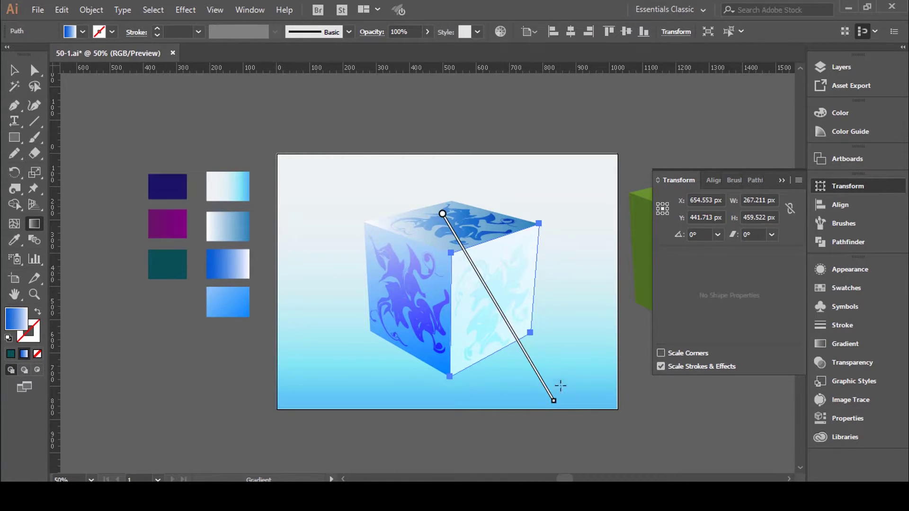
left_click_drag(463, 293, 573, 258)
left_click_drag(355, 339, 577, 274)
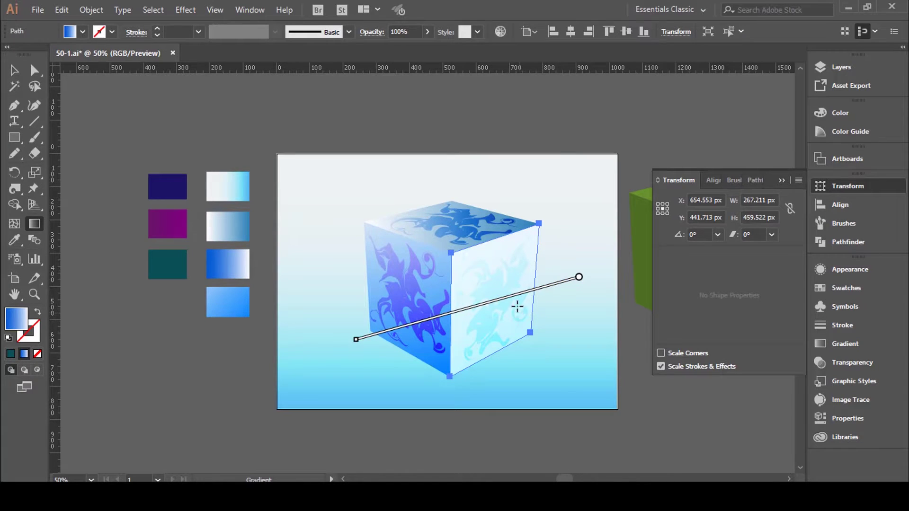
left_click_drag(503, 298, 541, 296)
left_click(14, 70)
left_click(589, 120)
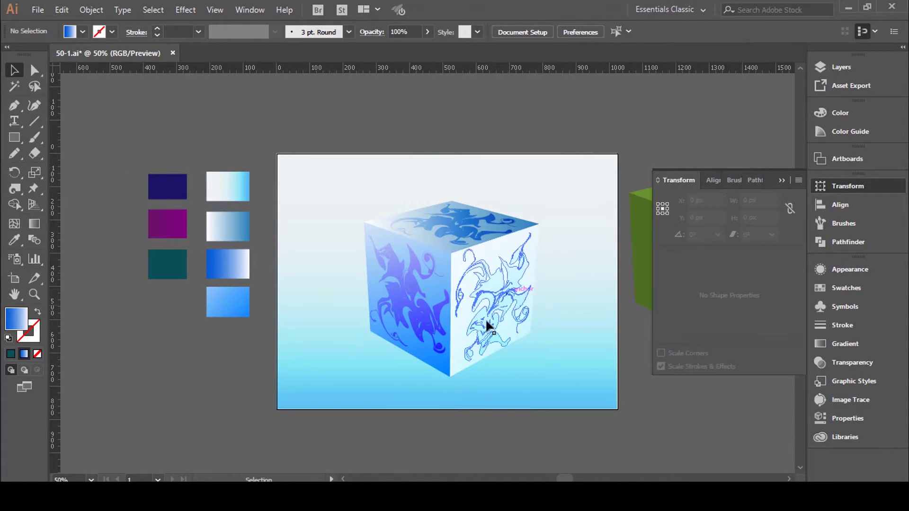
left_click(465, 337)
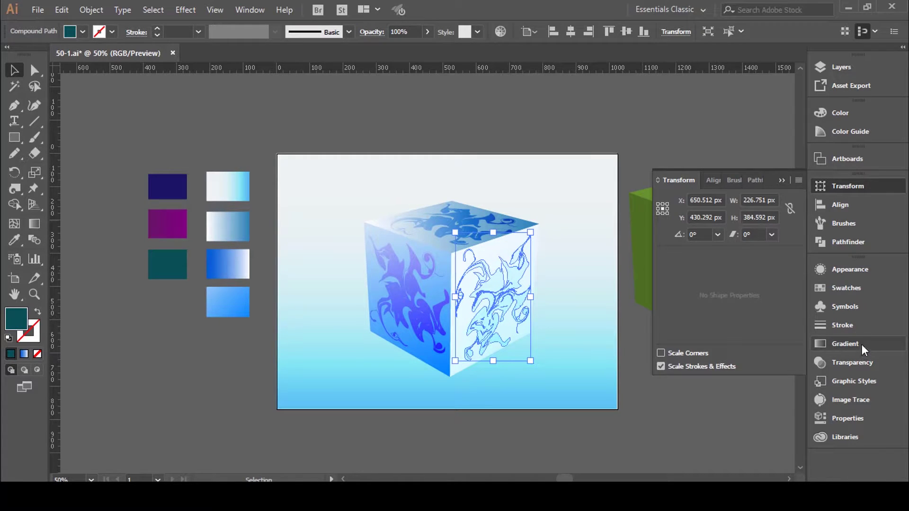
Fade the right face's gradient end stop to 0% opacity and reverse the gradient.
left_click(844, 343)
left_click(614, 313)
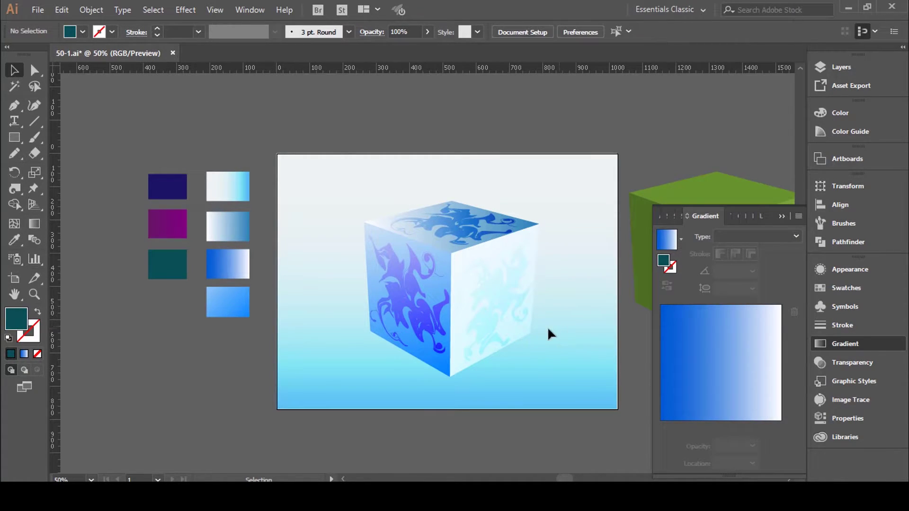
left_click(524, 329)
left_click(780, 427)
left_click(752, 446)
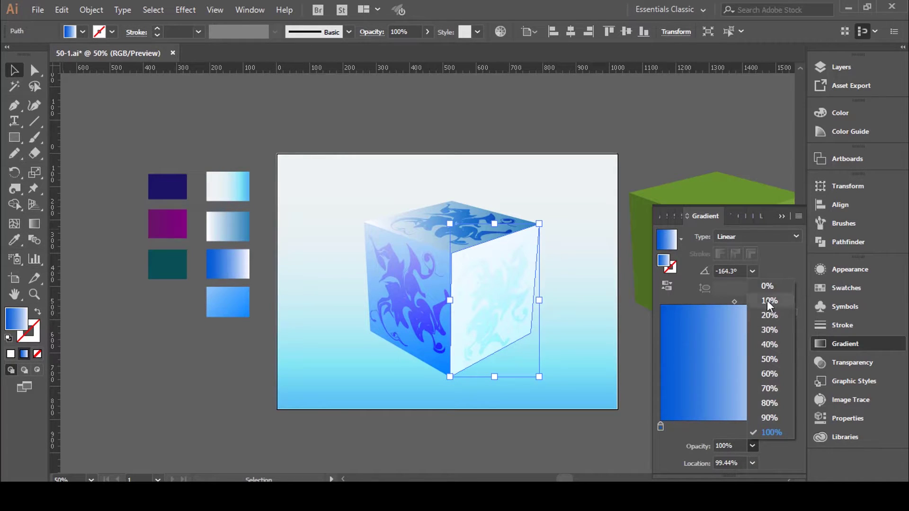
left_click(767, 286)
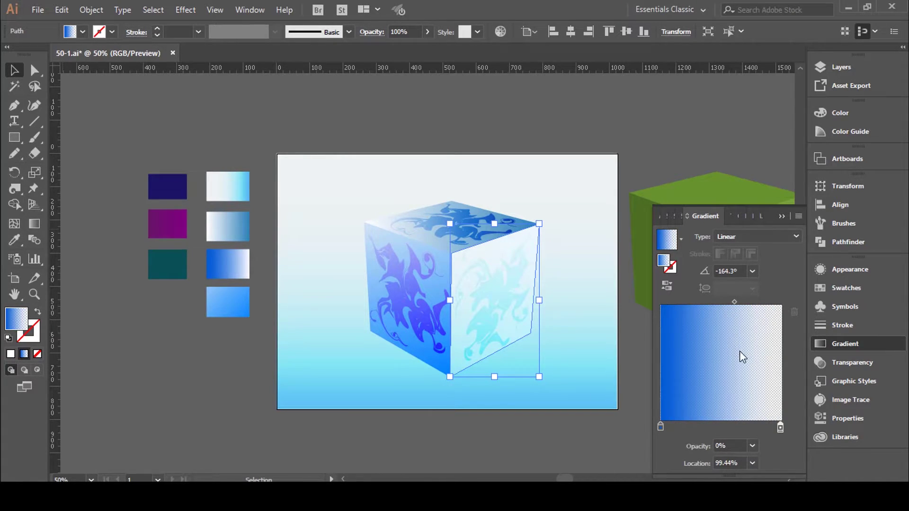
left_click(668, 285)
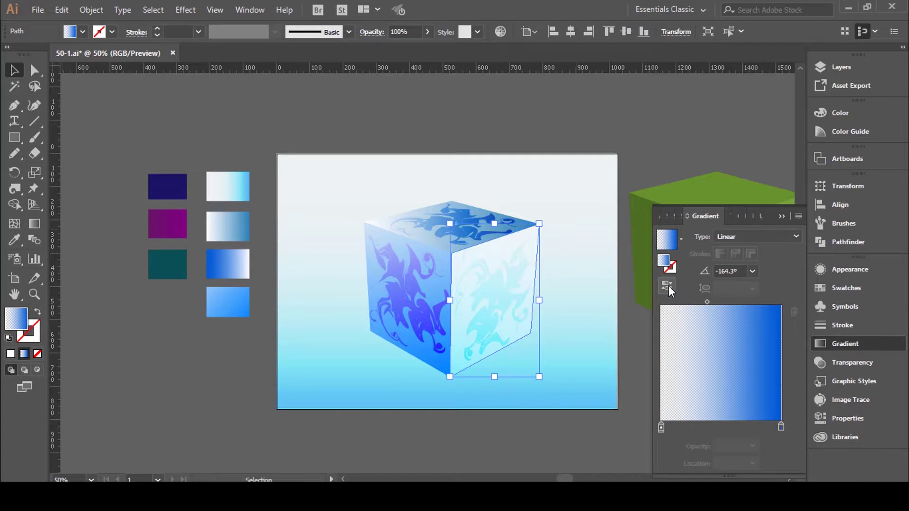
left_click(595, 286)
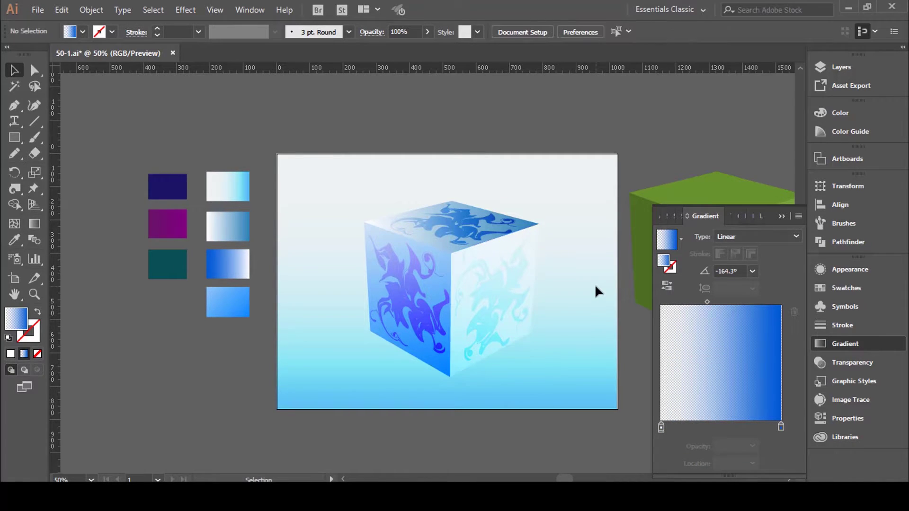
Lower the right face's opacity to 55% in the Transparency settings.
left_click(460, 263)
left_click(383, 37)
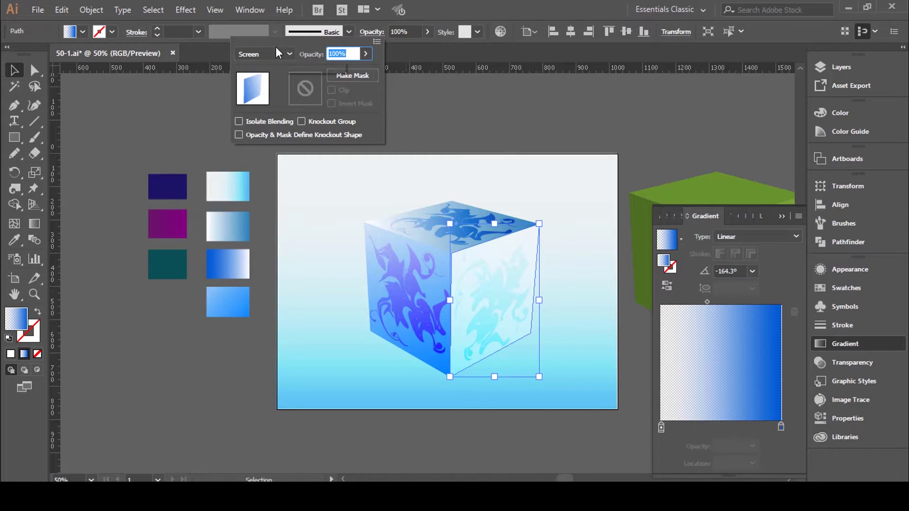
left_click(366, 54)
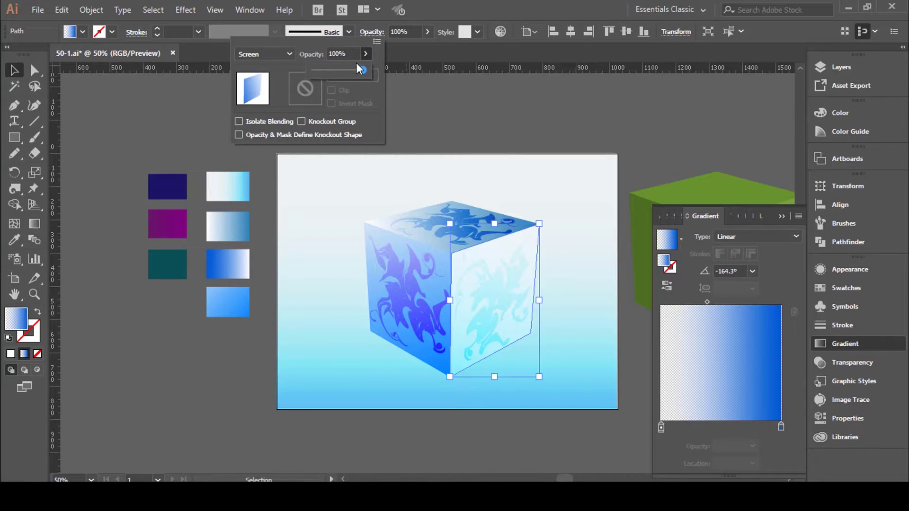
left_click_drag(351, 72, 347, 75)
left_click(594, 180)
left_click(595, 180)
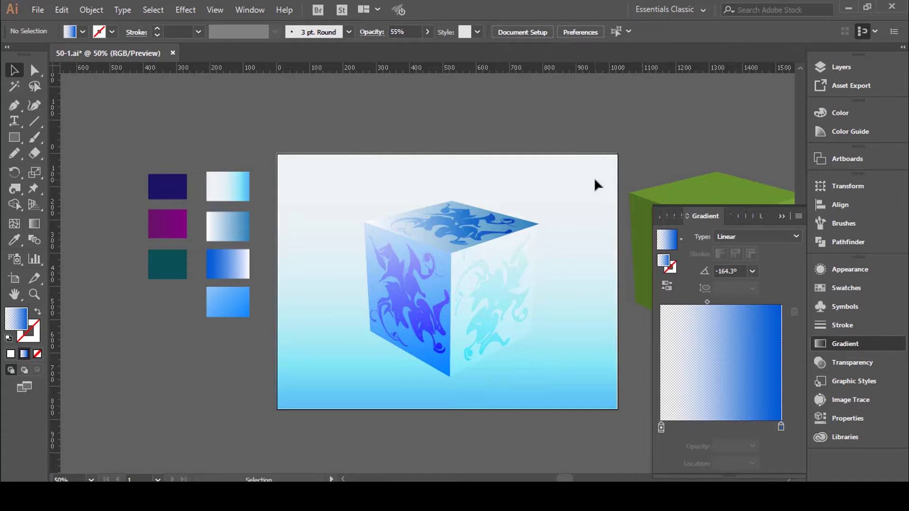
Set the left face gradient's right stop to 0% opacity so it fades out.
left_click(414, 352)
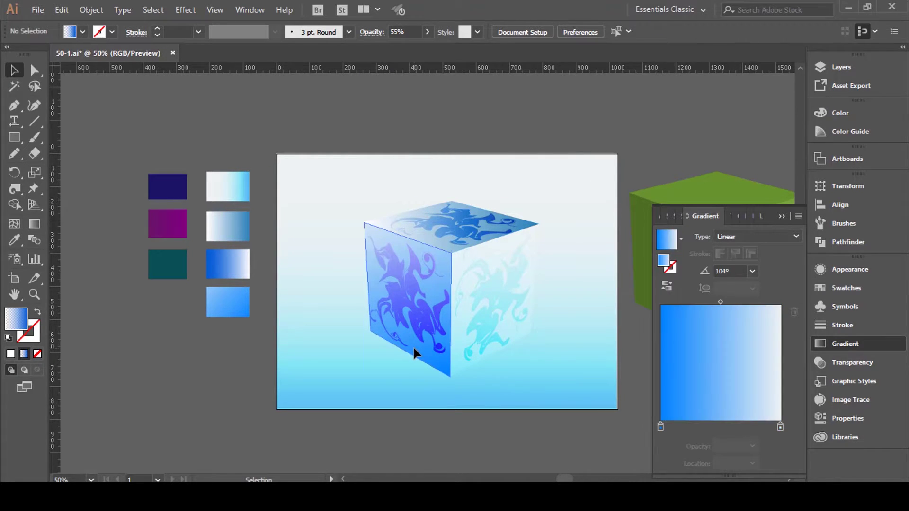
left_click(779, 427)
left_click(752, 445)
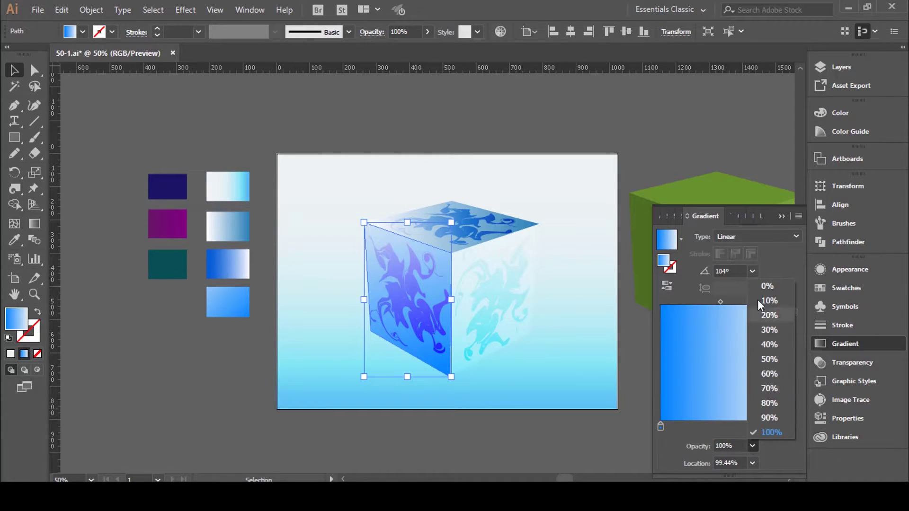
left_click(764, 286)
left_click(602, 261)
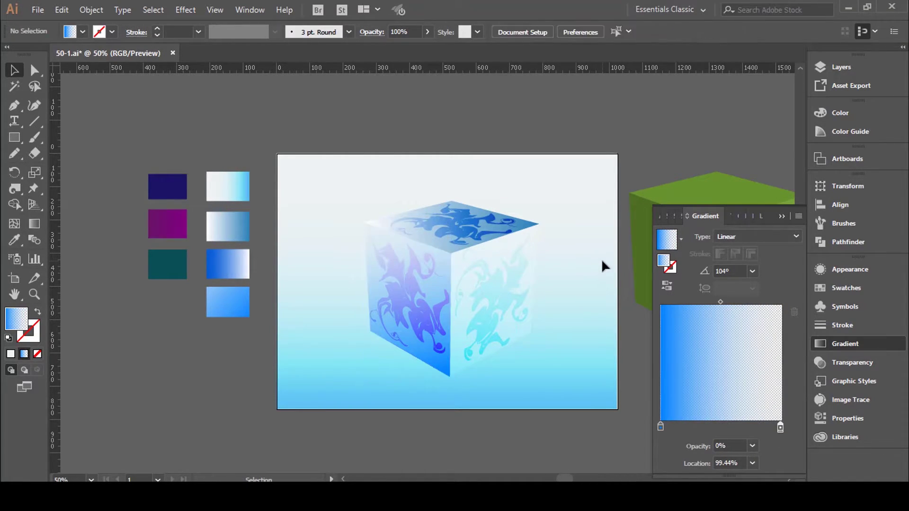
left_click(441, 238)
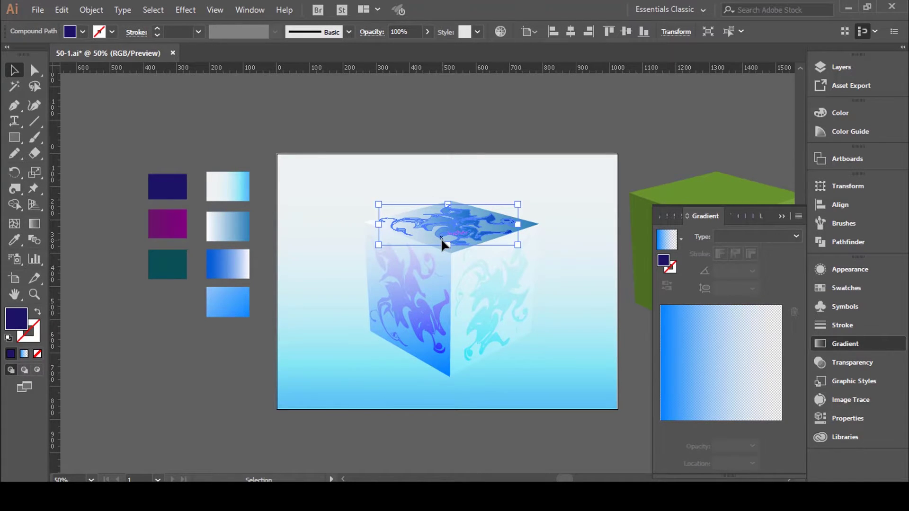
Eyedropper the white-to-dark-blue sample gradient onto the cube's top face.
left_click(568, 189)
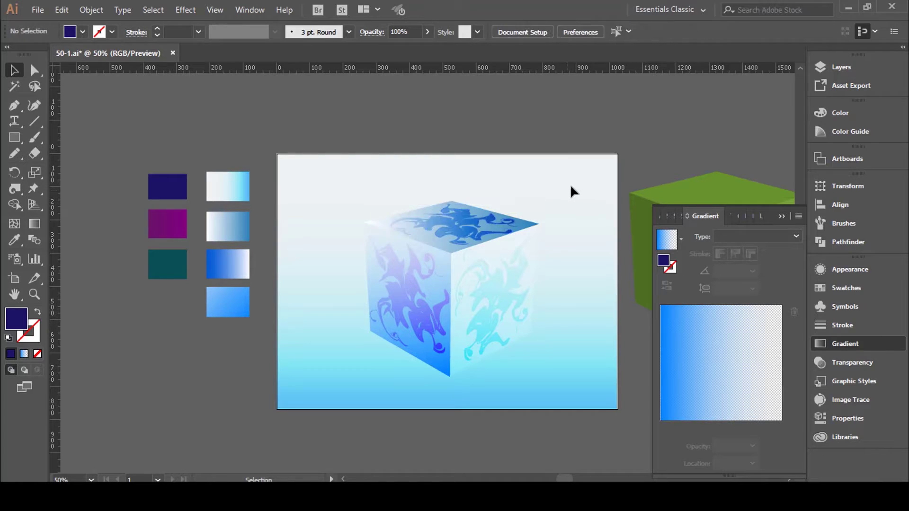
left_click(439, 246)
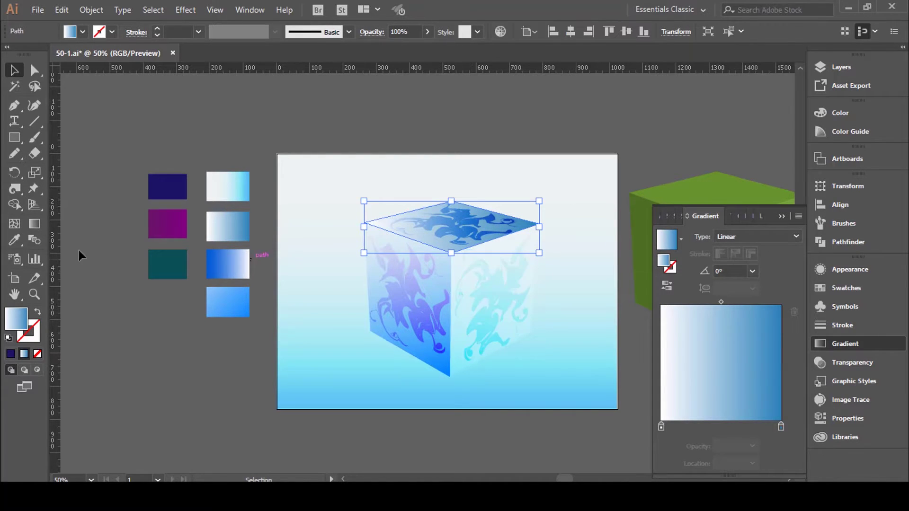
left_click(15, 240)
left_click(232, 233)
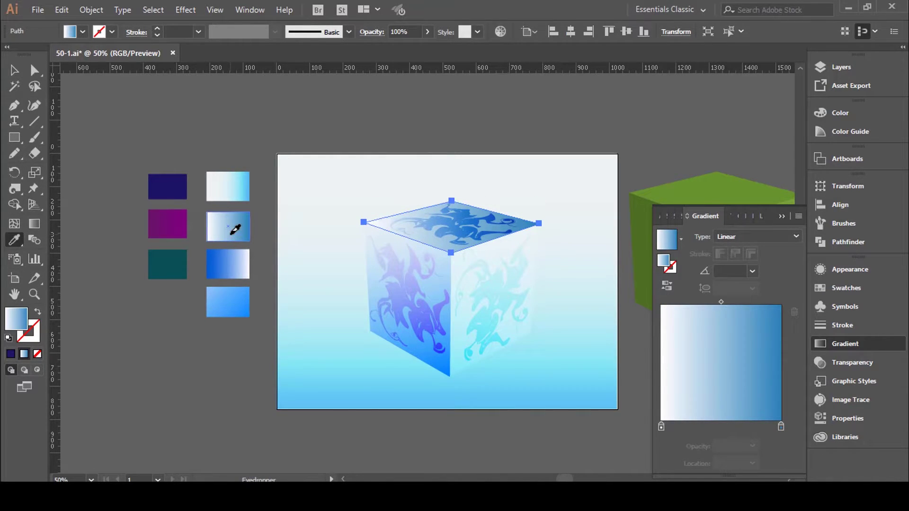
left_click(239, 296)
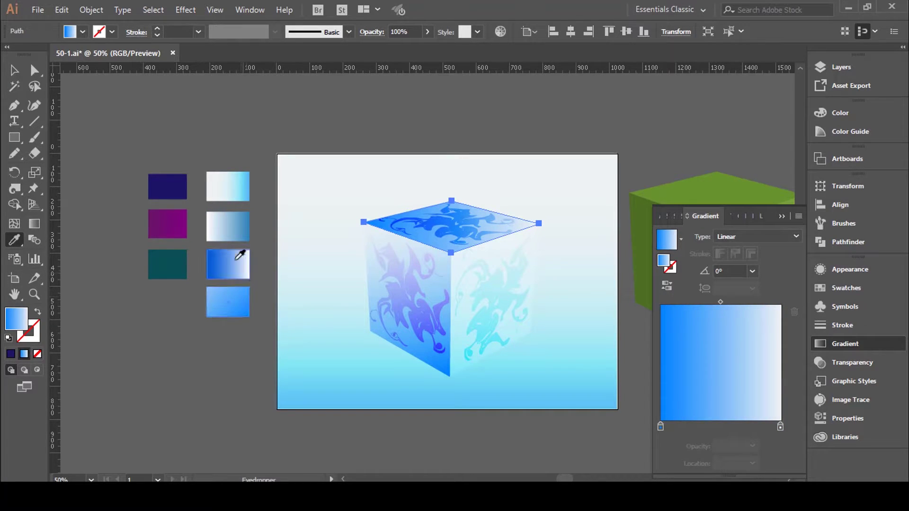
left_click(232, 234)
left_click(15, 71)
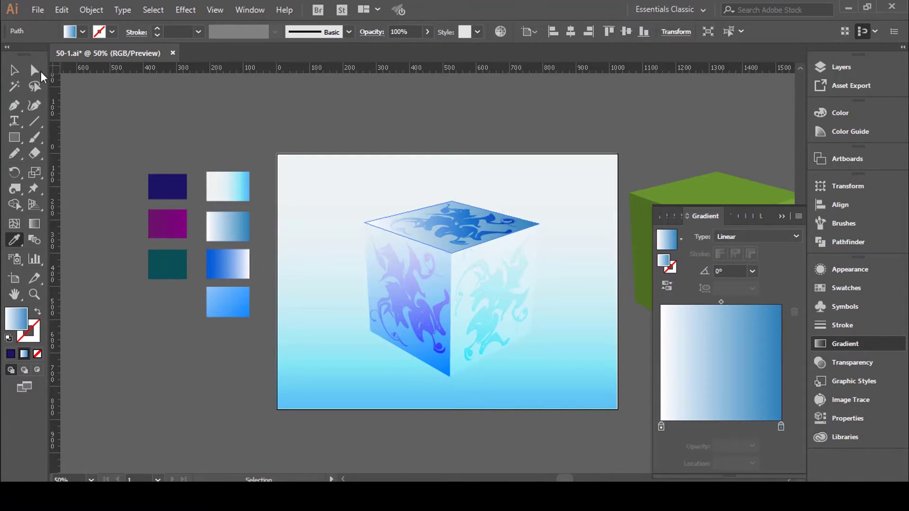
left_click(138, 99)
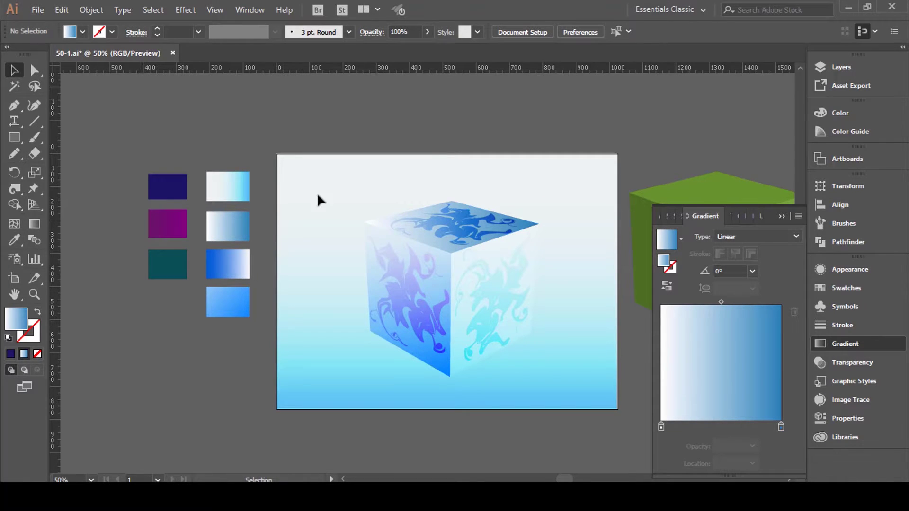
Set the top face's blending mode to Overlay.
left_click(428, 240)
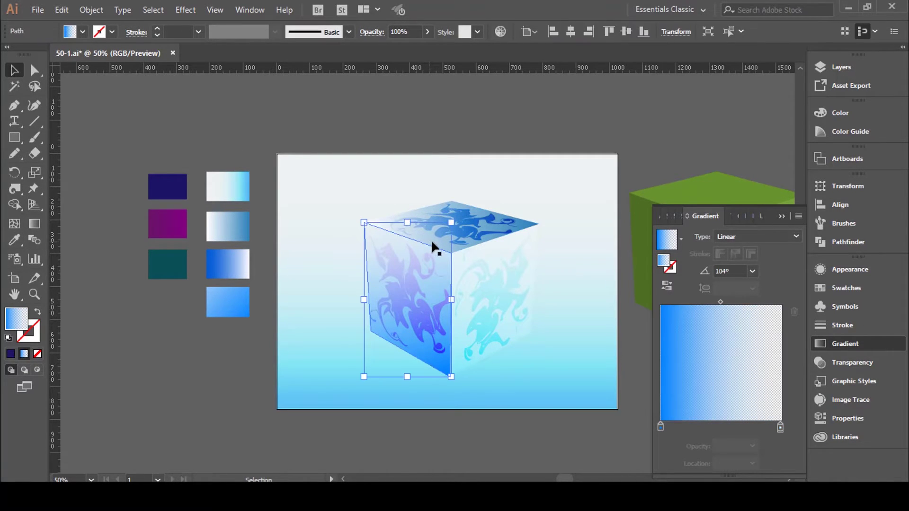
left_click(436, 238)
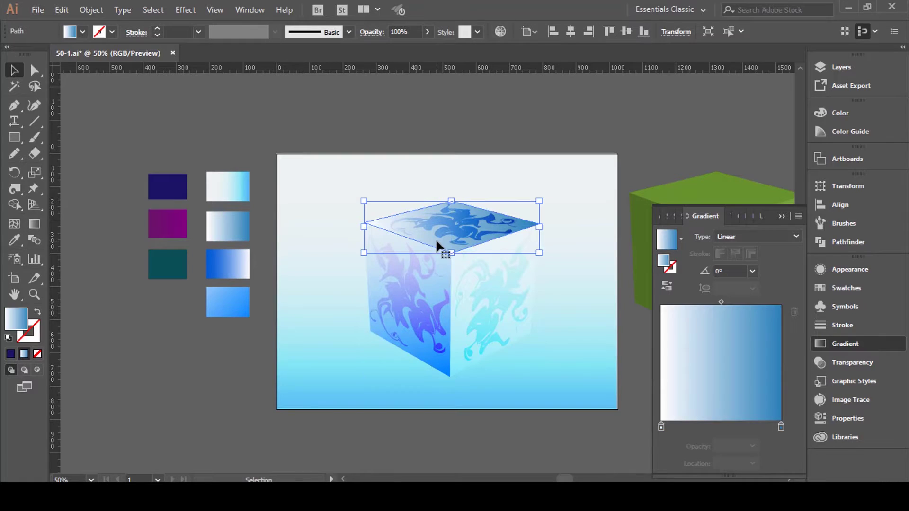
left_click(365, 30)
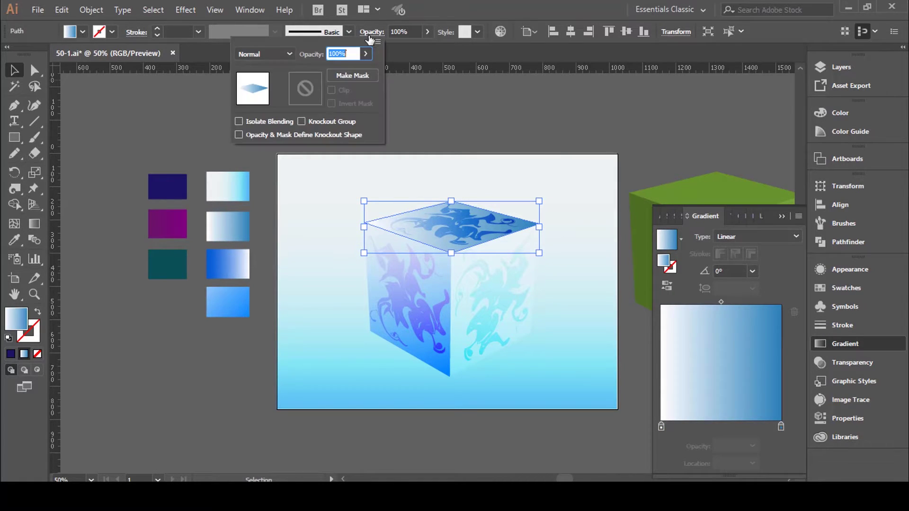
left_click(272, 54)
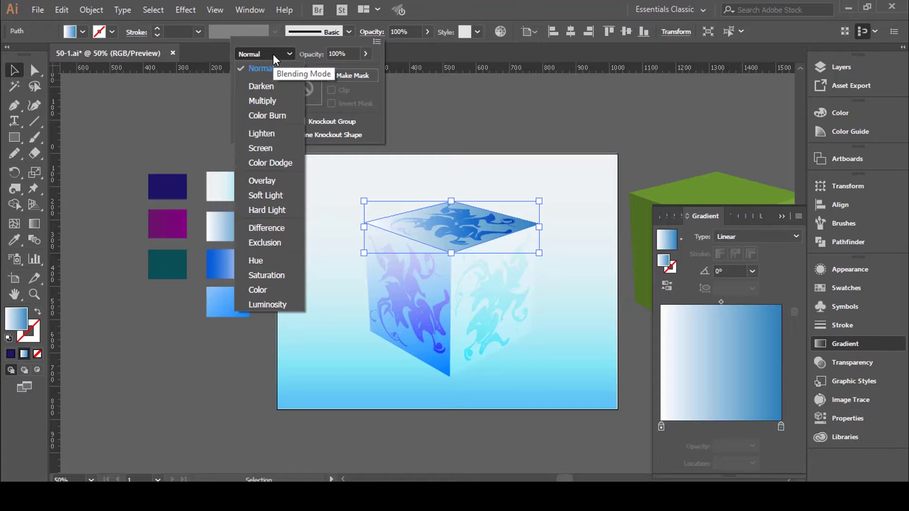
left_click(282, 181)
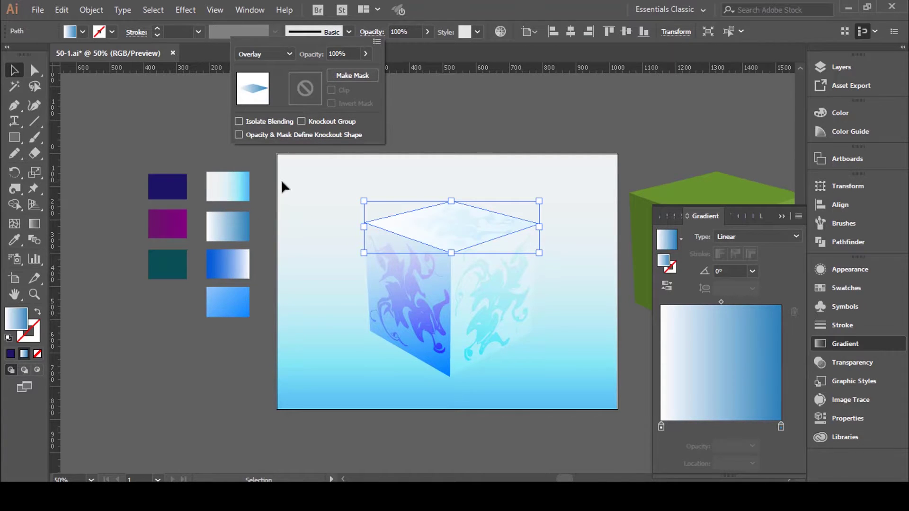
left_click(552, 135)
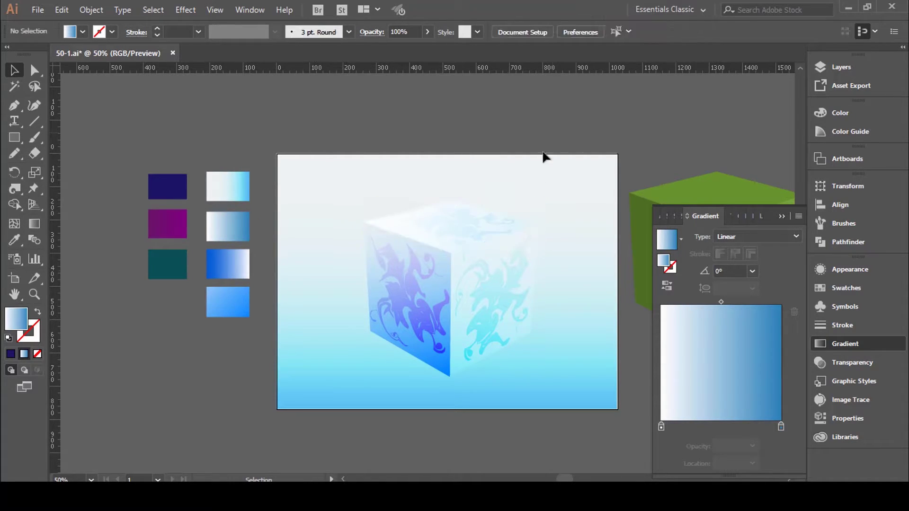
left_click(468, 220)
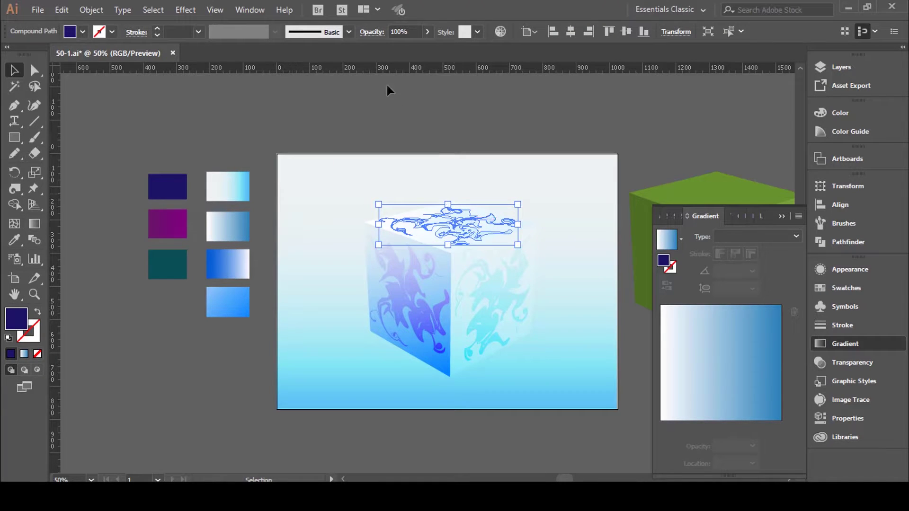
Set the top swirl pattern's blending mode to Color Burn.
left_click(372, 32)
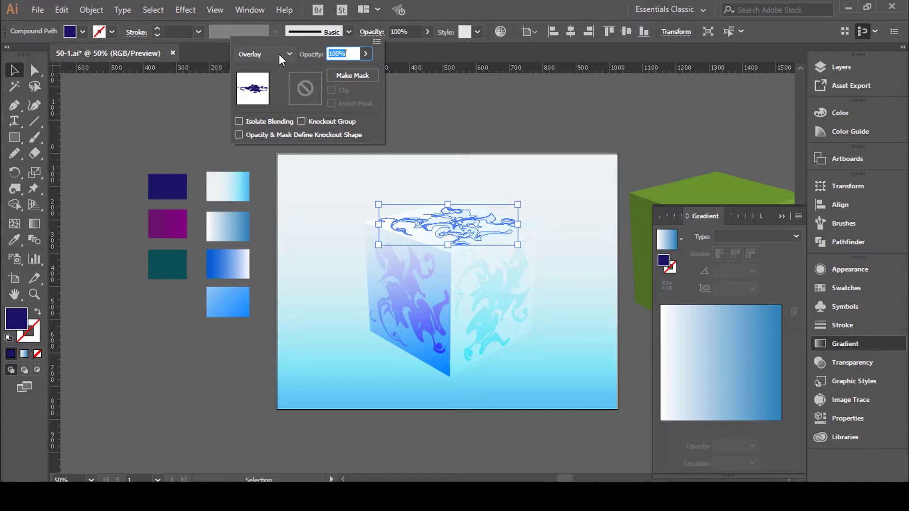
scroll(279, 54, "down", 1)
scroll(279, 54, "down", 1)
scroll(279, 53, "down", 1)
scroll(279, 54, "down", 1)
scroll(279, 54, "down", 1)
left_click(280, 54)
left_click(282, 96)
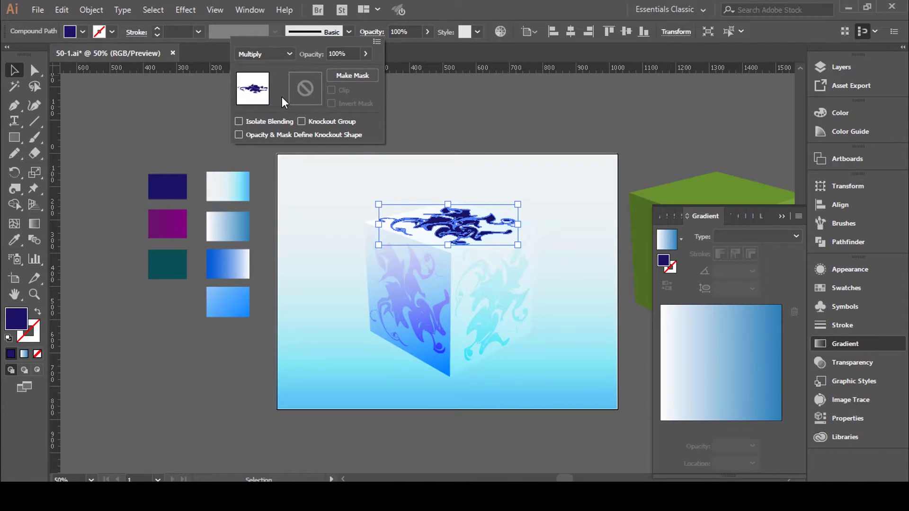
scroll(277, 53, "up", 1)
scroll(276, 53, "up", 1)
scroll(277, 53, "down", 3)
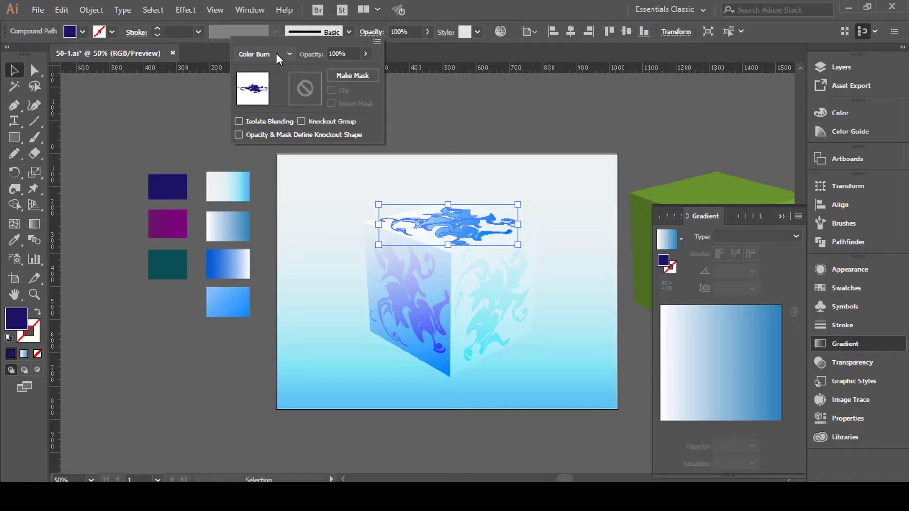
Lower the swirl pattern's opacity to 54%.
left_click(427, 32)
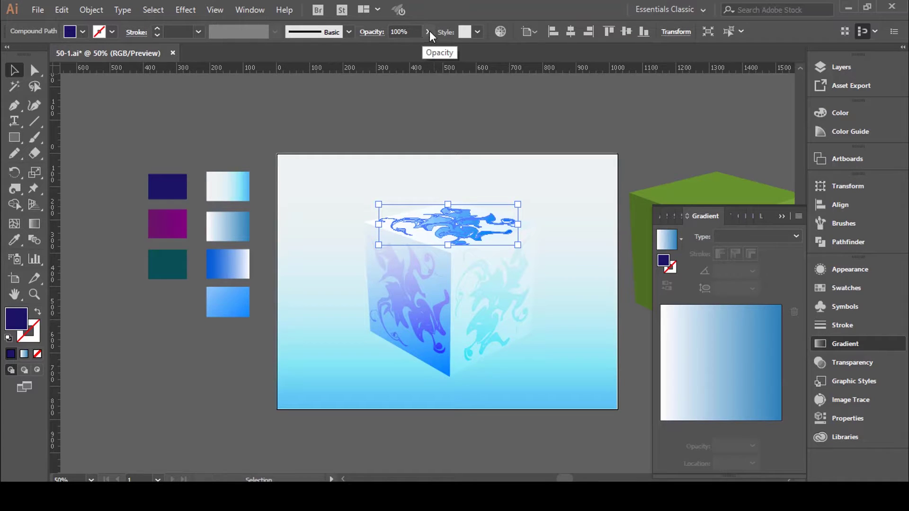
left_click_drag(428, 31, 402, 44)
left_click(504, 119)
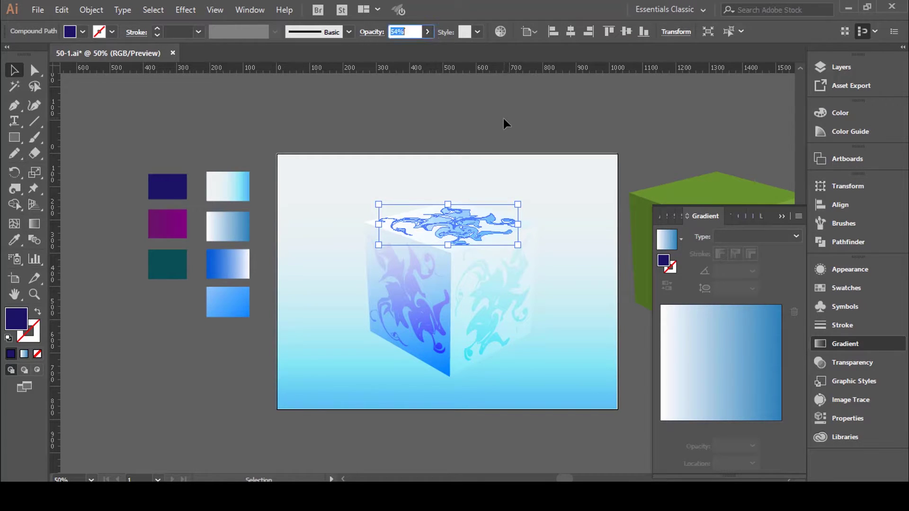
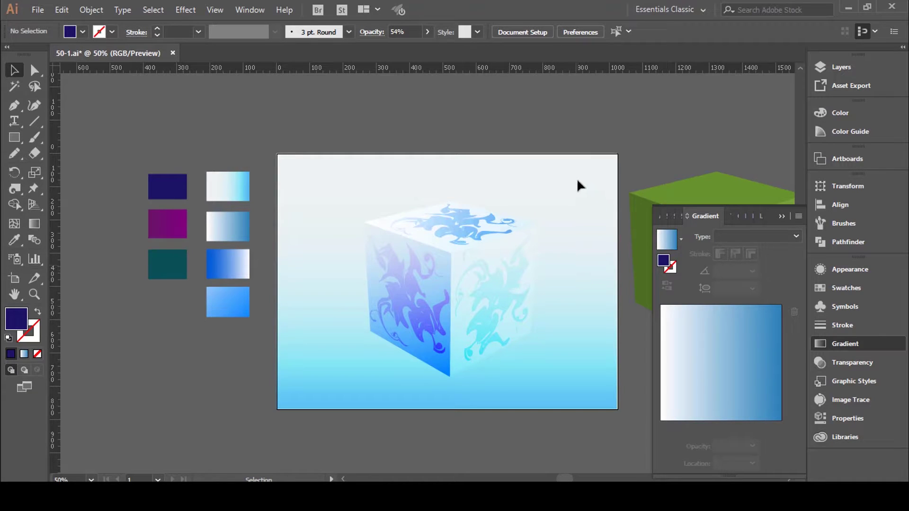
Group the swirl-patterned cube's parts and move the group off to the right.
left_click_drag(577, 177, 329, 410)
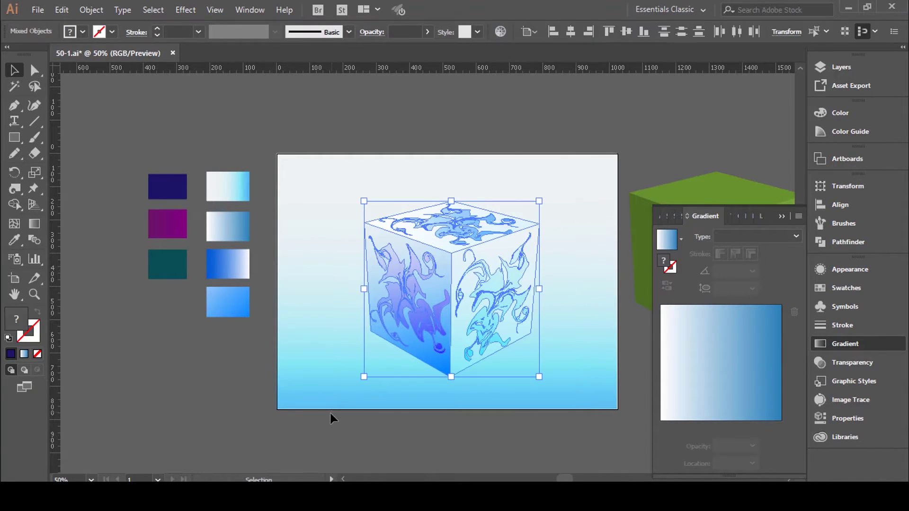
left_click(97, 11)
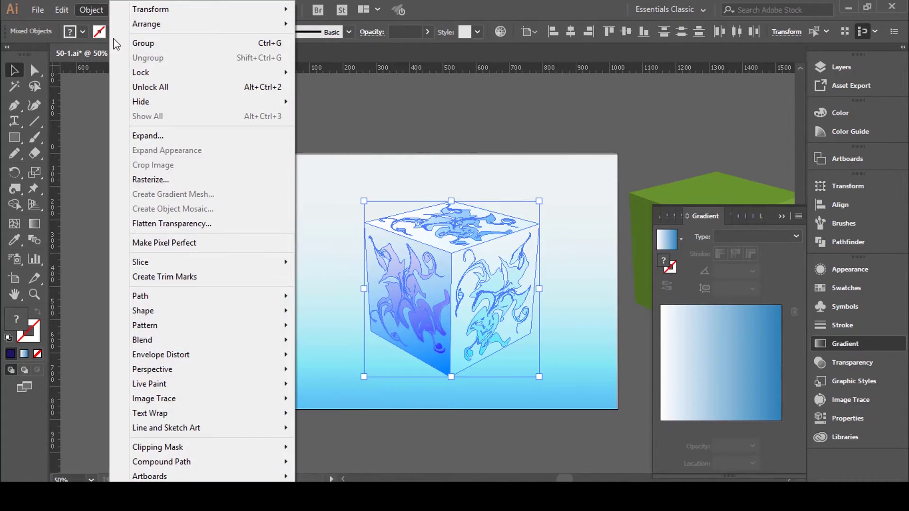
left_click(113, 39)
left_click(488, 122)
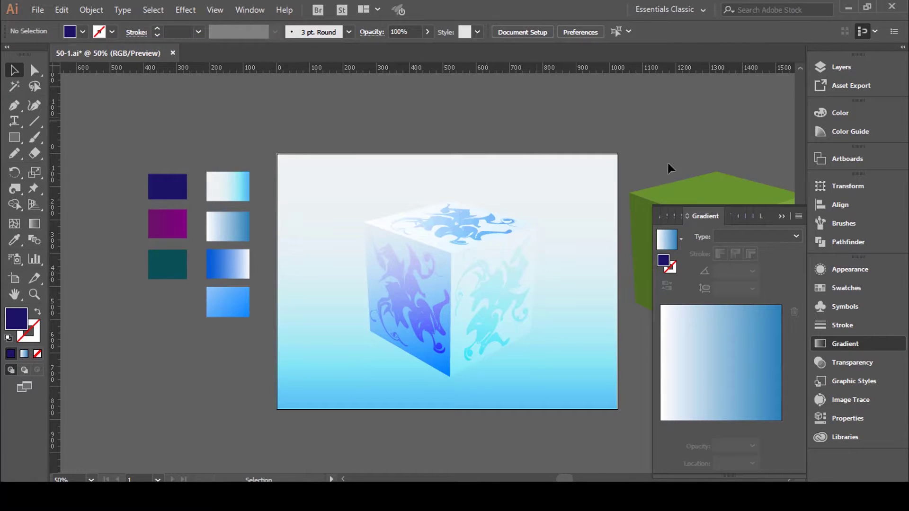
left_click_drag(408, 275, 554, 270)
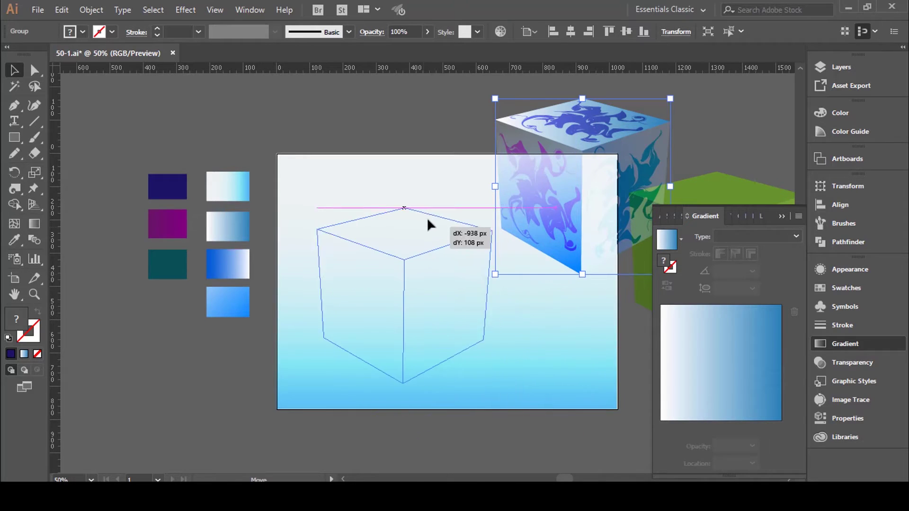
Move the green cube onto the artboard, bring it to front and centre it horizontally.
left_click_drag(554, 267, 452, 211)
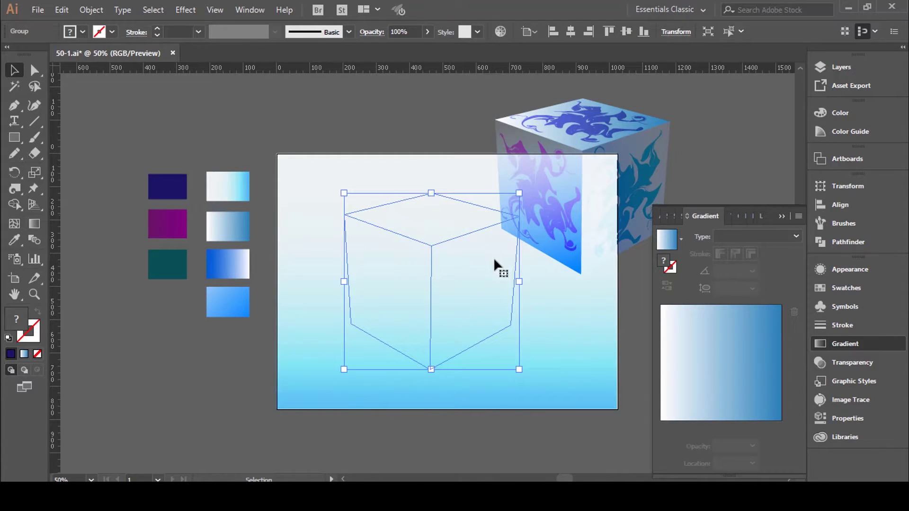
right_click(395, 233)
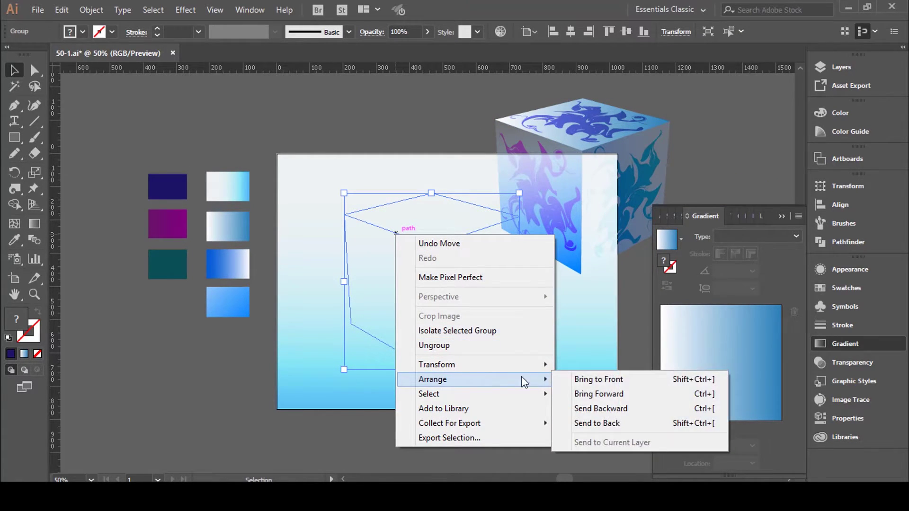
left_click(592, 379)
left_click(576, 31)
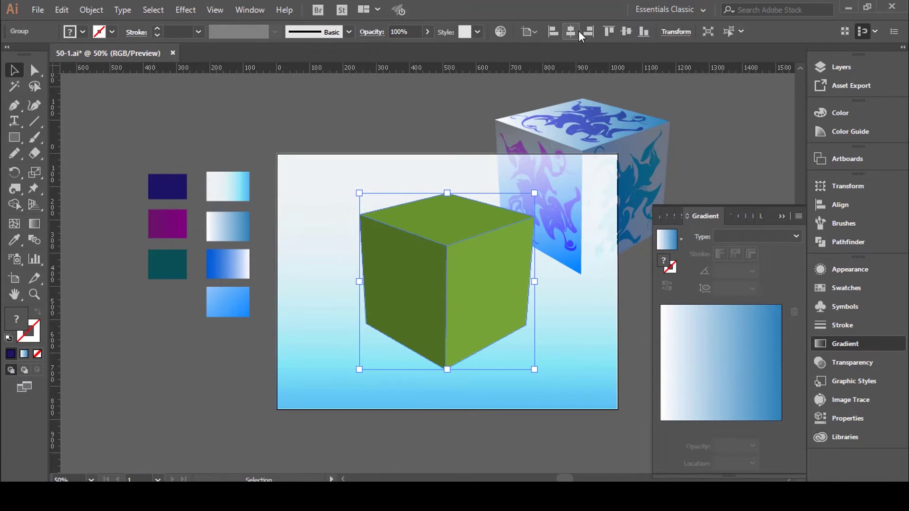
left_click(716, 143)
Shift the patterned cube further right and enlarge the green cube to about 616 × 620 px.
left_click_drag(572, 128, 633, 124)
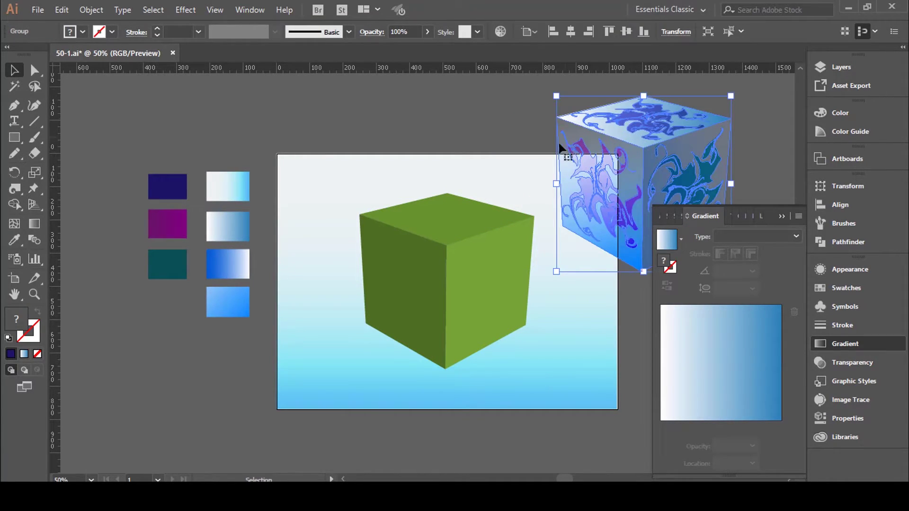
left_click(498, 122)
left_click(470, 243)
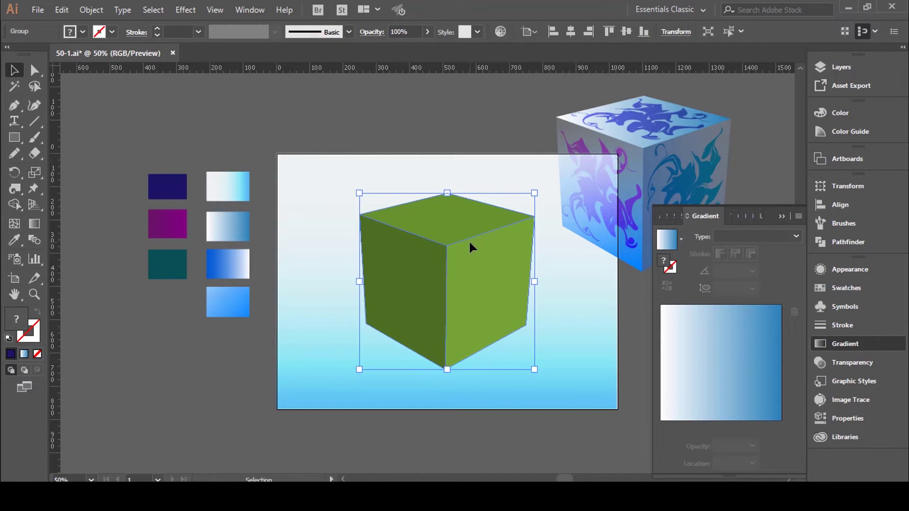
key("ctrl+plus")
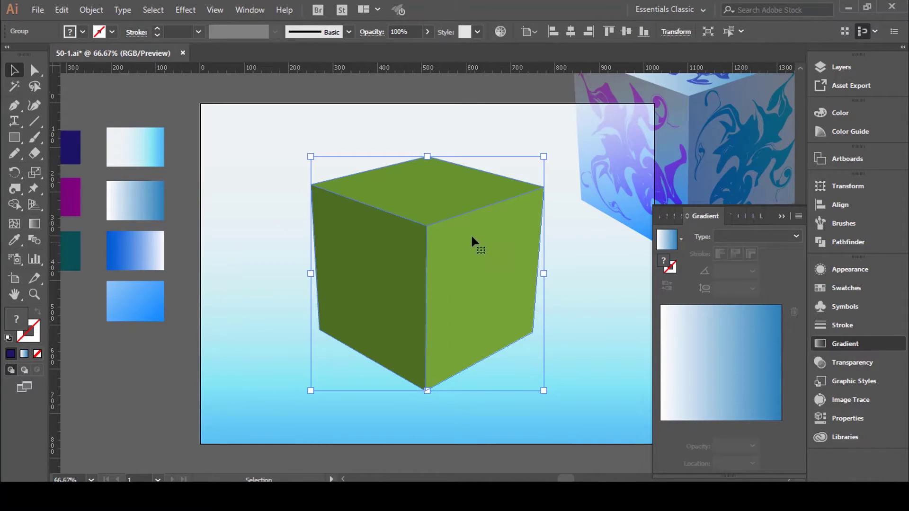
left_click_drag(543, 156, 563, 136)
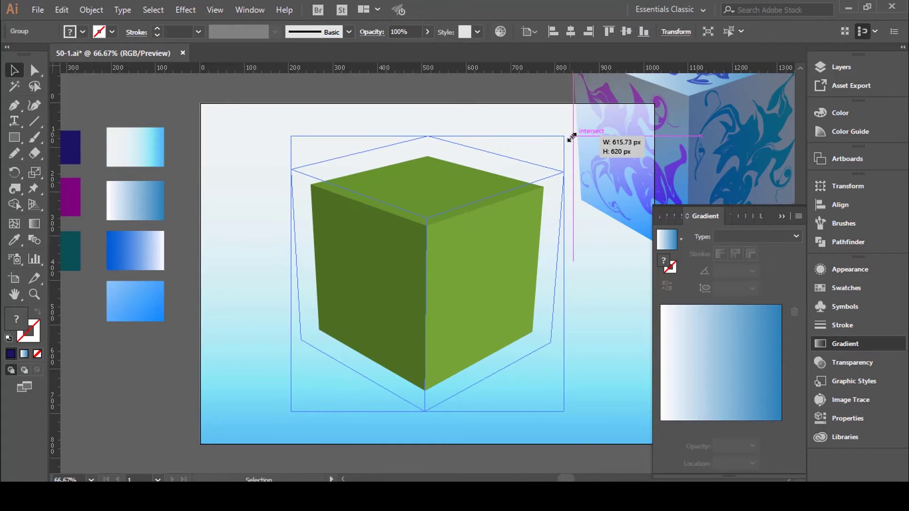
left_click(345, 113)
left_click(362, 193)
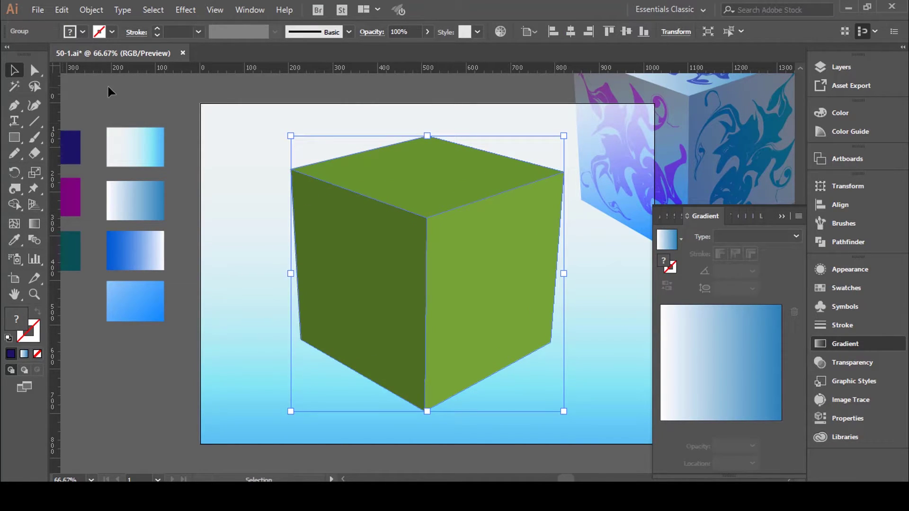
Apply the second swatch's blue-white gradient to the large cube with the Eyedropper.
left_click(14, 241)
left_click(152, 192)
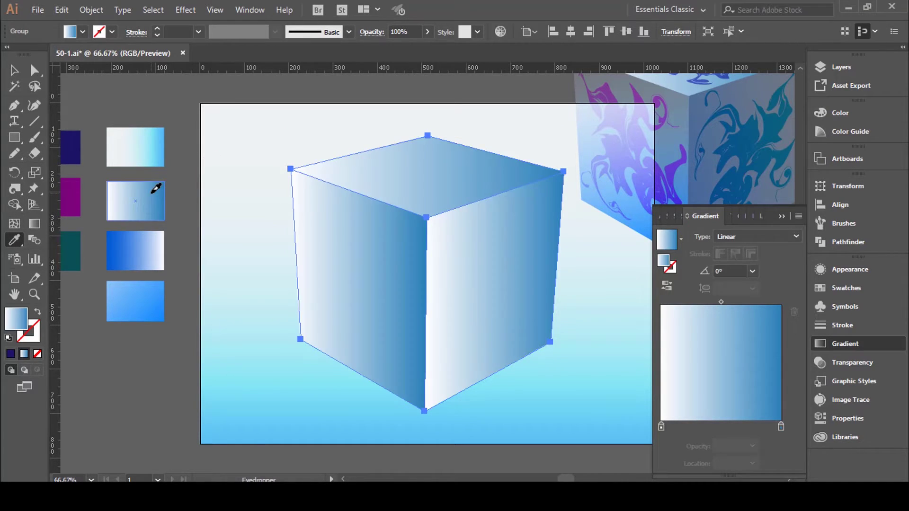
key("ctrl+shift+a")
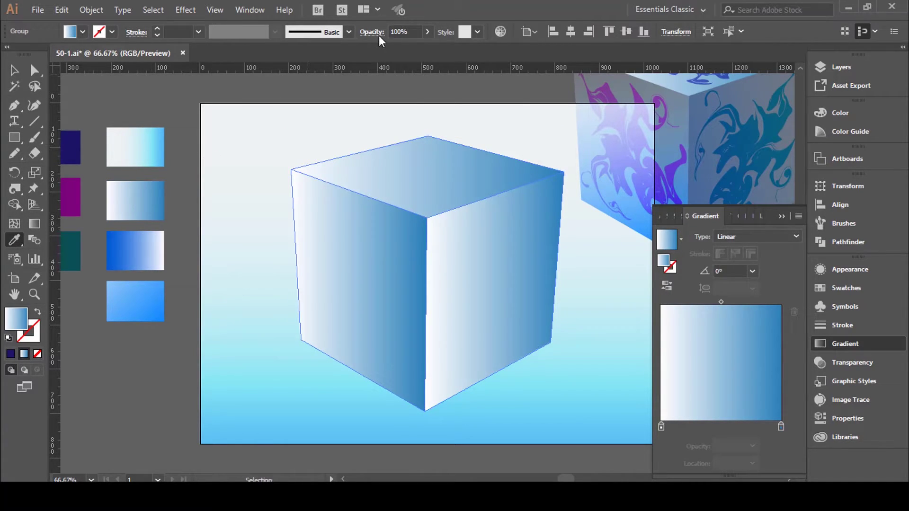
Set the cube to Multiply blend at 58% opacity, then drag the patterned cube over it.
left_click(377, 33)
left_click(255, 54)
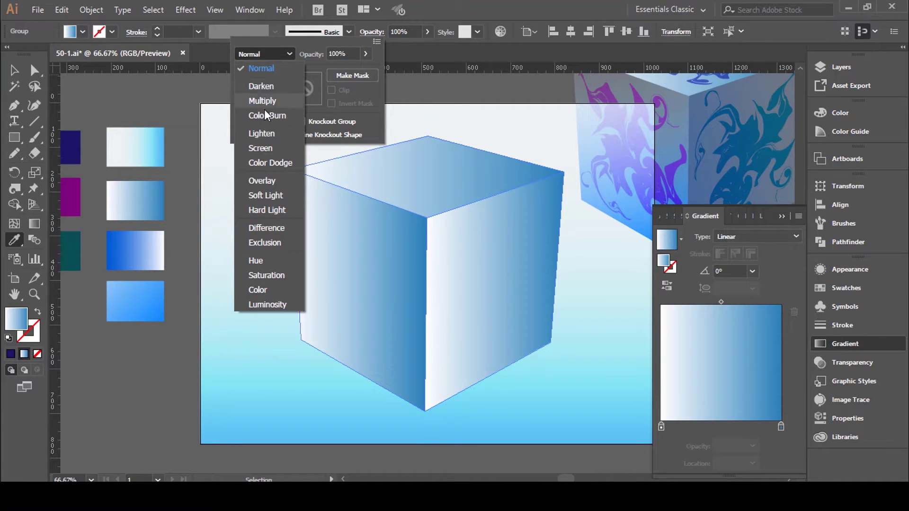
left_click(263, 101)
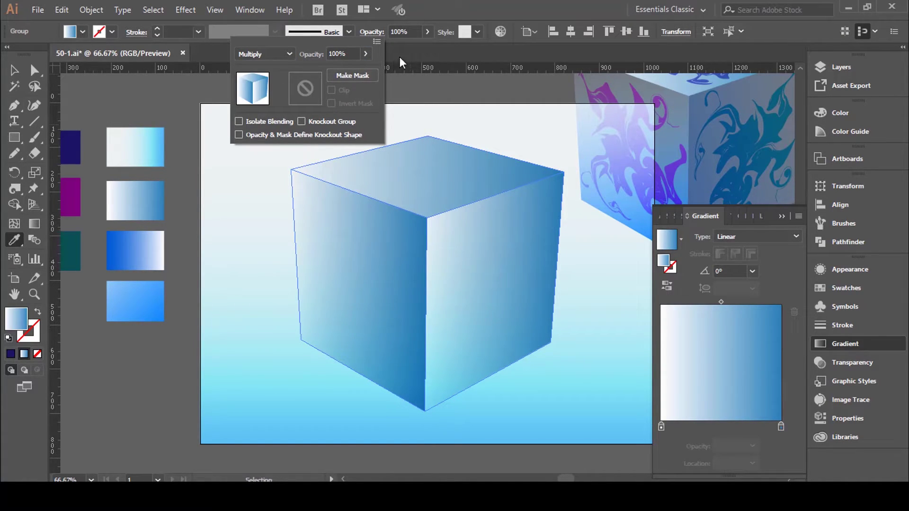
left_click(427, 32)
left_click_drag(428, 48, 405, 51)
key("Return")
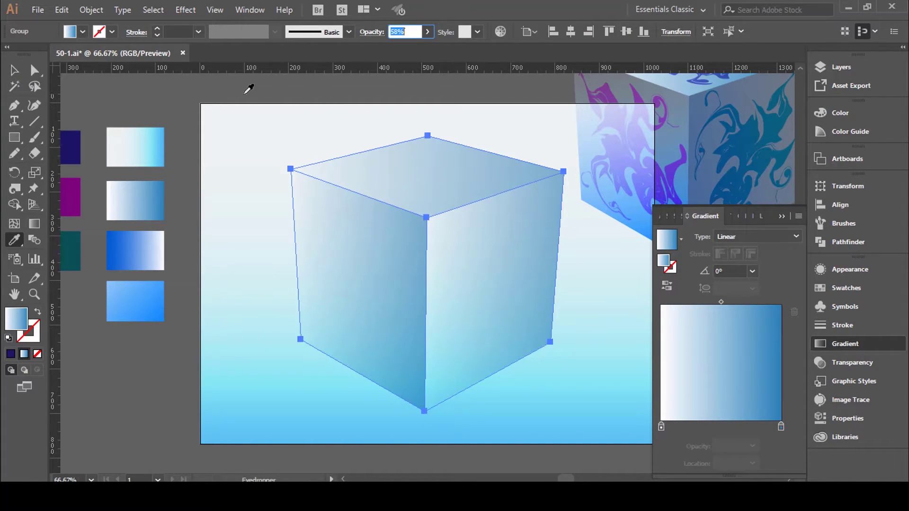
left_click(15, 72)
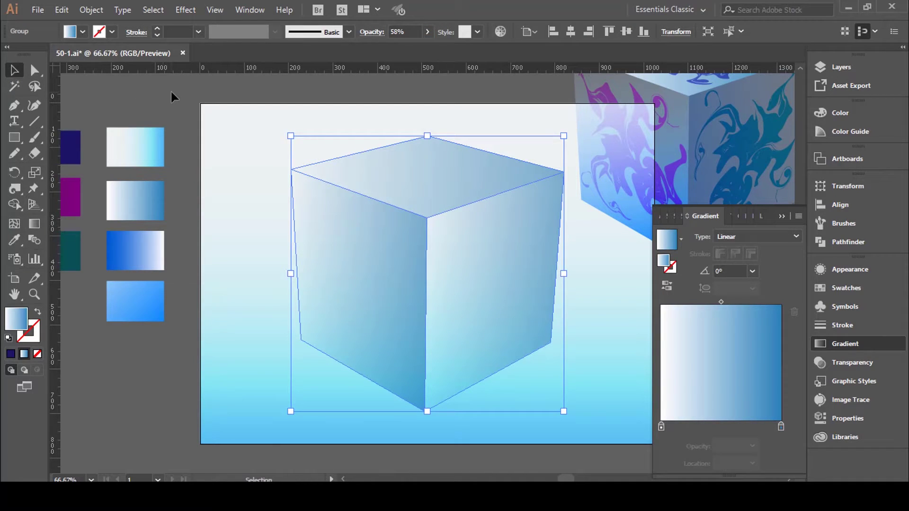
left_click(171, 91)
left_click_drag(668, 142, 567, 279)
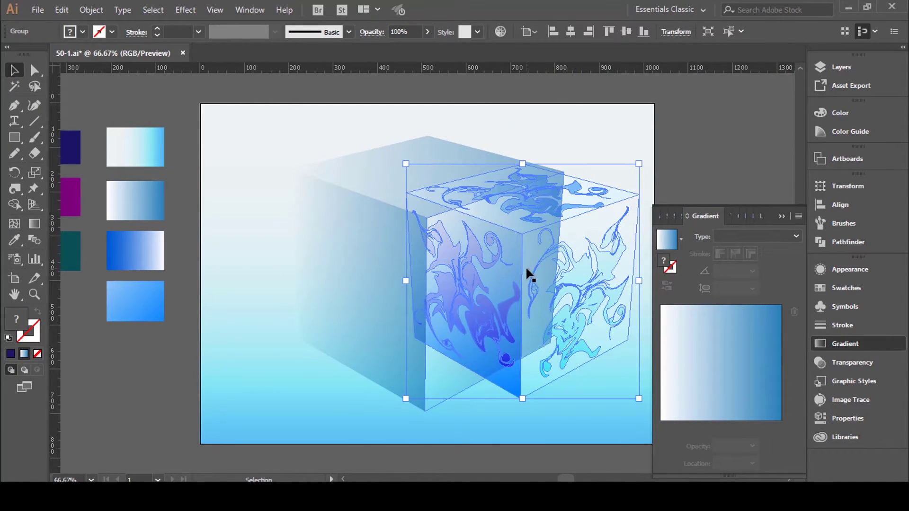
Bring the patterned cube in front of the glass cube, centre it horizontally and nudge it down.
right_click(526, 267)
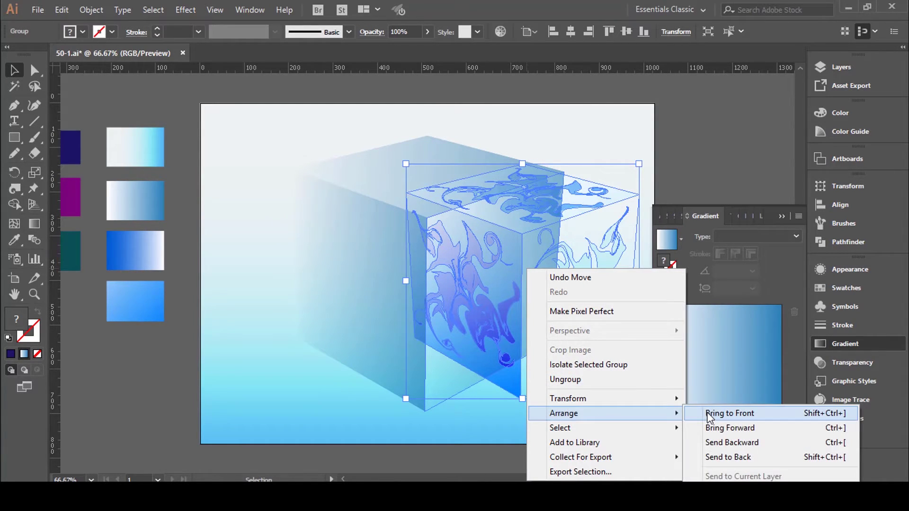
left_click(707, 412)
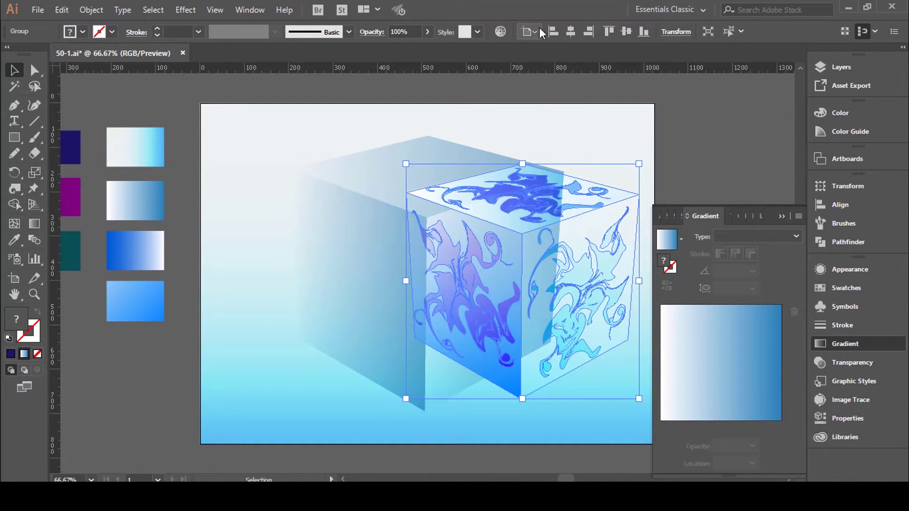
left_click(570, 32)
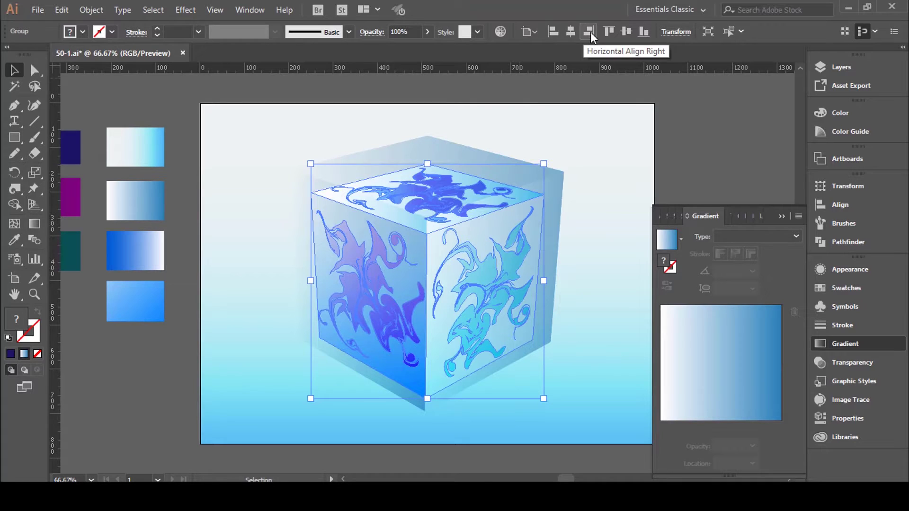
left_click(571, 119)
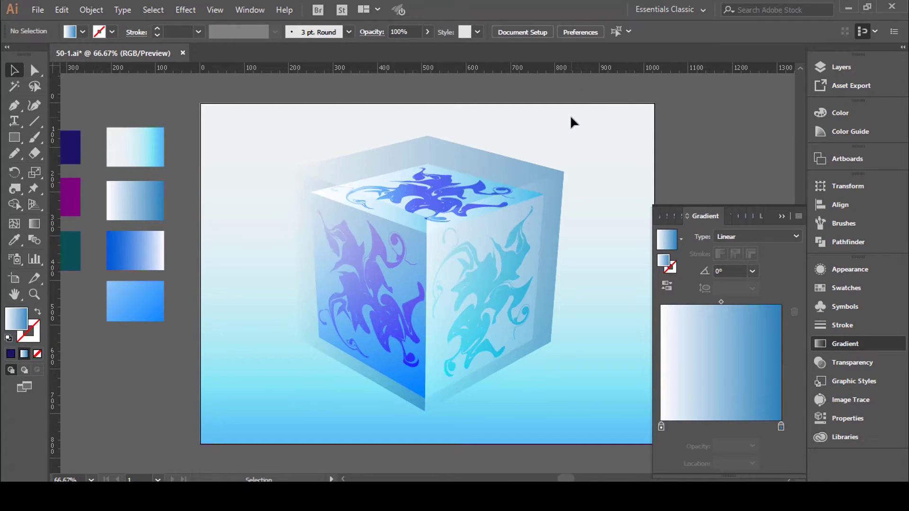
left_click_drag(434, 252, 434, 267)
left_click(615, 192)
left_click(521, 214)
Shrink the patterned cube to about 380 px and lower it inside the glass cube.
left_click_drag(544, 177, 524, 210)
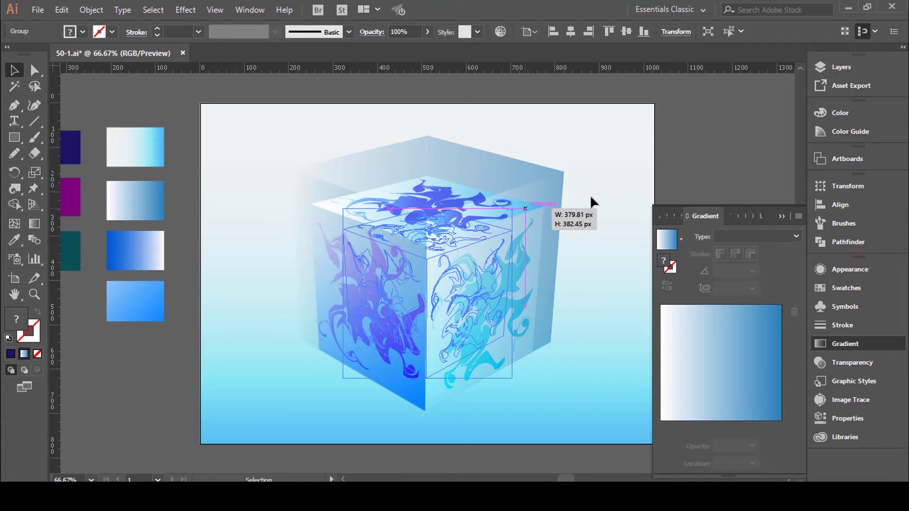
left_click_drag(524, 210, 511, 232)
left_click(628, 180)
left_click_drag(434, 267, 428, 295)
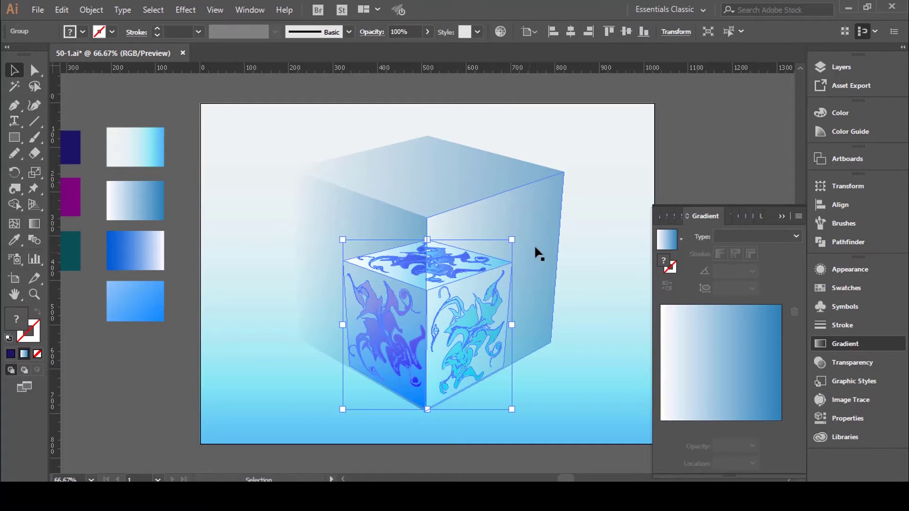
Select both cube groups together and set their opacity to 79%.
left_click(538, 243)
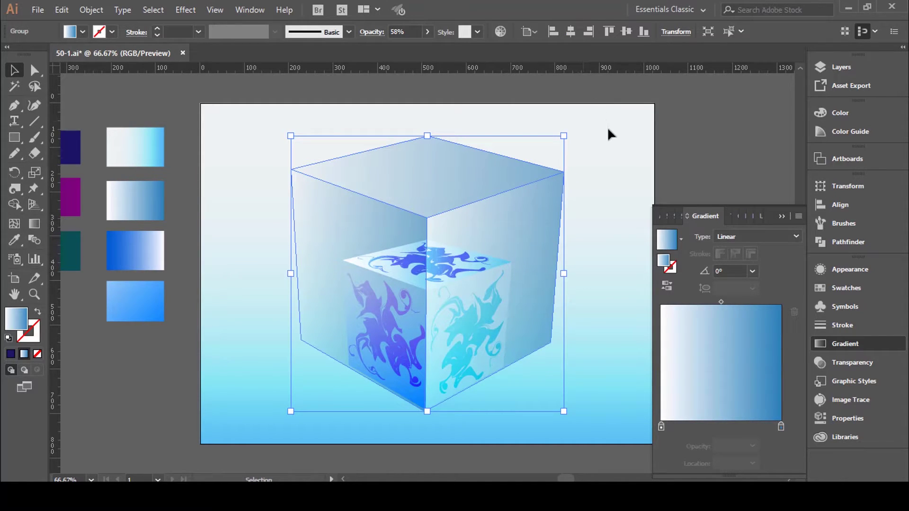
left_click(483, 279)
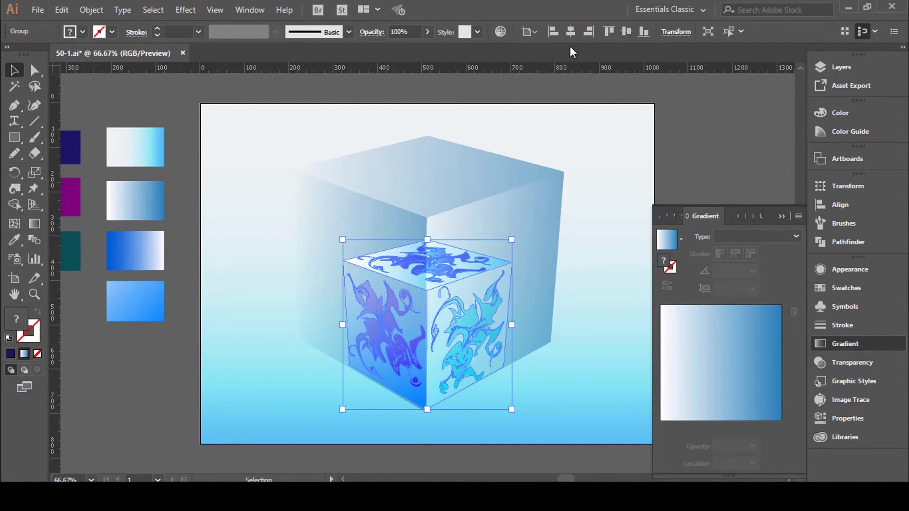
left_click(600, 134)
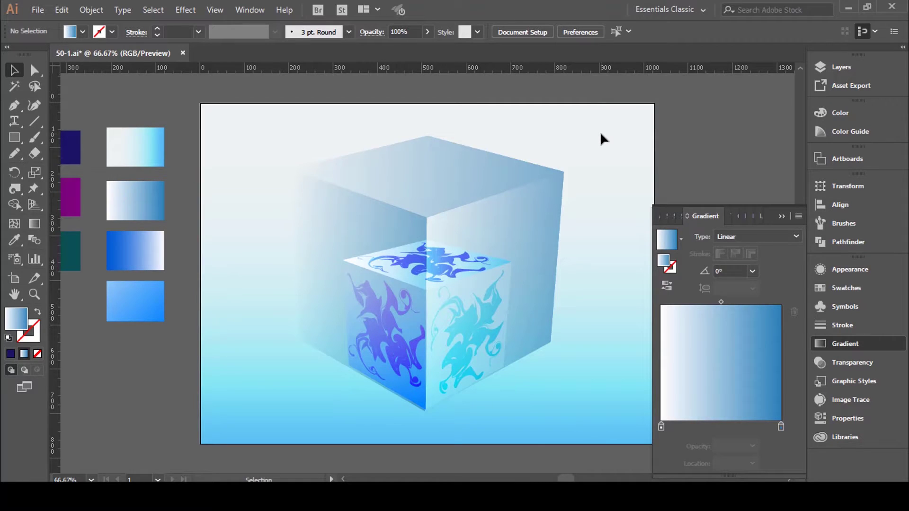
left_click_drag(600, 135, 191, 430)
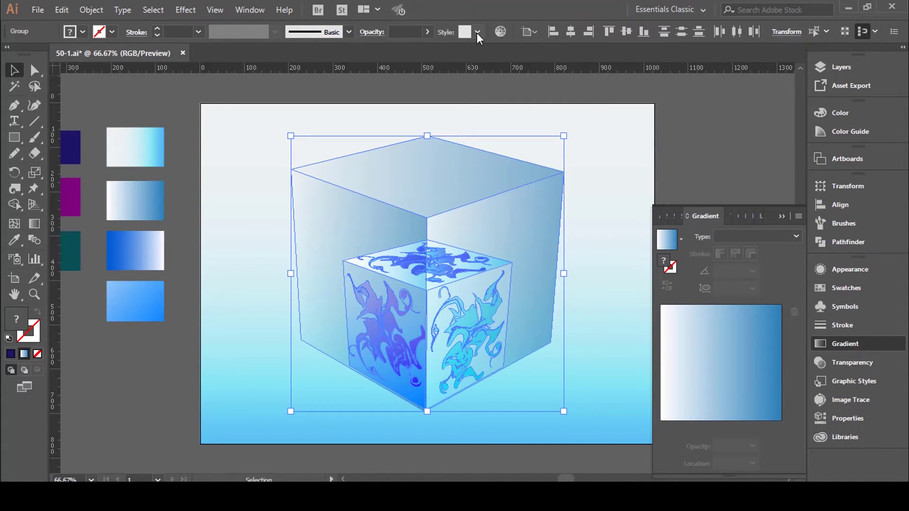
left_click(427, 32)
left_click(415, 47)
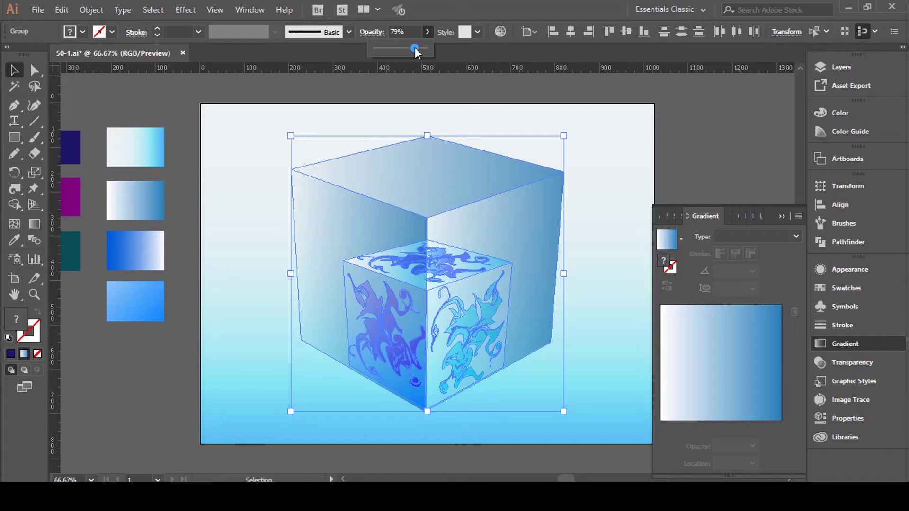
left_click(611, 161)
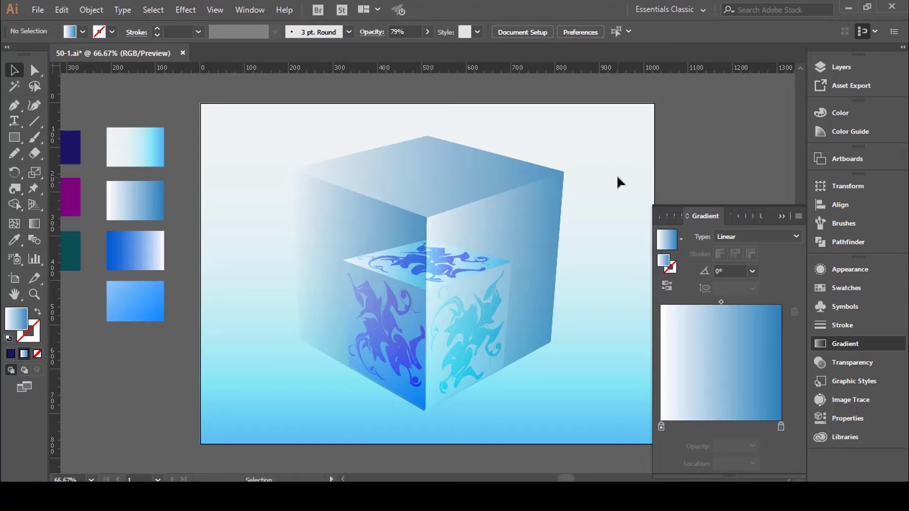
left_click(91, 10)
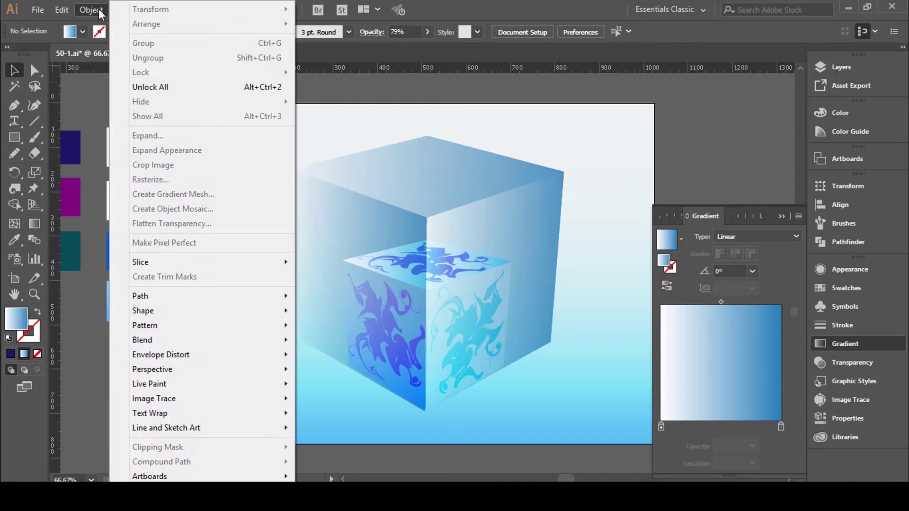
Unlock the background rectangle and trial reversing its gradient and shifting the midpoints.
left_click(169, 90)
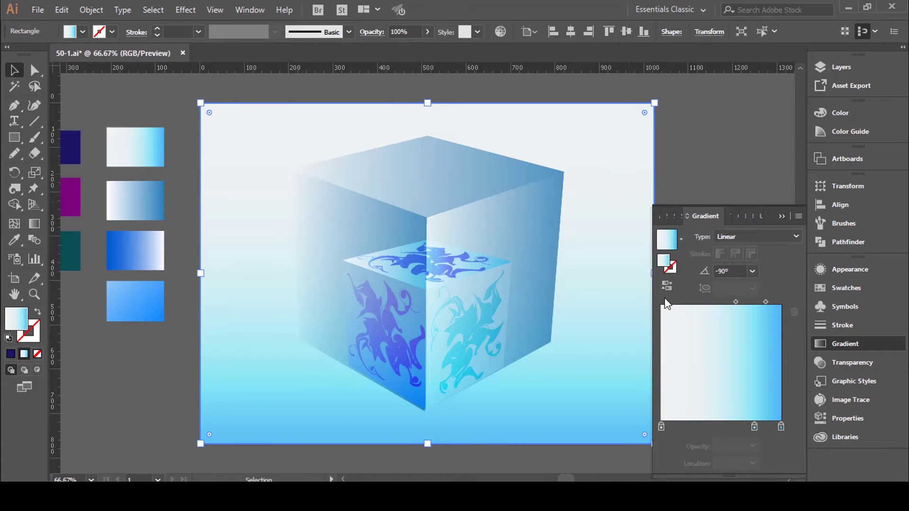
left_click(668, 285)
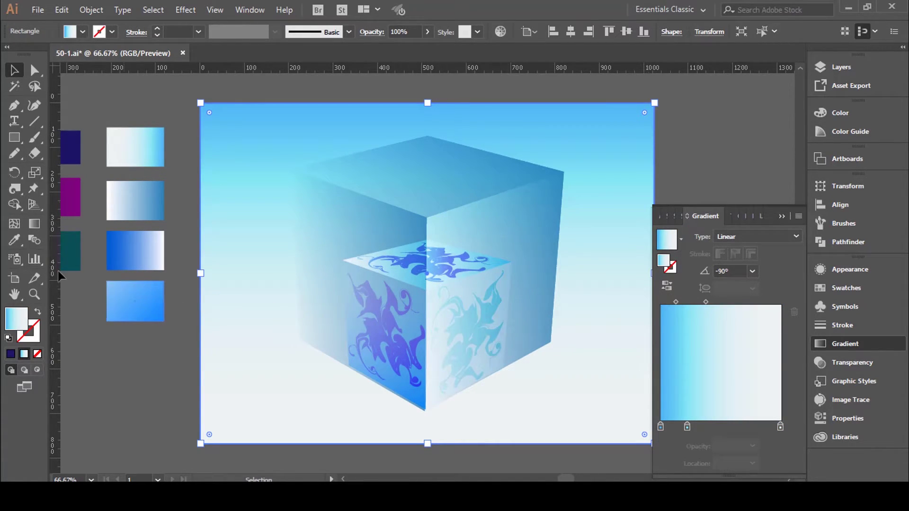
left_click_drag(706, 302, 754, 302)
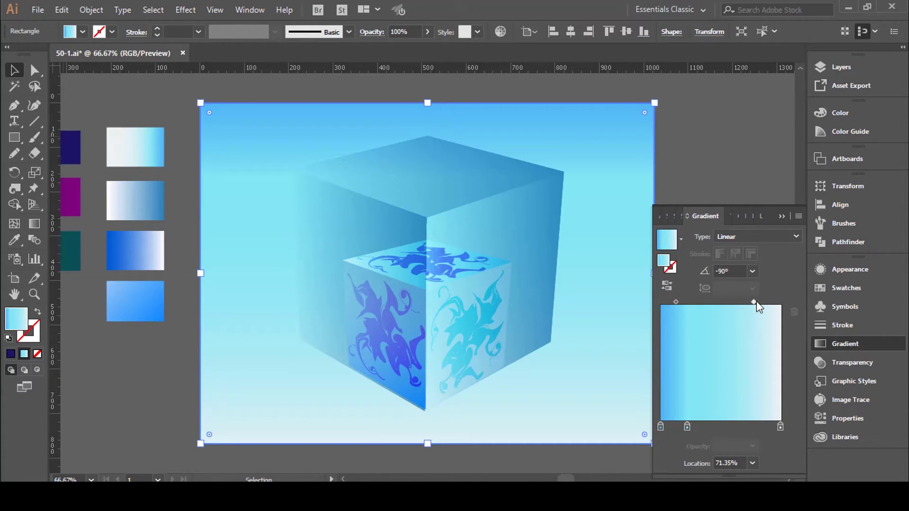
left_click(670, 287)
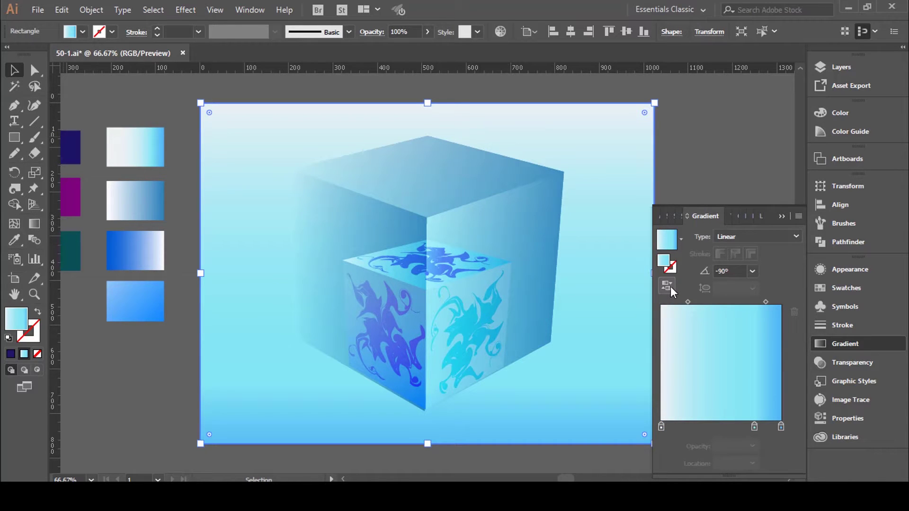
mouse_move(688, 303)
left_mouse_down()
mouse_move(670, 302)
mouse_move(712, 305)
left_mouse_up()
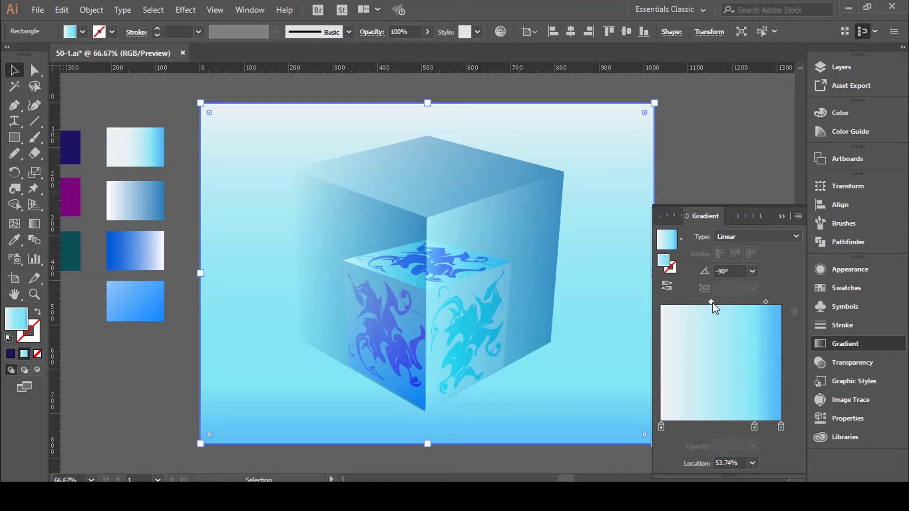
key("ctrl+z")
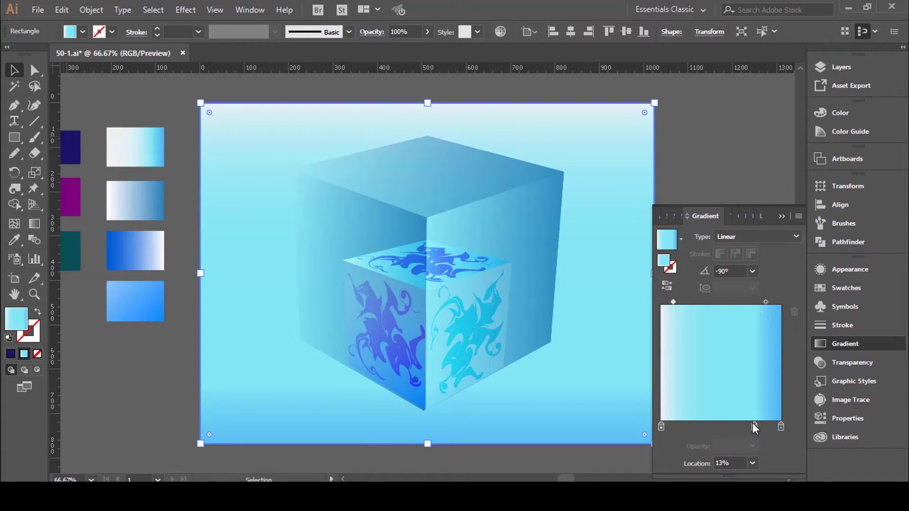
Move the middle gradient stop to 60.27% and the second midpoint to 54.1%, keeping light-to-blue direction.
left_click(752, 426)
left_click_drag(743, 425, 732, 425)
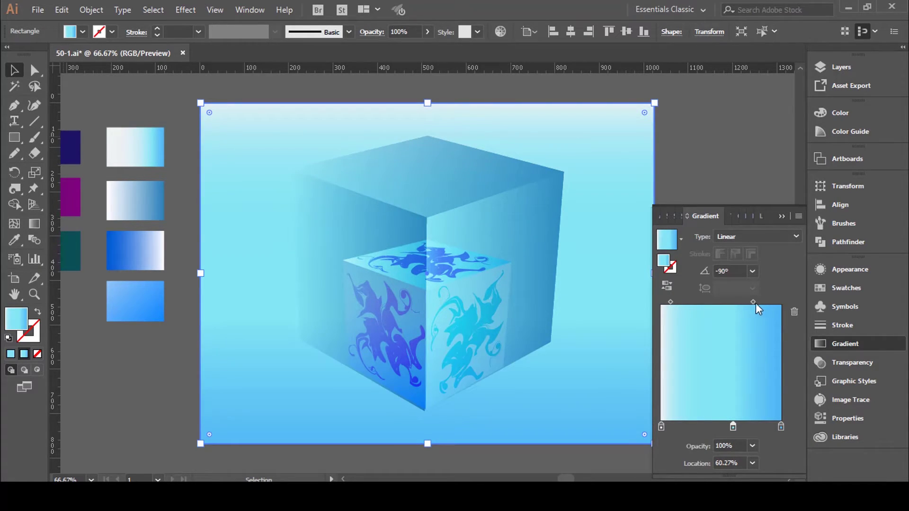
left_click_drag(753, 303, 759, 302)
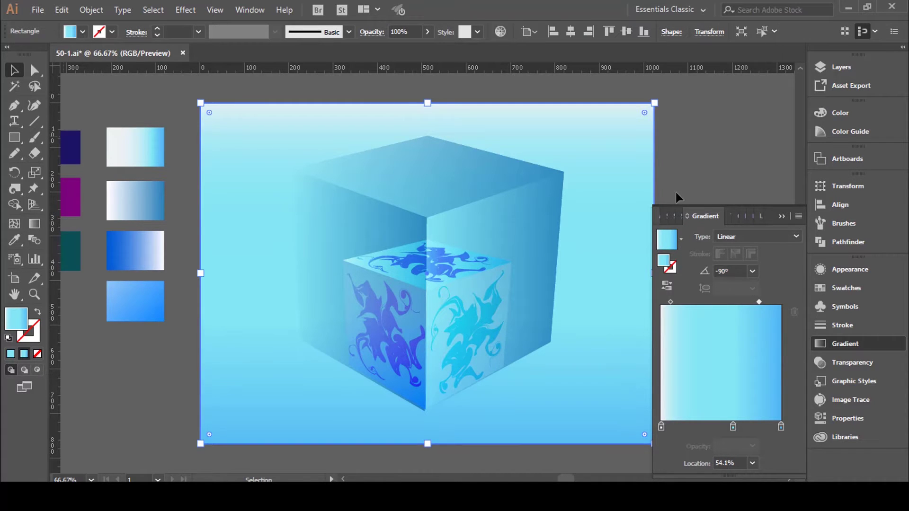
left_click(717, 158)
left_click(622, 178)
left_click(667, 286)
left_click(668, 286)
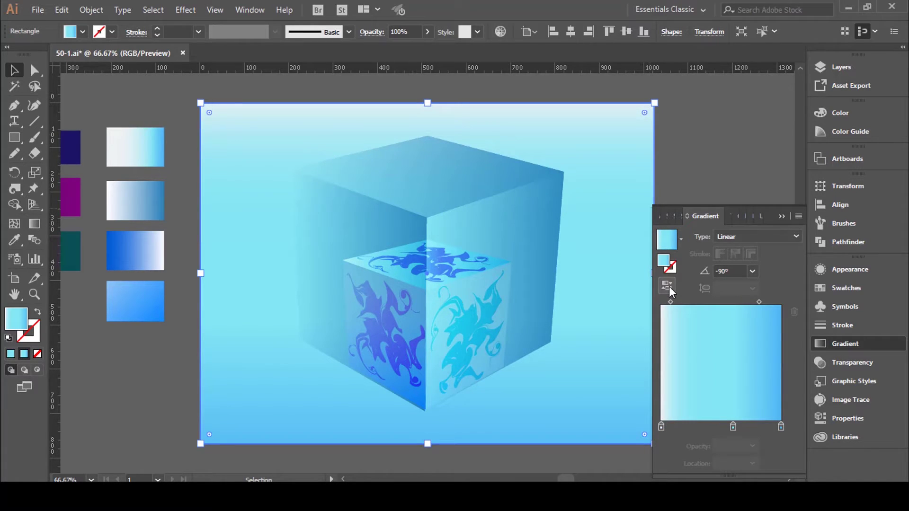
left_click(676, 150)
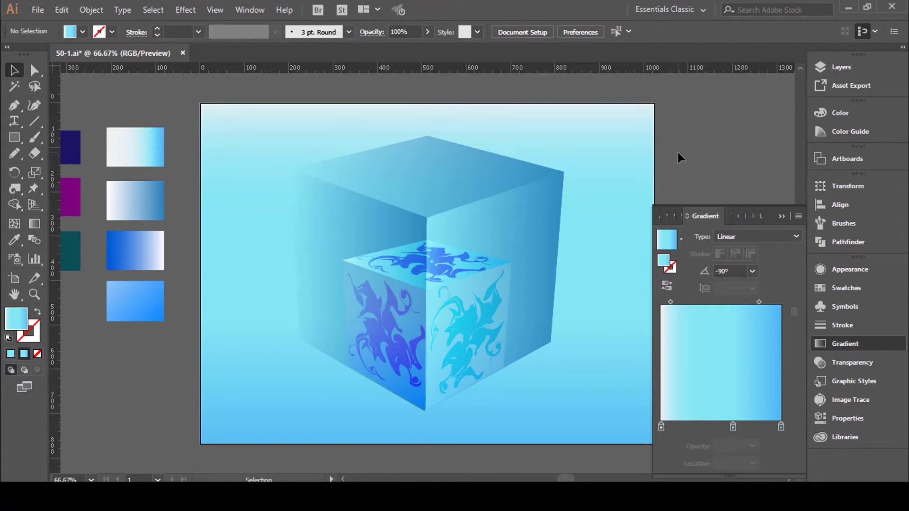
left_click(671, 302)
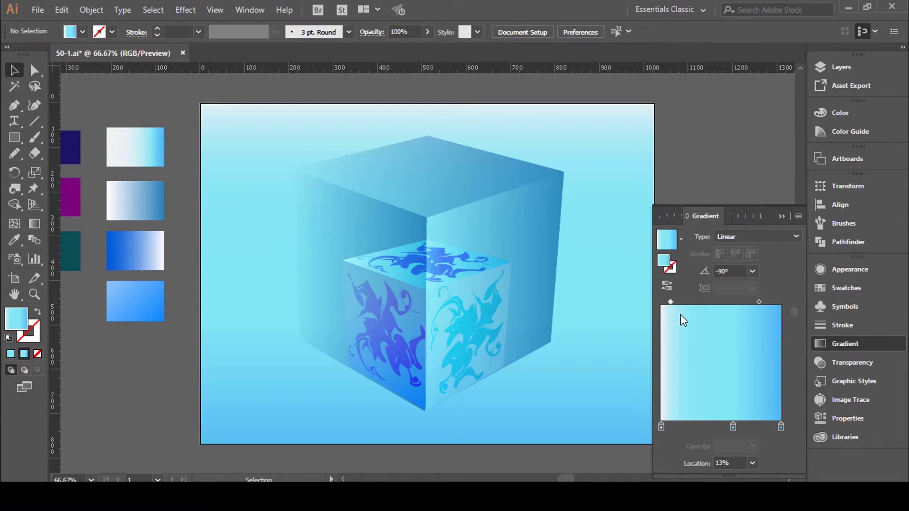
Set the background gradient midpoints to about 68% and 41.86%.
mouse_move(675, 300)
left_mouse_down()
mouse_move(712, 302)
mouse_move(701, 301)
left_mouse_up()
mouse_move(758, 302)
left_mouse_down()
mouse_move(742, 302)
mouse_move(752, 302)
left_mouse_up()
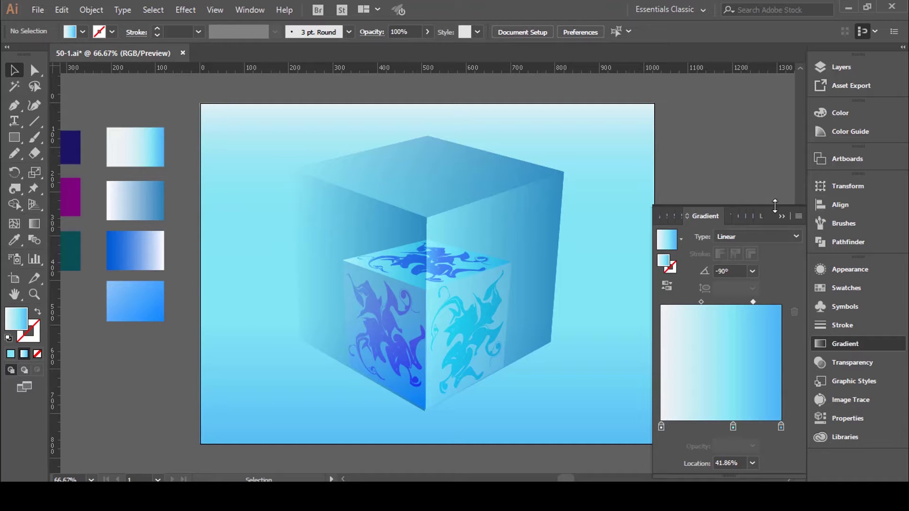
left_click(782, 216)
Ungroup the outer glass cube into its separate faces.
left_click(622, 194)
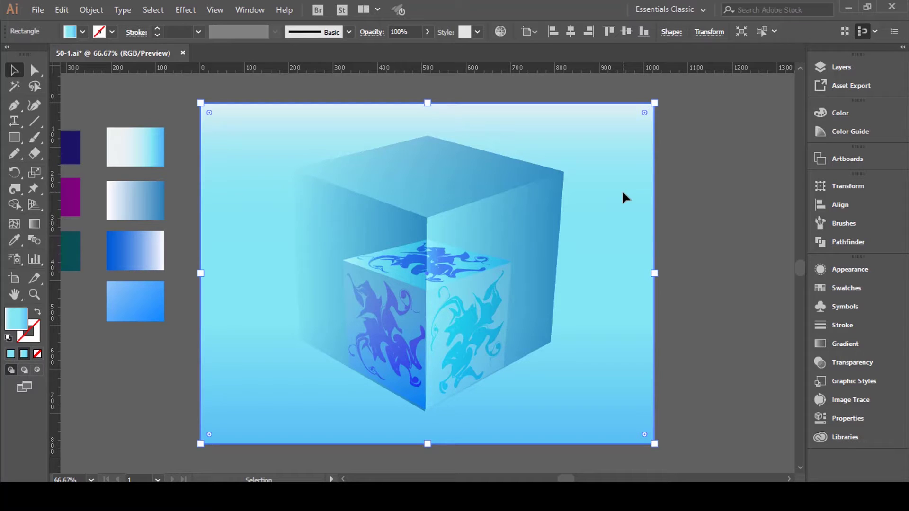
left_click(466, 176)
right_click(466, 177)
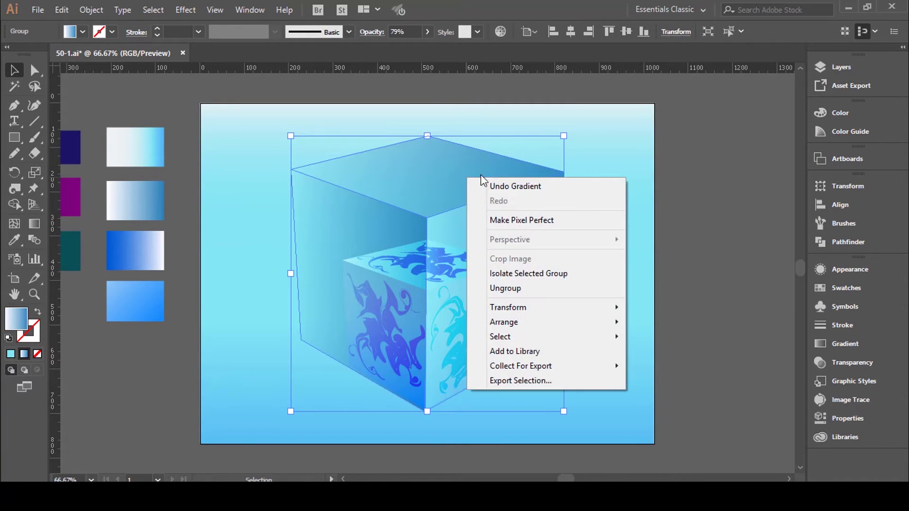
left_click(519, 290)
left_click(689, 224)
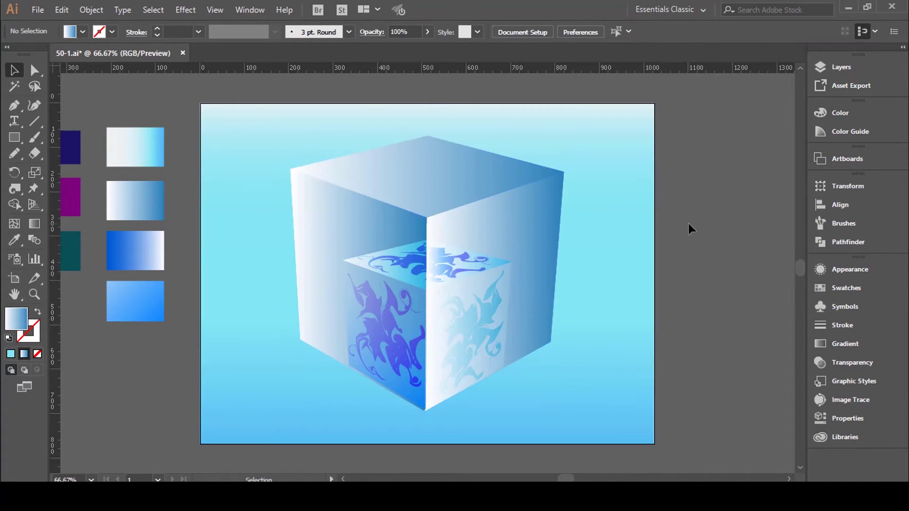
left_click(443, 183)
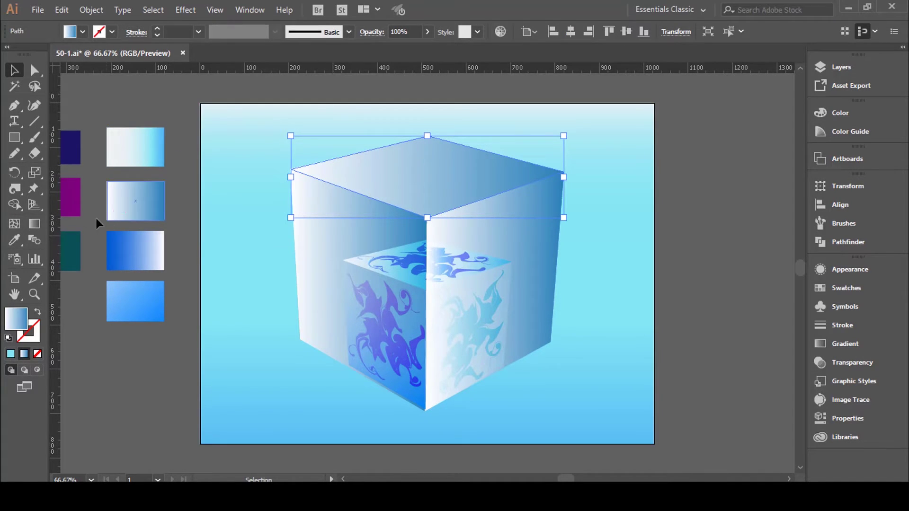
Drag the top face's gradient so it runs from white at the left corner to blue at the right.
left_click(33, 224)
left_click_drag(441, 111, 418, 214)
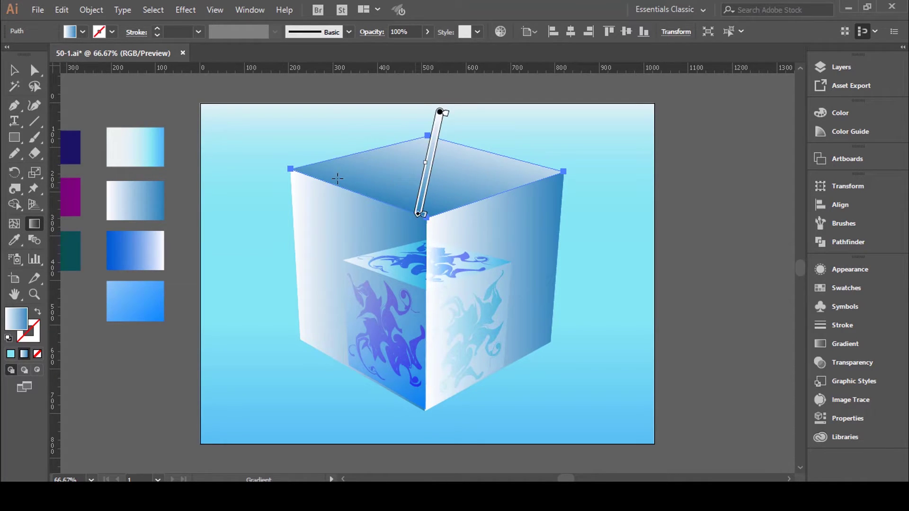
left_click_drag(322, 134, 493, 194)
left_click(35, 74)
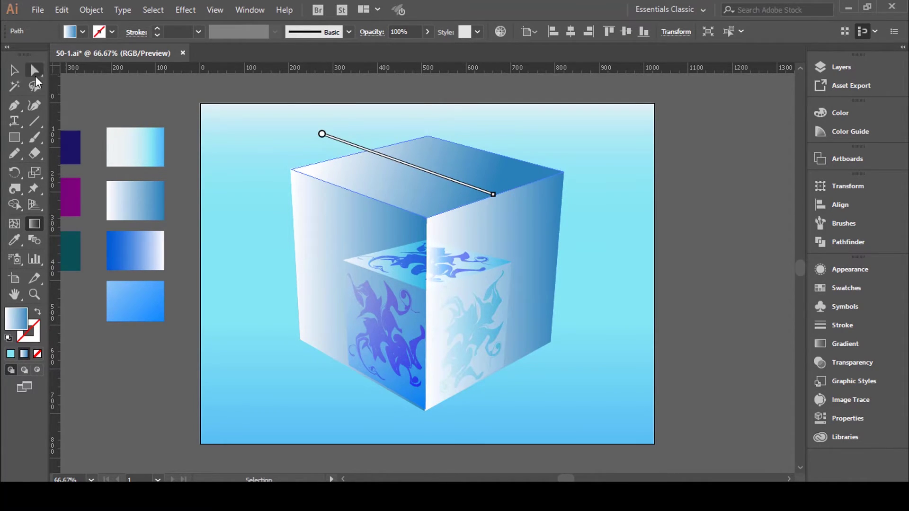
left_click(14, 70)
left_click(242, 134)
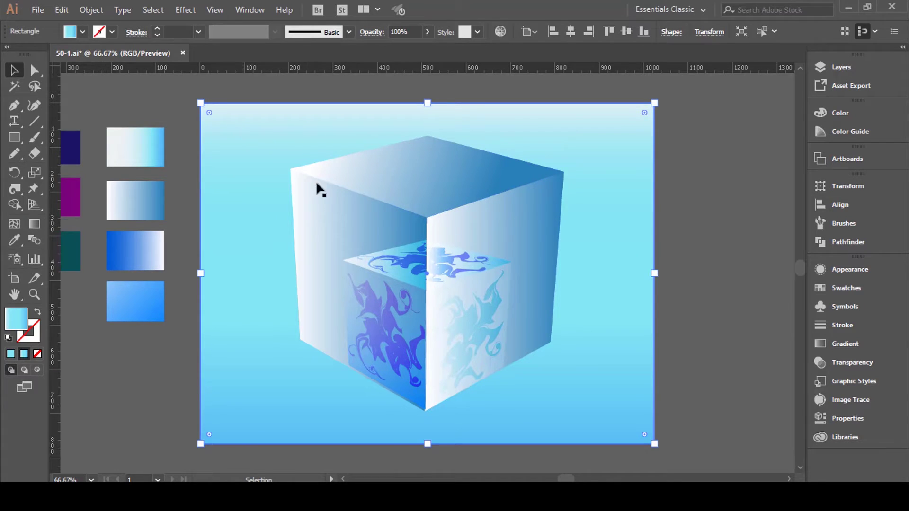
left_click(666, 217)
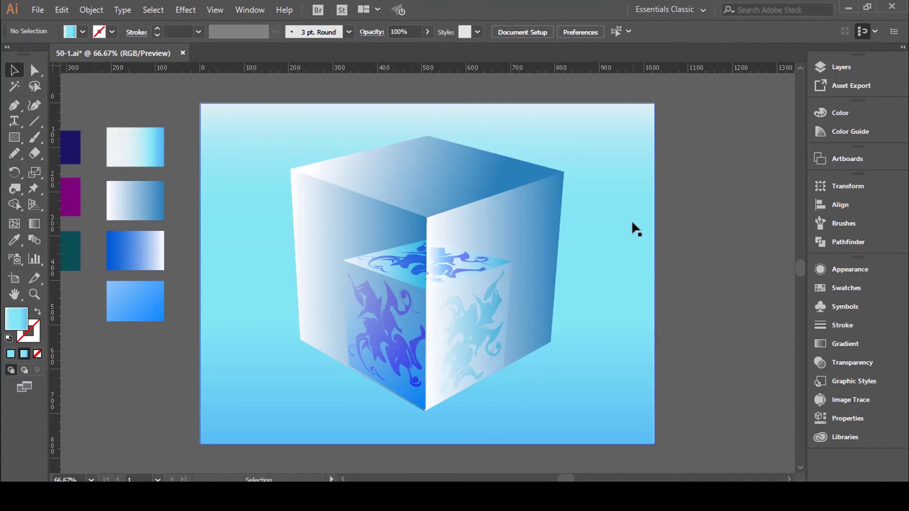
left_click(632, 223)
key("ctrl+2")
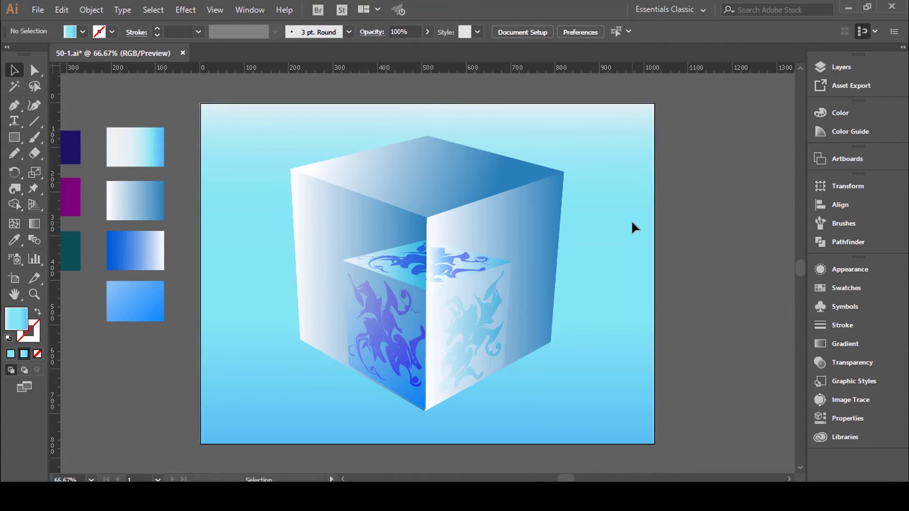
left_click(358, 200)
Give the cube's left face Multiply blending at 46% opacity.
left_click(365, 32)
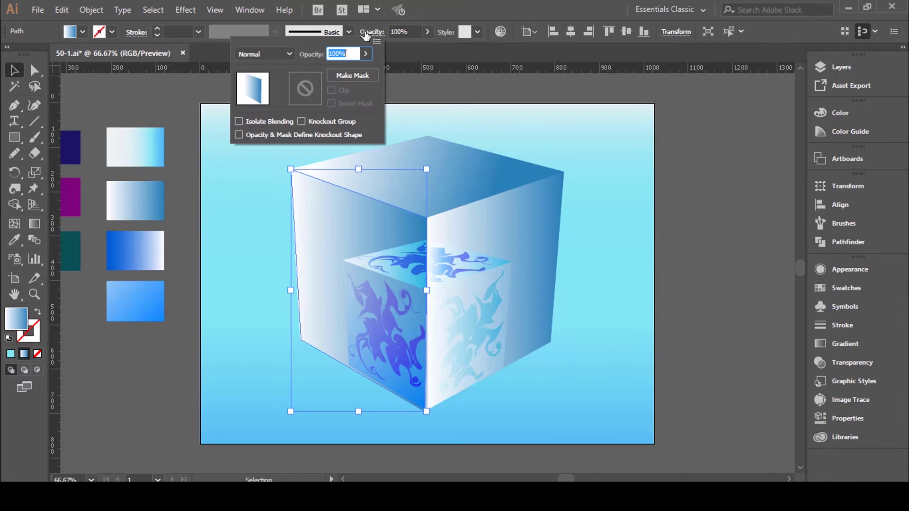
left_click(279, 53)
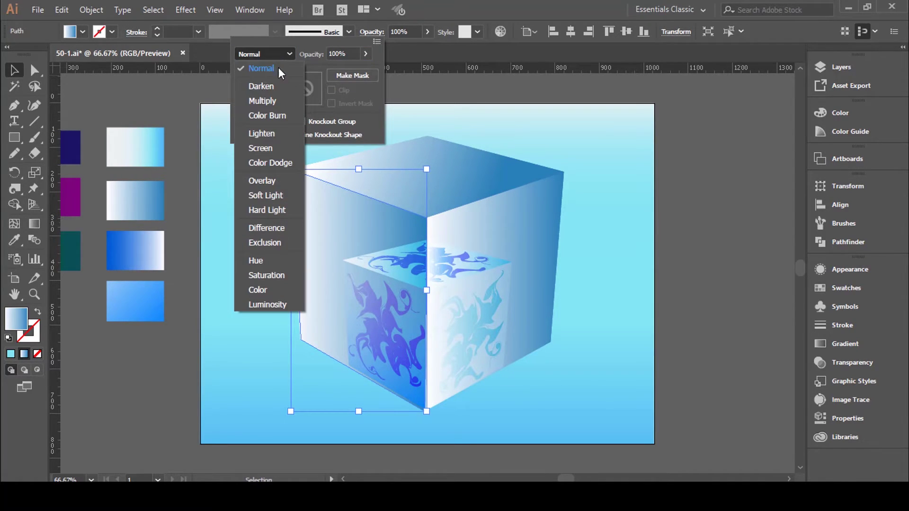
left_click(278, 98)
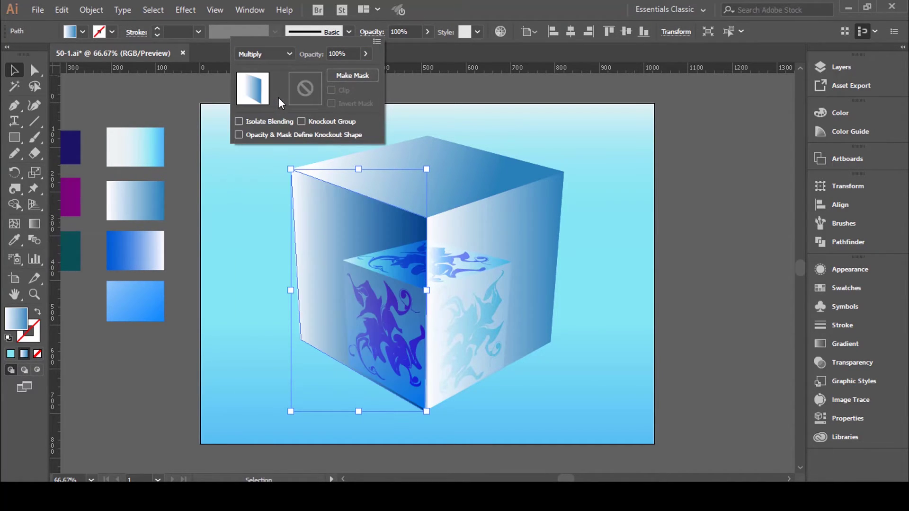
left_click(366, 53)
left_click_drag(364, 70, 336, 70)
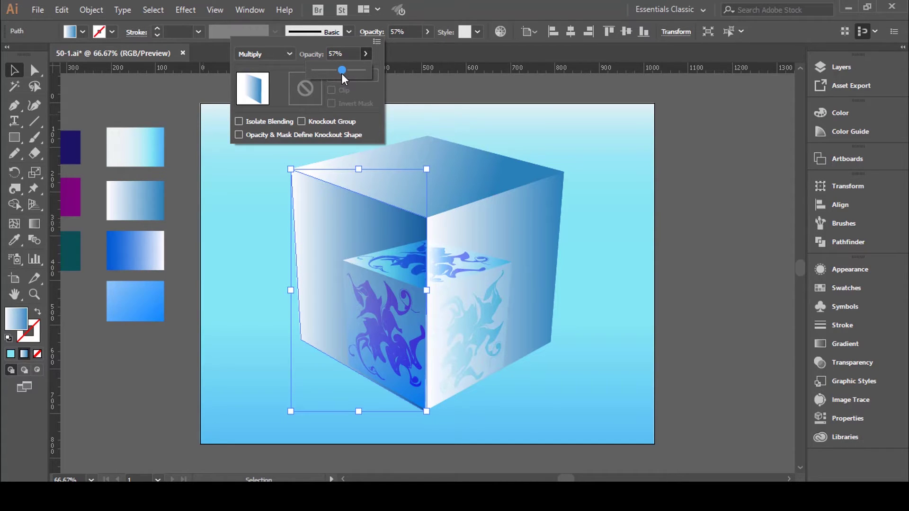
left_click(705, 129)
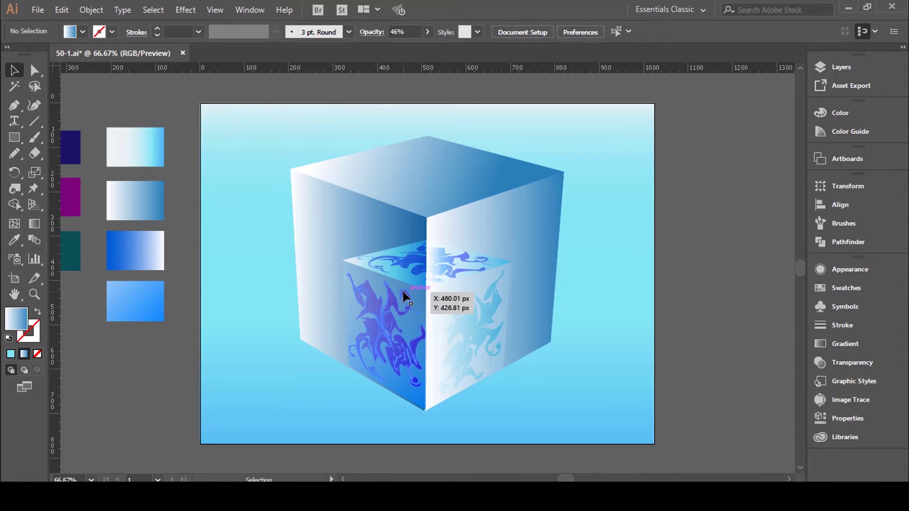
Redraw the left face's gradient to run diagonally downward across the face.
left_click(363, 233)
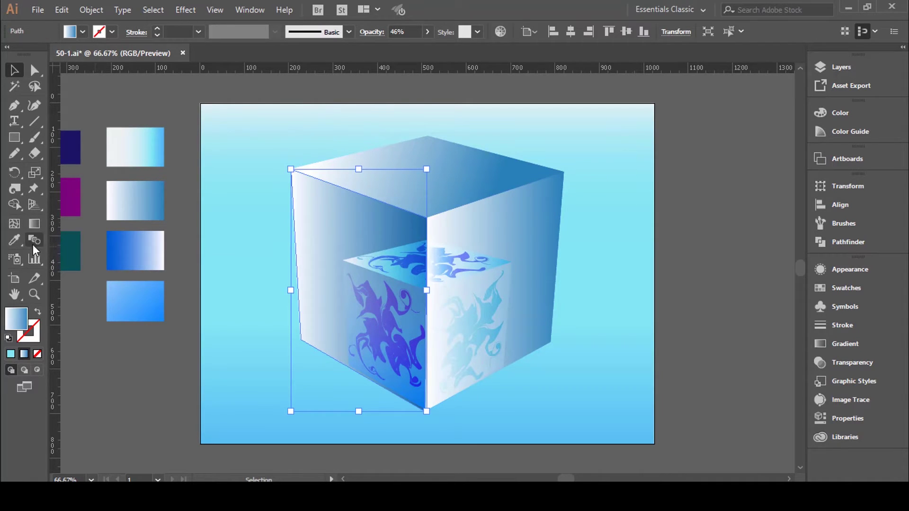
left_click(34, 225)
left_click_drag(380, 194, 335, 380)
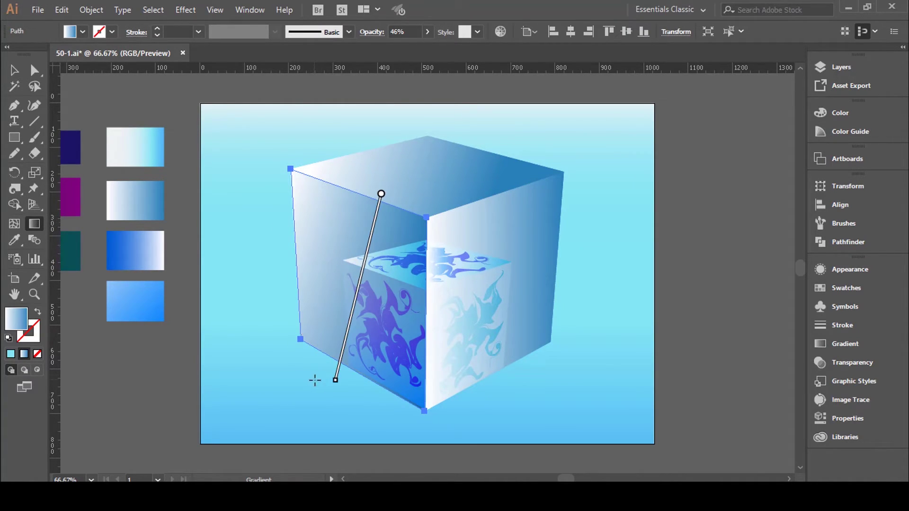
left_click(14, 70)
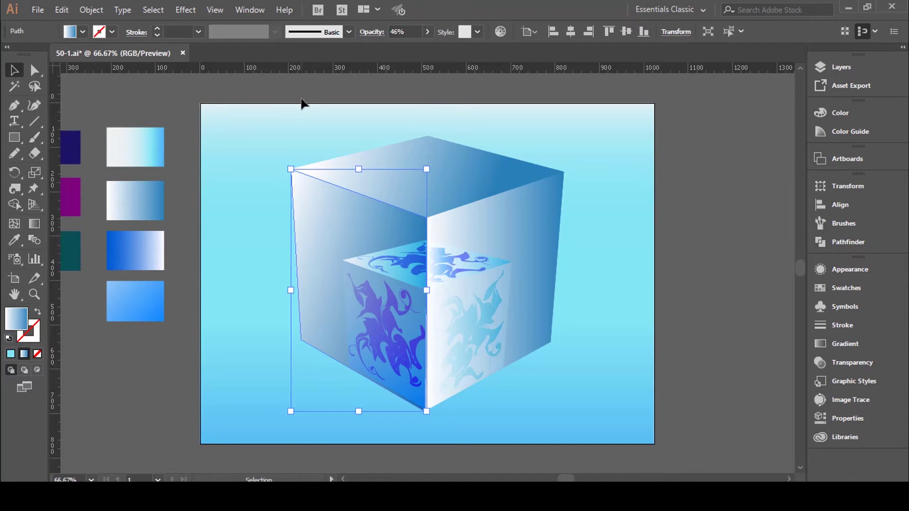
left_click(301, 99)
left_click(551, 223)
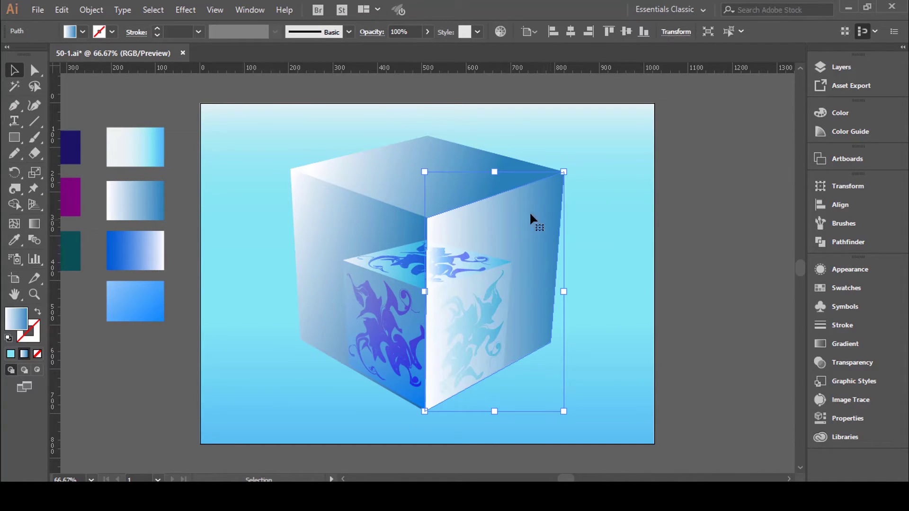
Set the right face to Multiply and drag its gradient diagonally from the inner corner down-right.
left_click(373, 32)
left_click(284, 54)
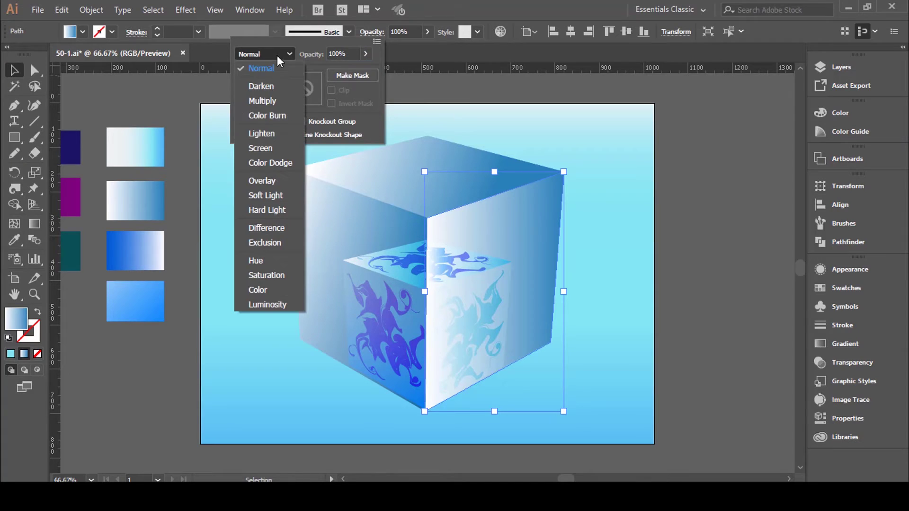
left_click(280, 102)
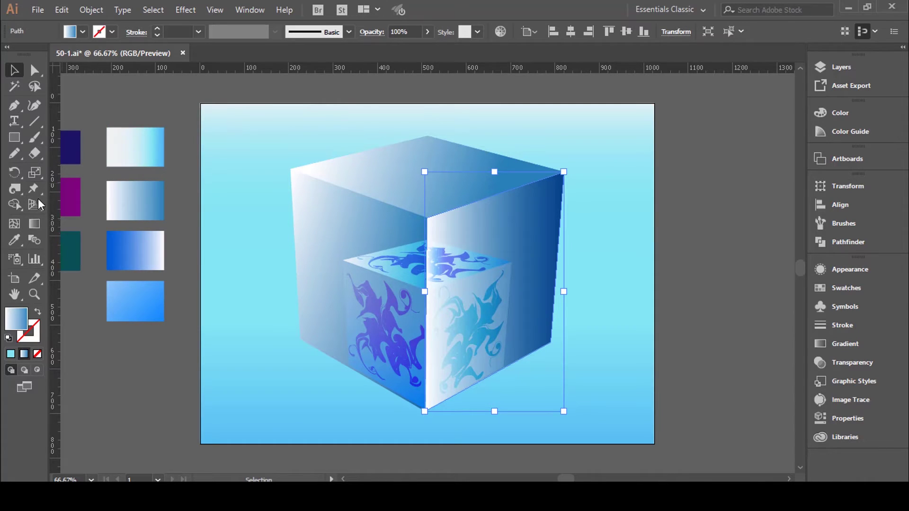
left_click(33, 224)
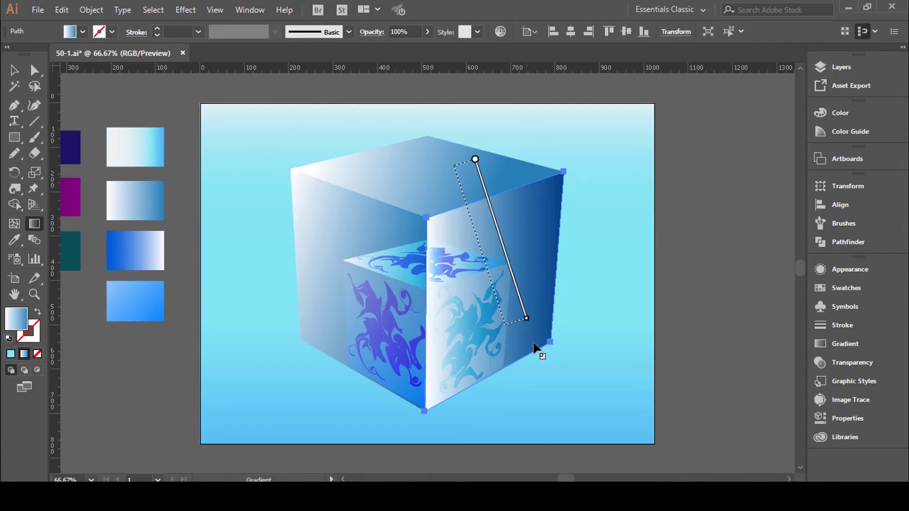
left_click_drag(458, 163, 516, 370)
left_click_drag(458, 397, 520, 152)
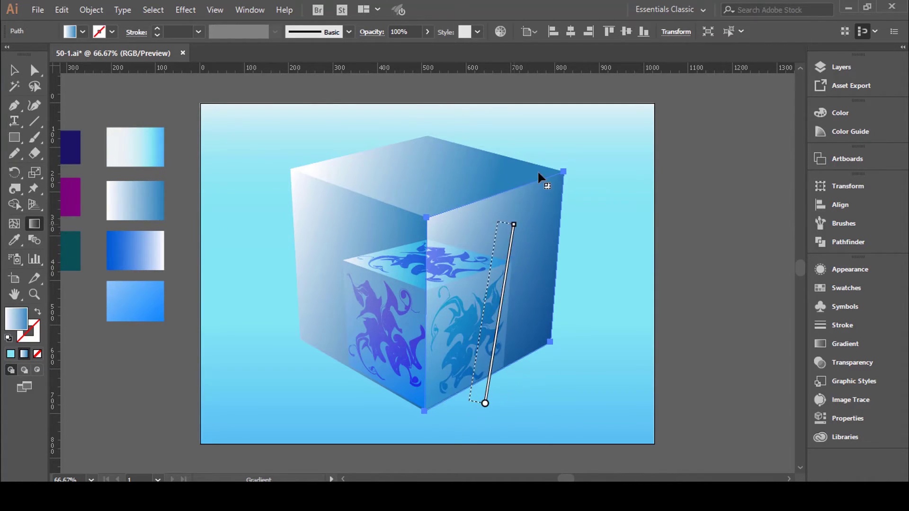
left_click_drag(426, 216, 576, 383)
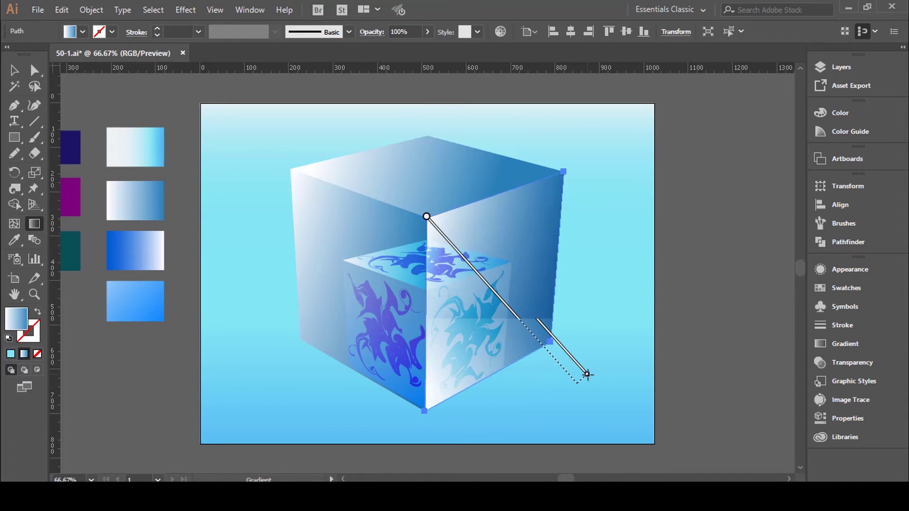
left_click_drag(519, 323, 542, 349)
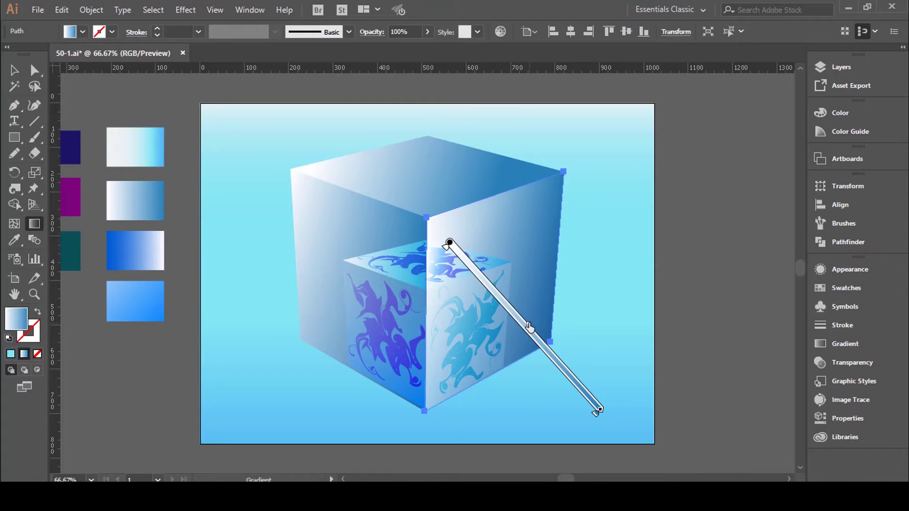
Lower the right face's opacity to 57%.
left_click(370, 32)
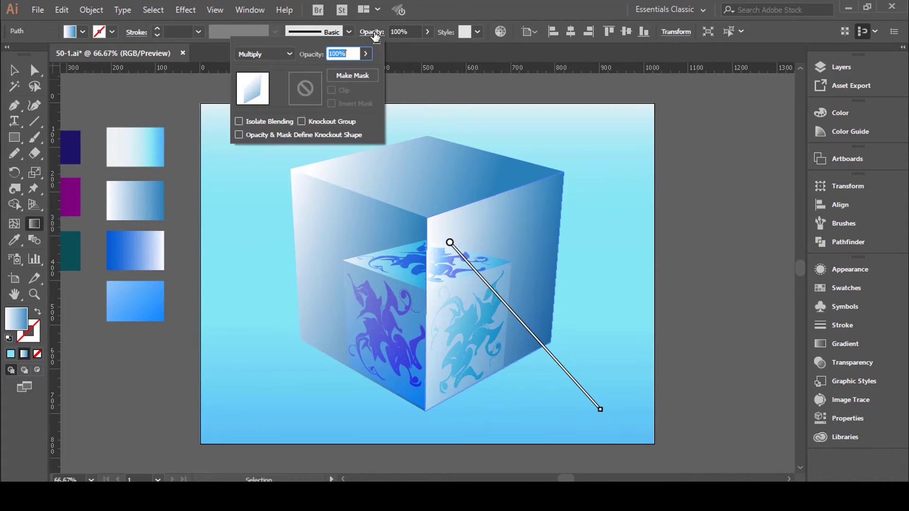
left_click(429, 31)
left_click_drag(418, 45, 402, 51)
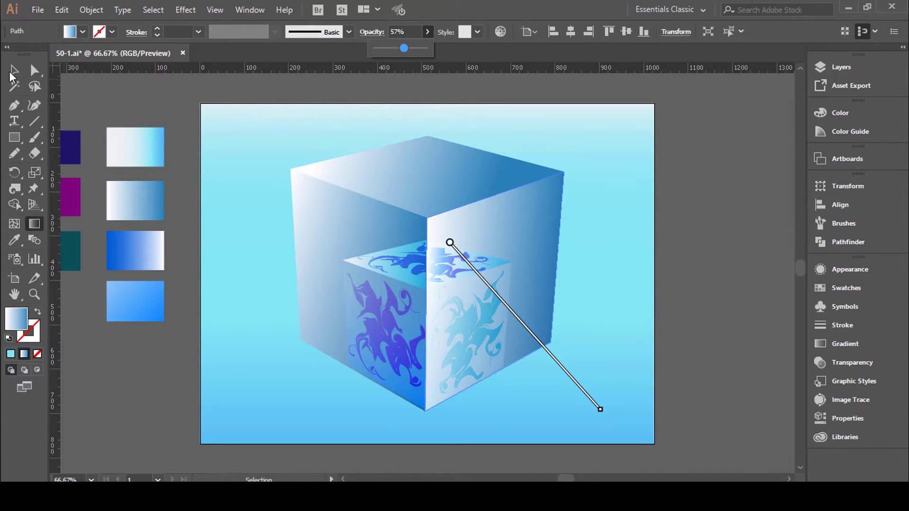
left_click(14, 70)
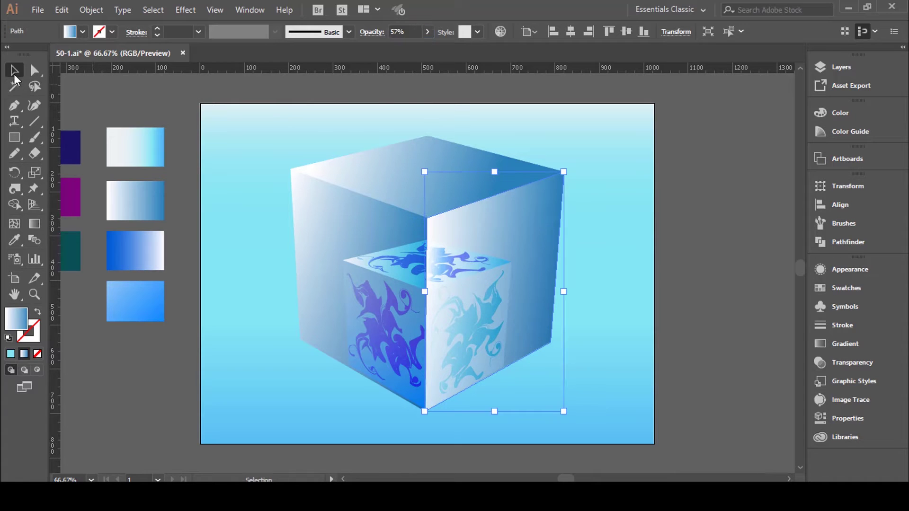
left_click(161, 87)
Switch the glass cube's top face to Multiply blend mode and drop its opacity to 43%.
left_click(413, 175)
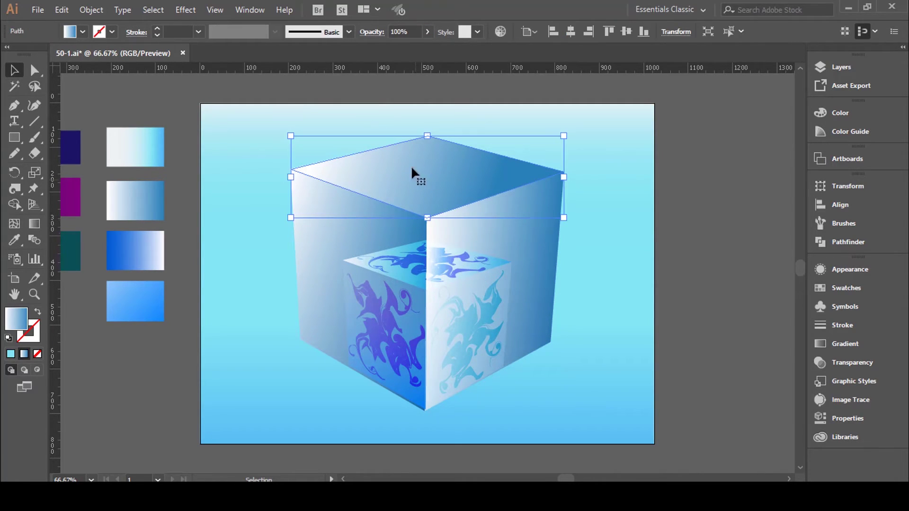
left_click(372, 32)
left_click(268, 54)
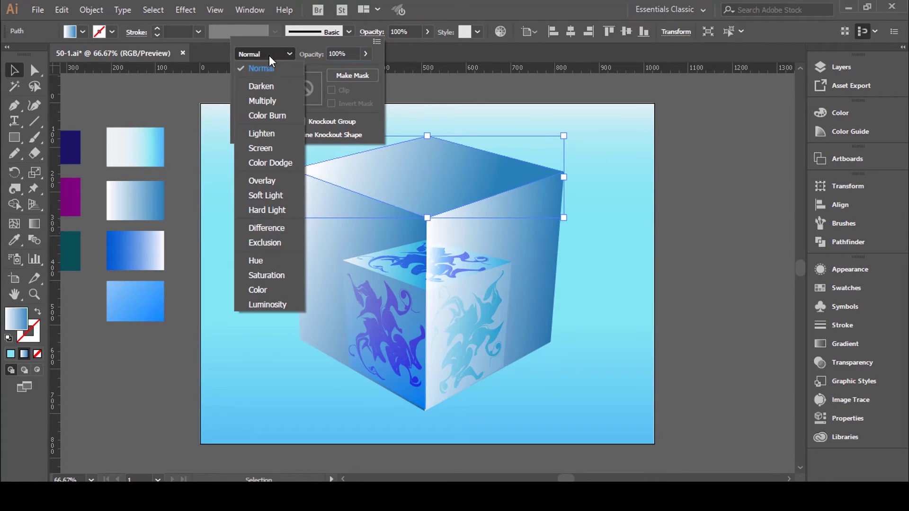
left_click(276, 101)
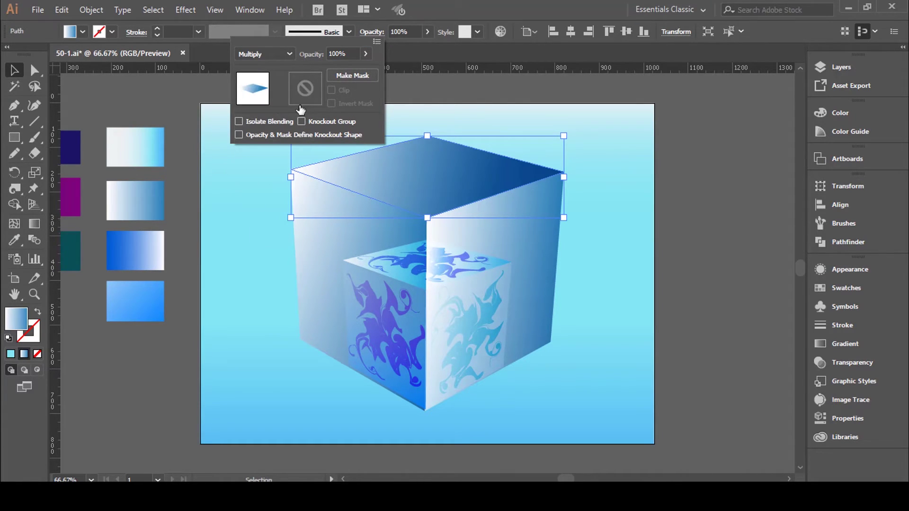
left_click(428, 32)
left_click_drag(427, 47, 396, 49)
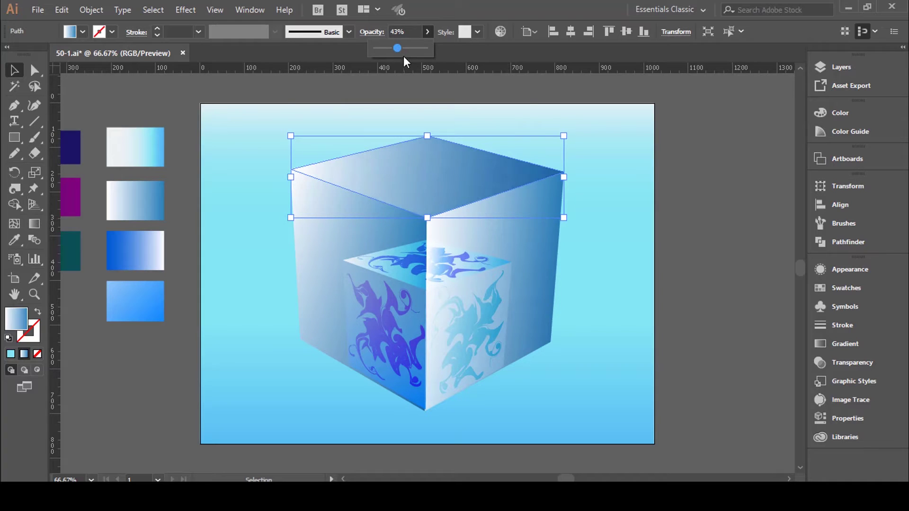
left_click(626, 142)
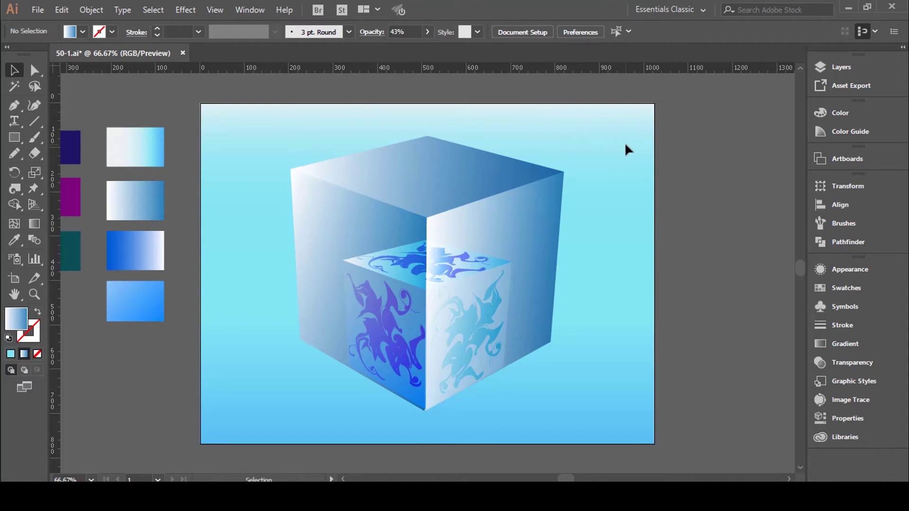
Bring the swirl-patterned inner cube group to the front.
left_click(377, 269)
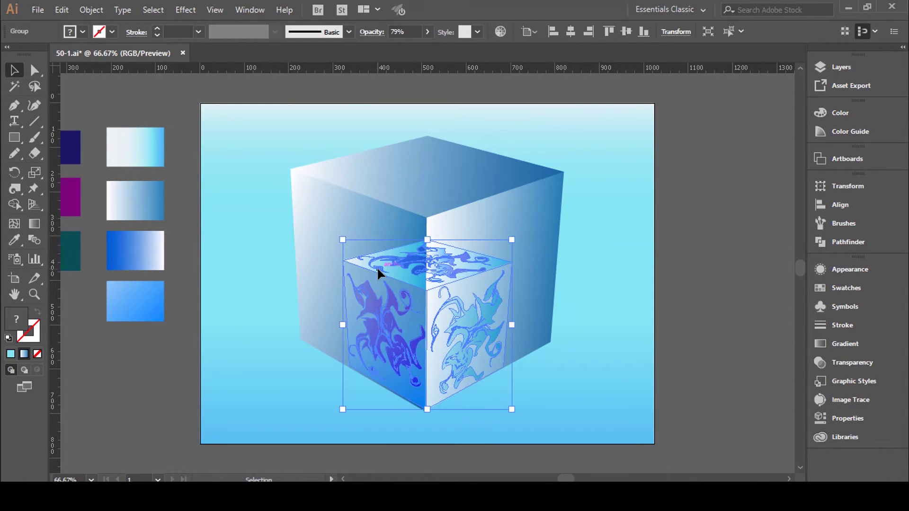
right_click(377, 267)
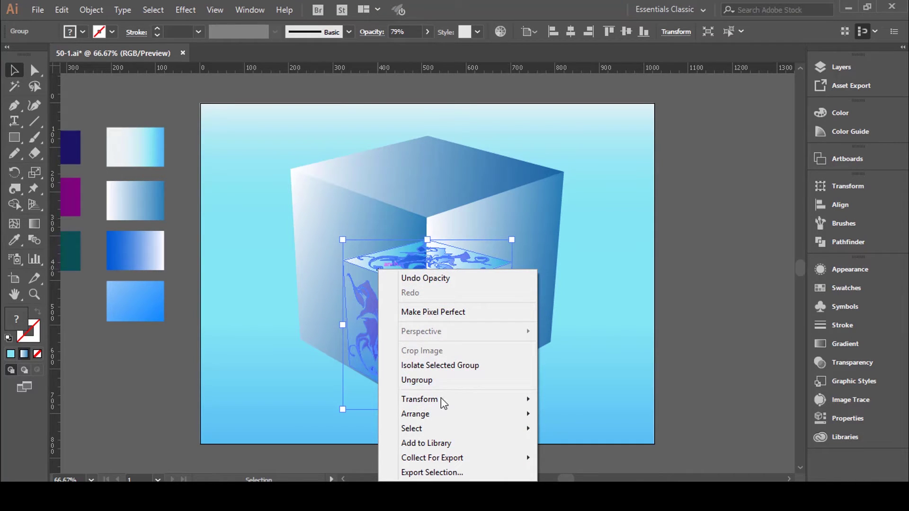
left_click(562, 413)
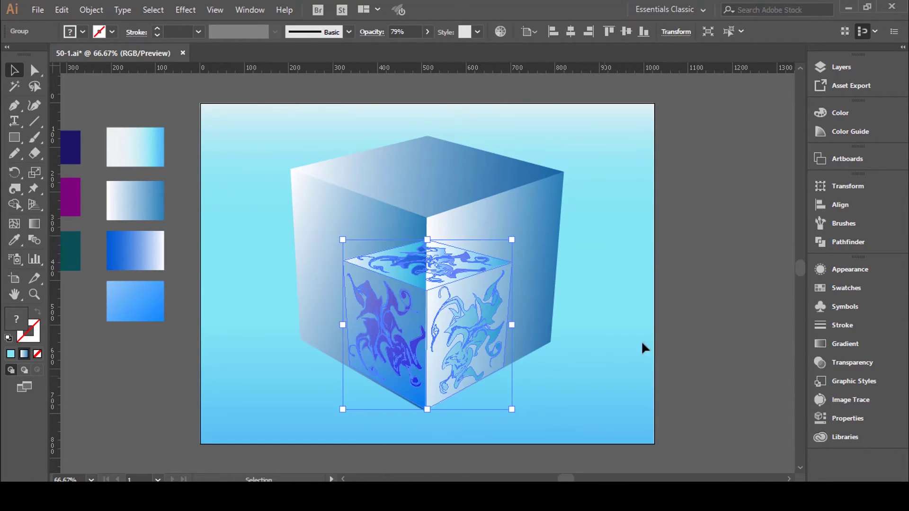
left_click(696, 318)
Ungroup the inner cube into separate faces and view the cubes at 100% zoom.
left_click(468, 279)
right_click(469, 279)
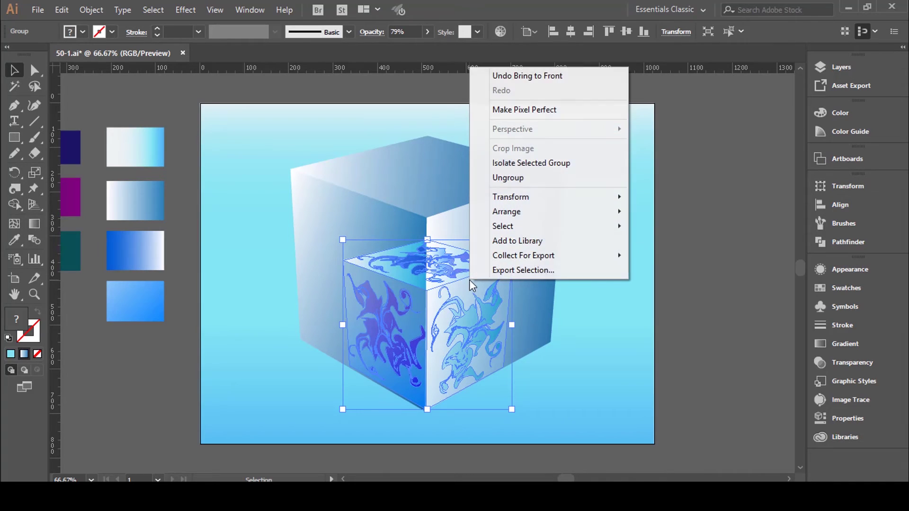
left_click(518, 178)
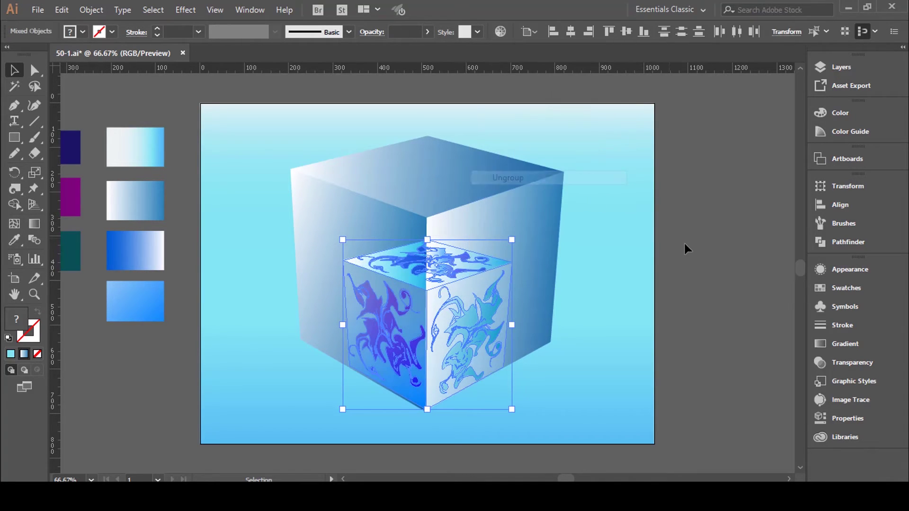
left_click(687, 244)
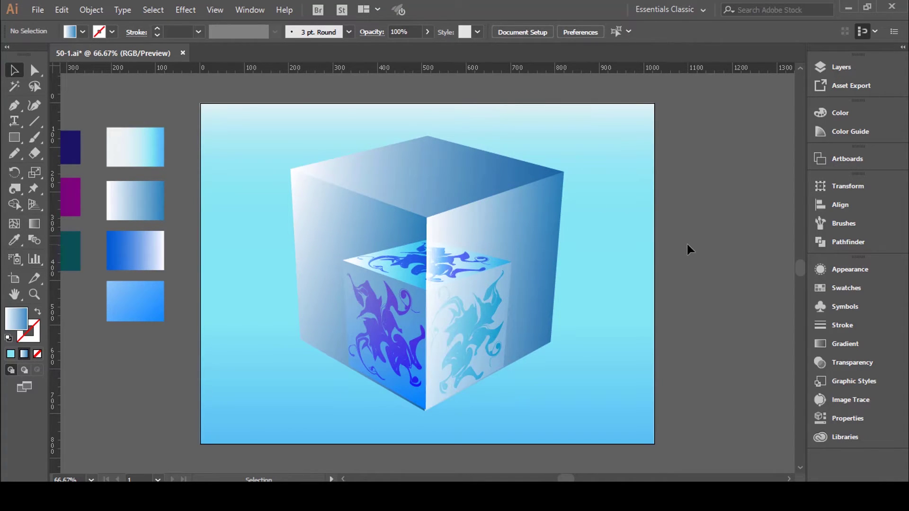
key("ctrl+1")
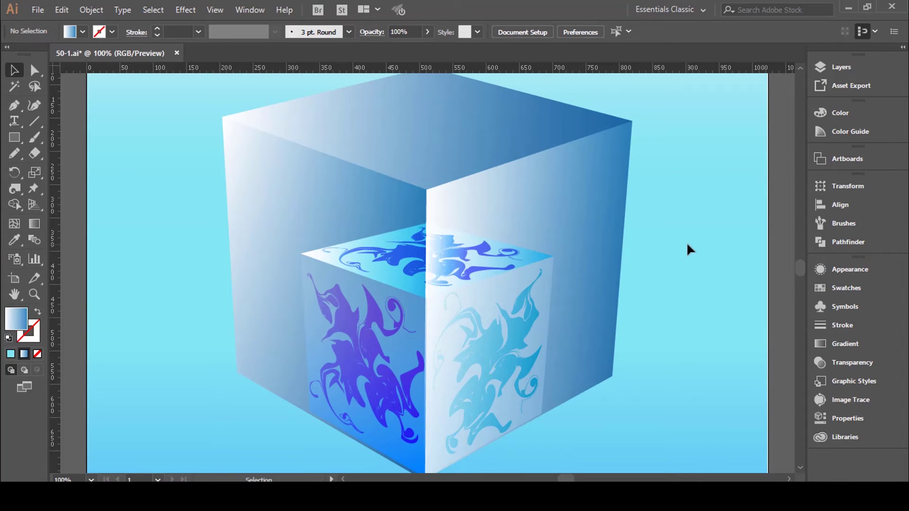
left_click(321, 269)
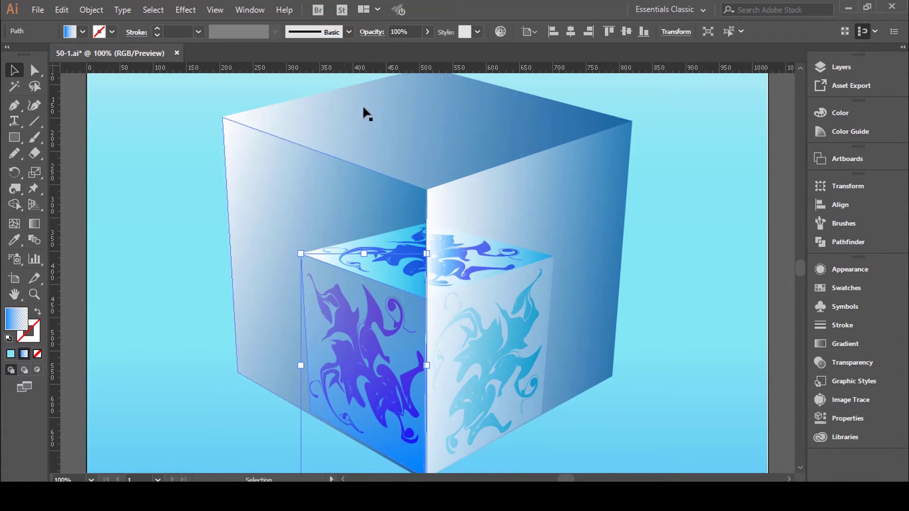
left_click(366, 33)
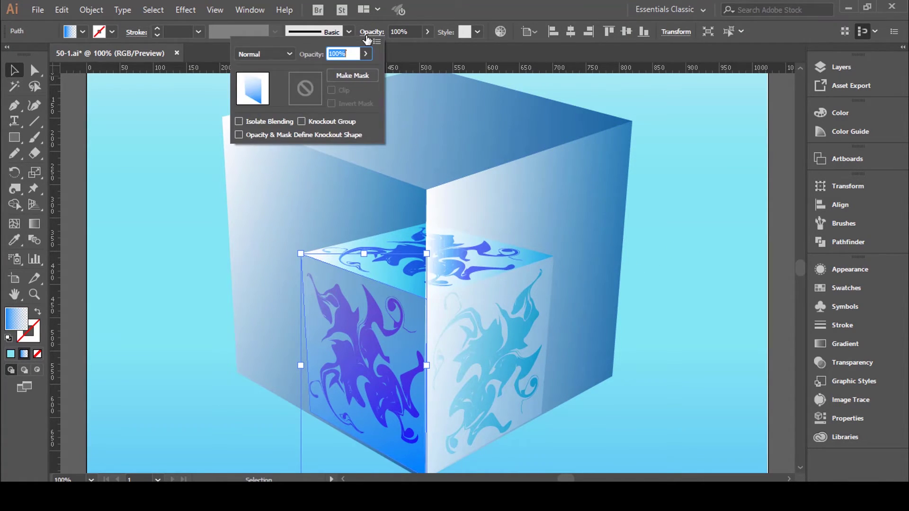
left_click(280, 54)
left_click(272, 182)
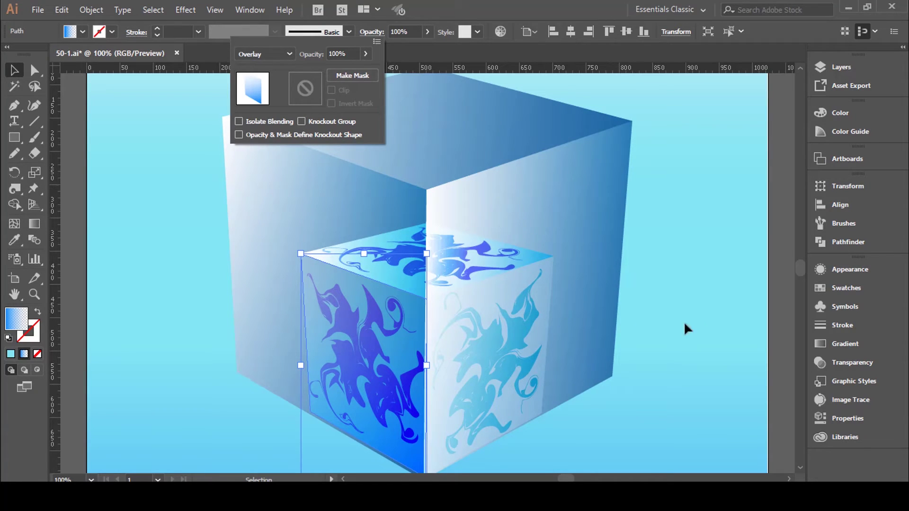
left_click(700, 310)
left_click(508, 283)
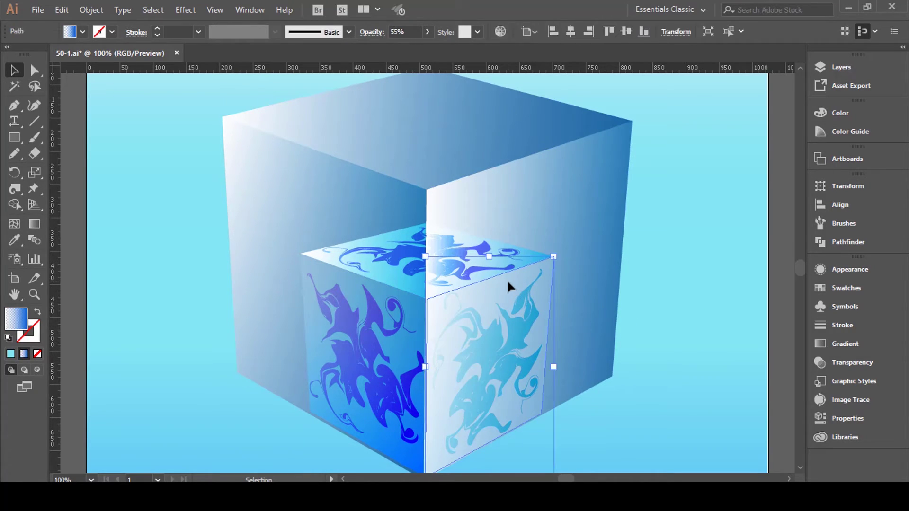
left_click(372, 33)
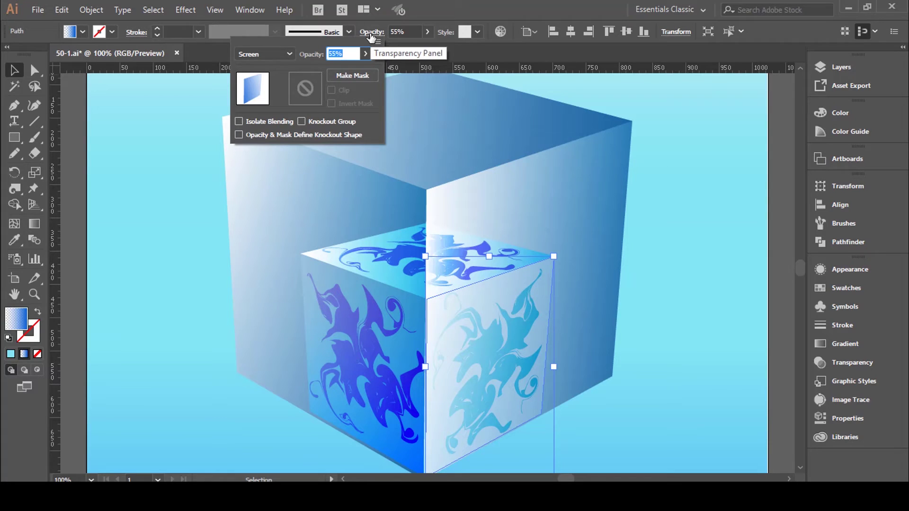
left_click(747, 211)
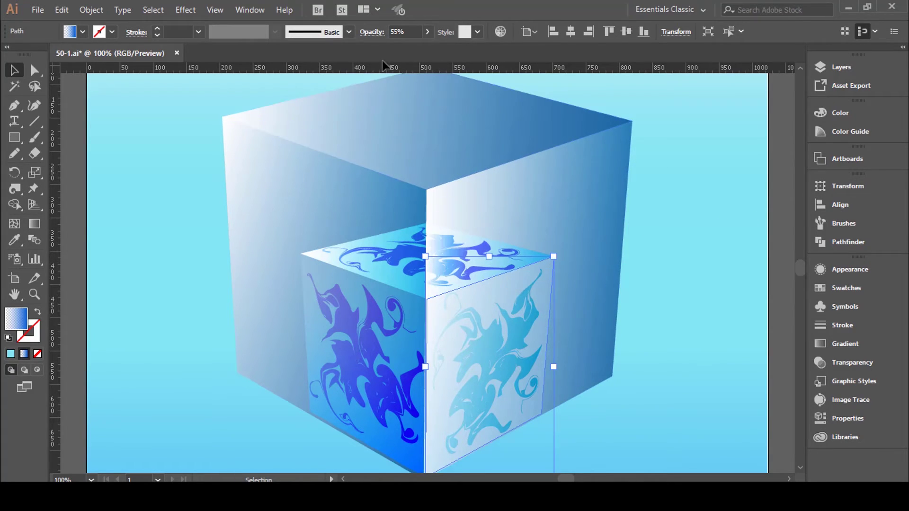
left_click(366, 33)
left_click(736, 195)
left_click(387, 276)
left_click(366, 33)
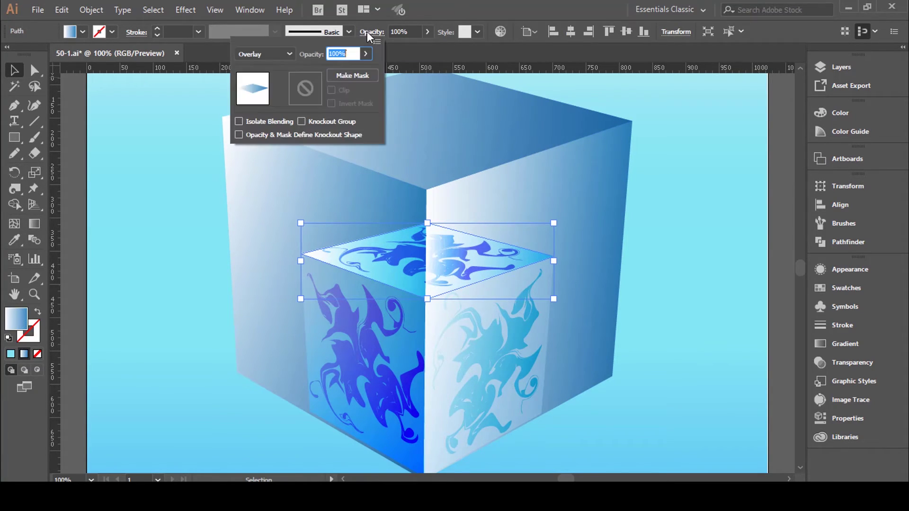
left_click(701, 137)
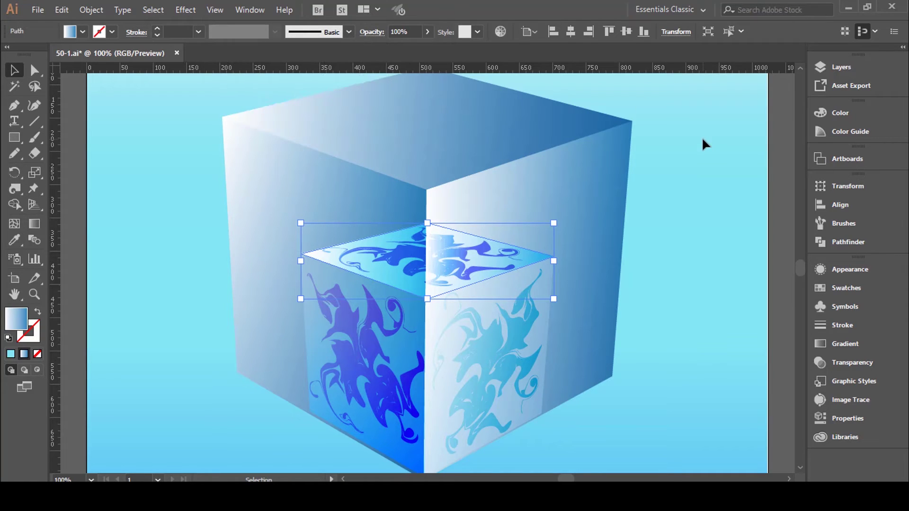
Change the top-face swirl pattern's blend mode from Color Burn to Overlay.
left_click(459, 259)
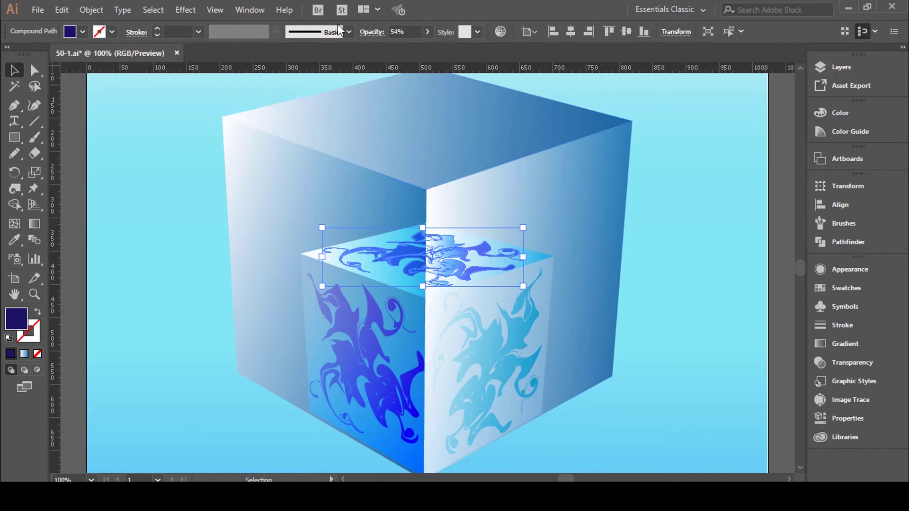
left_click(375, 33)
left_click(274, 53)
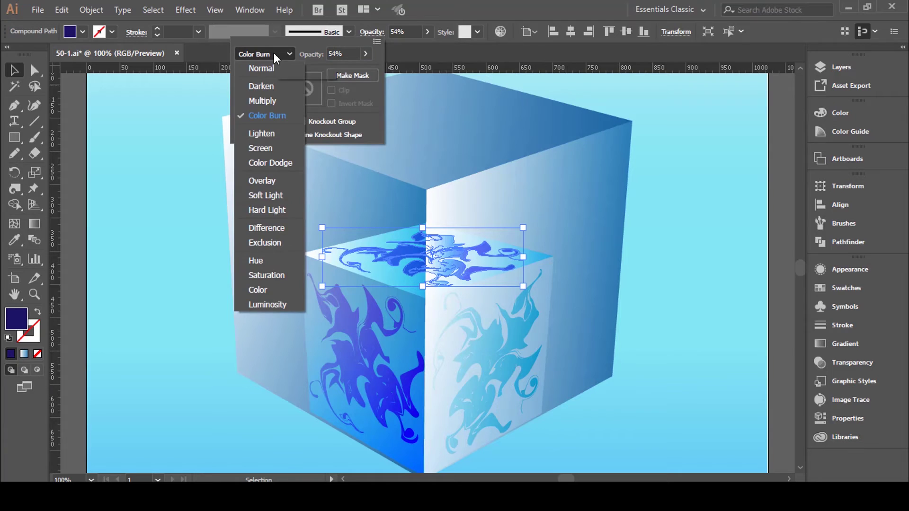
left_click(266, 181)
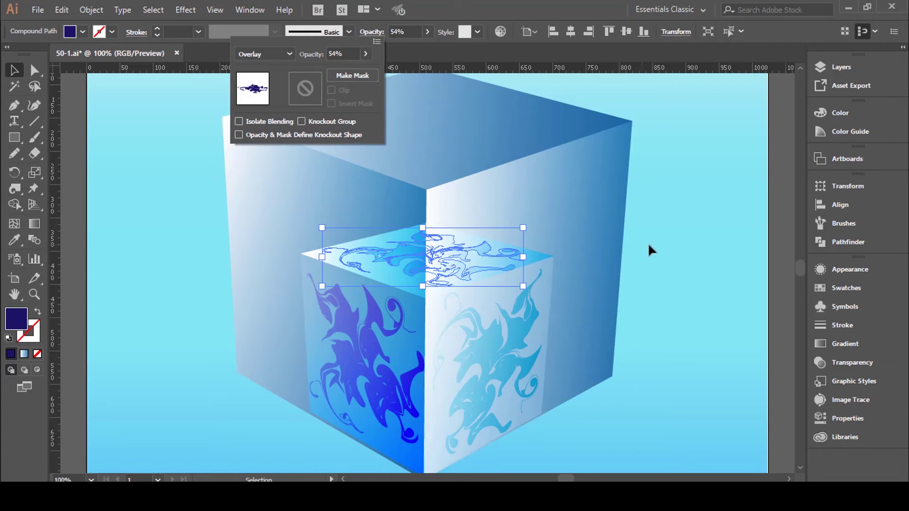
left_click(696, 239)
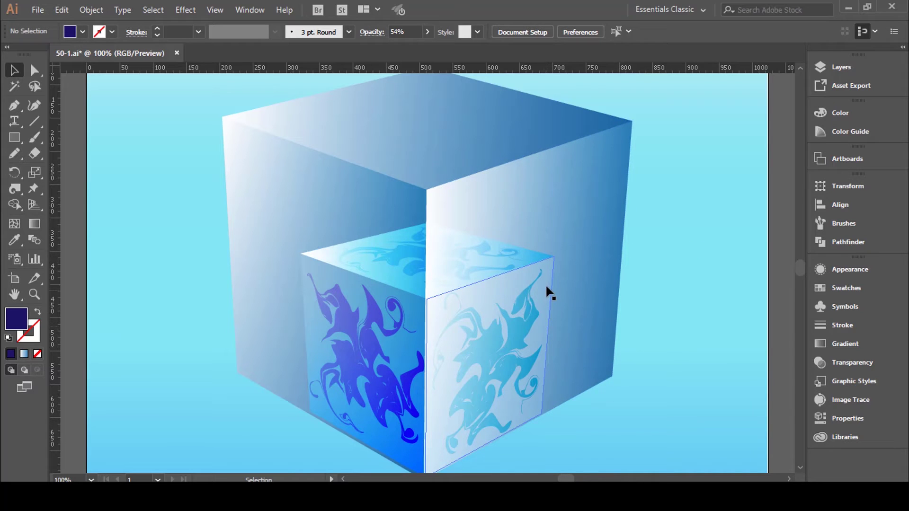
left_click(527, 258)
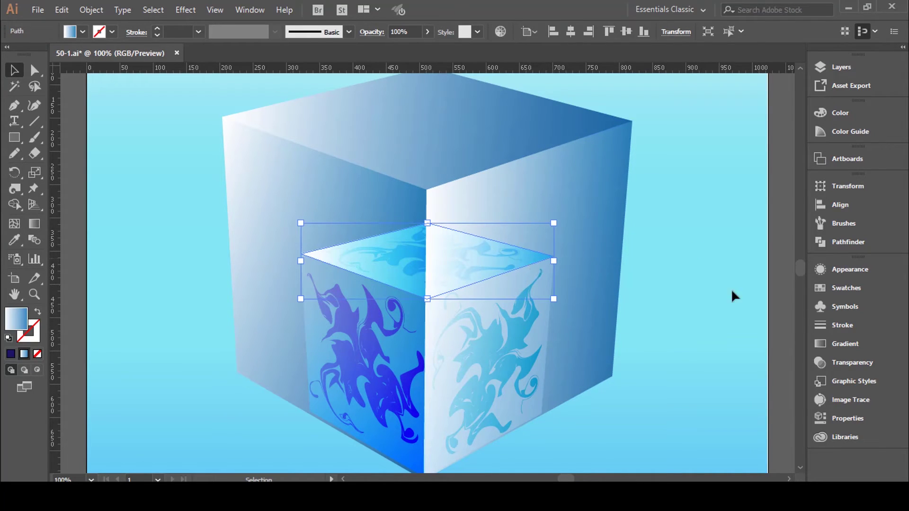
Set the left stop of the top-face gradient to 0% opacity.
left_click(845, 345)
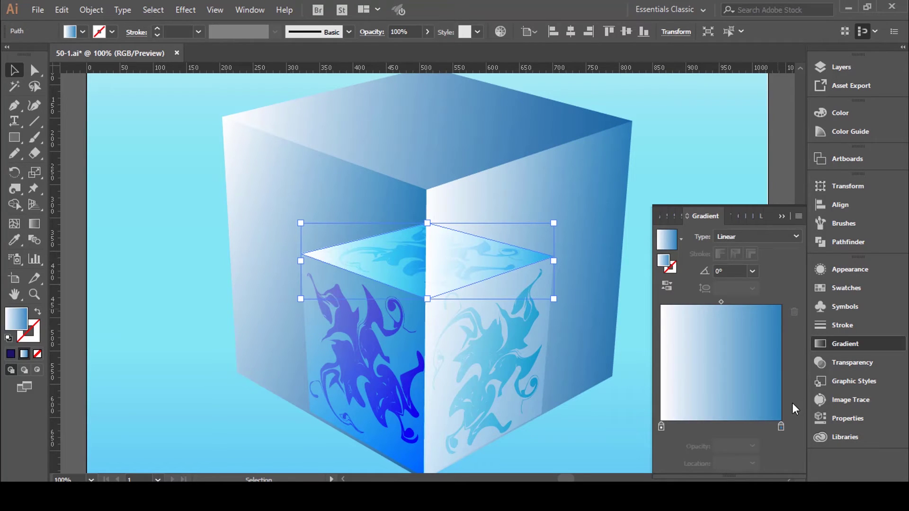
left_click(662, 426)
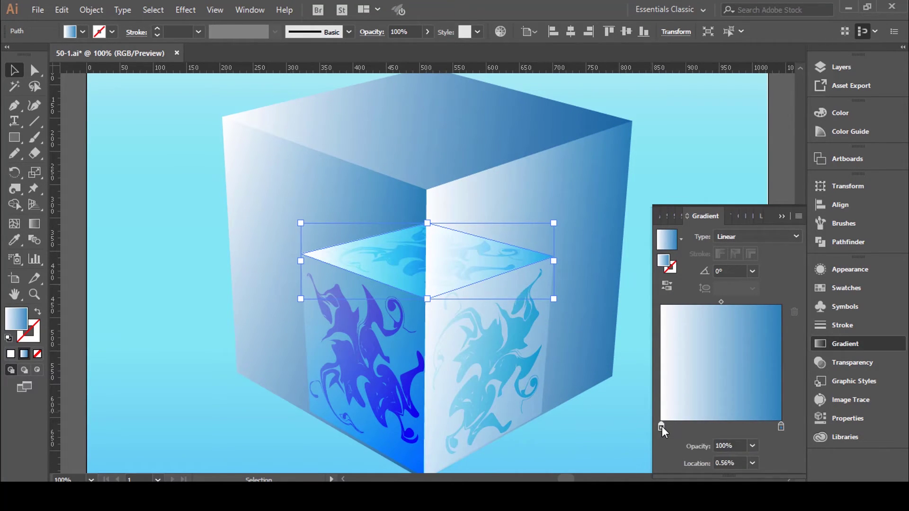
left_click(752, 444)
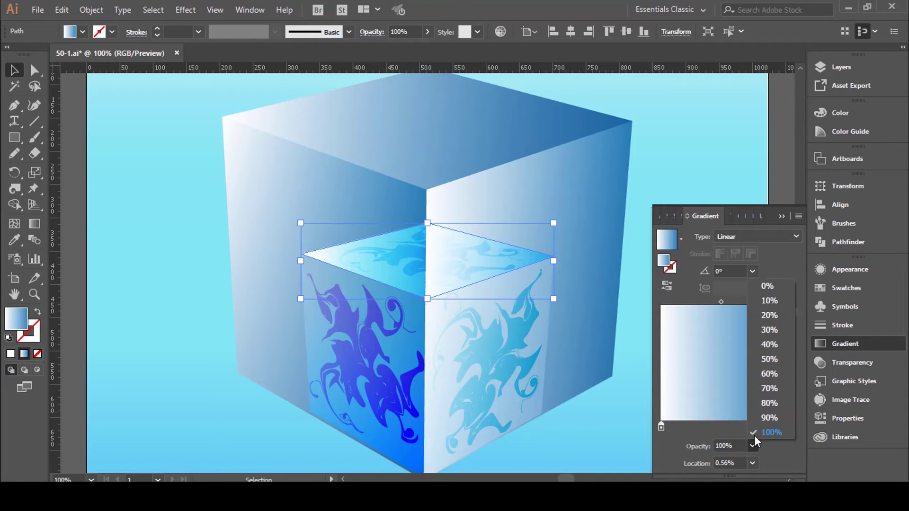
left_click(773, 286)
left_click(740, 185)
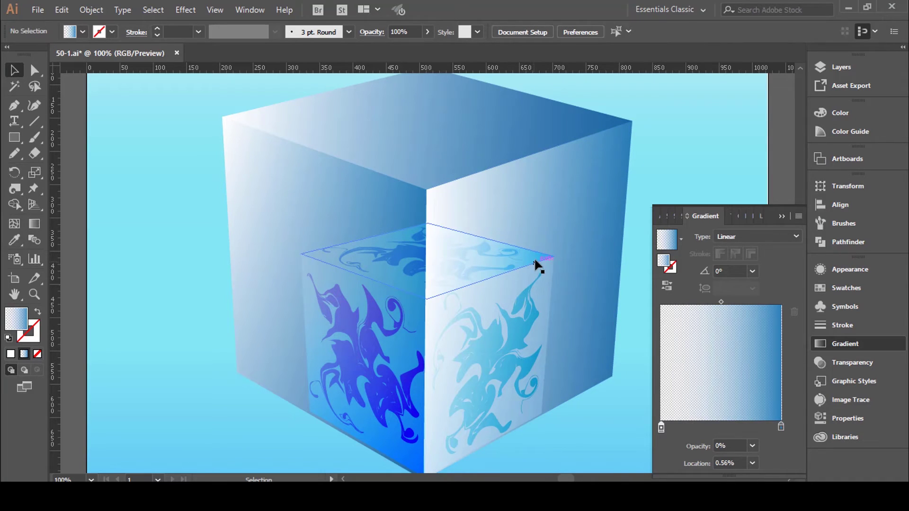
Drag the top-face gradient midpoint left to 26.64%.
left_click(548, 262)
left_click_drag(720, 302, 700, 302)
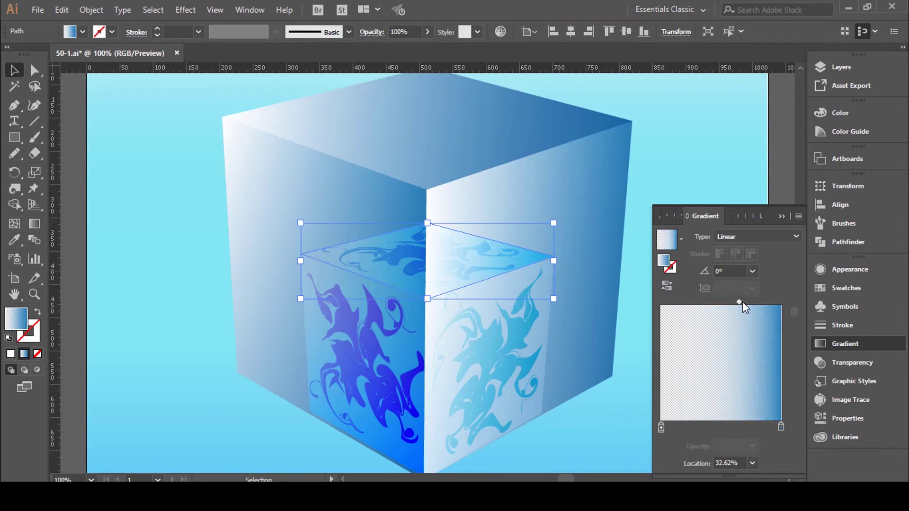
left_click_drag(701, 302, 693, 302)
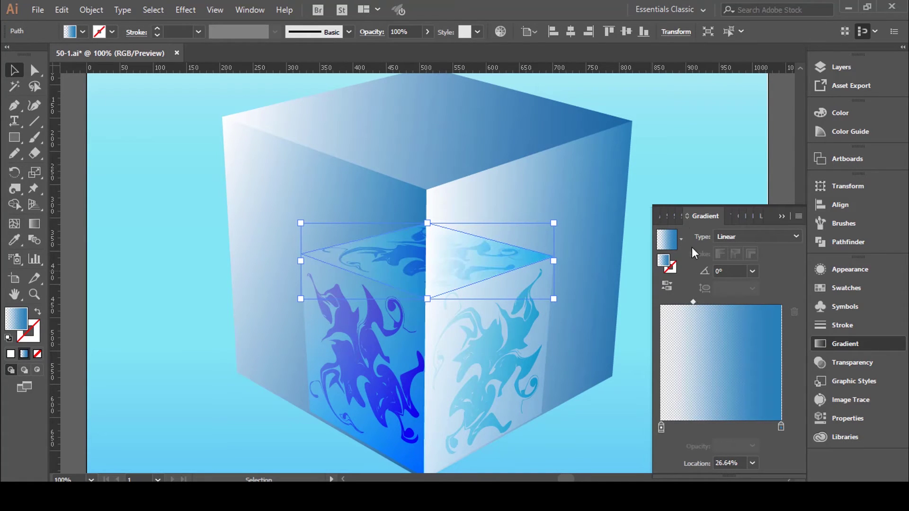
left_click(685, 178)
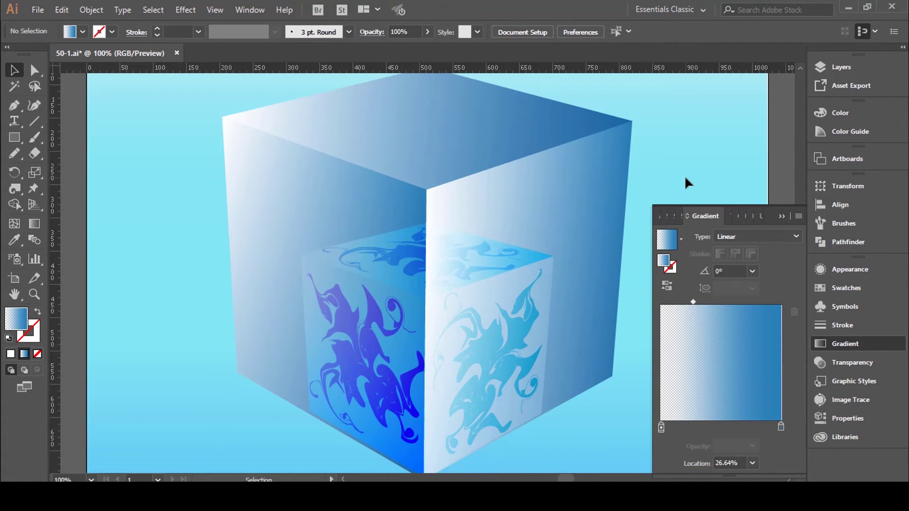
left_click(616, 191)
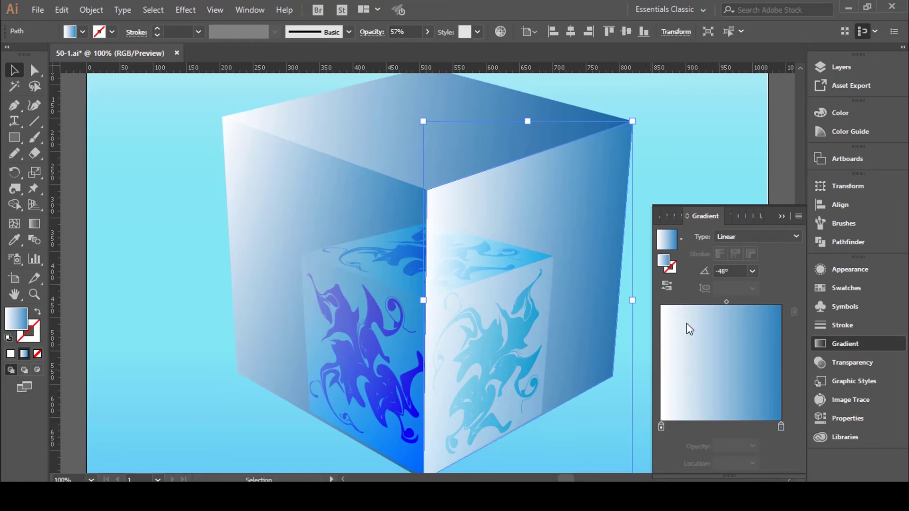
Reverse the large cube's right-face gradient.
left_click(668, 286)
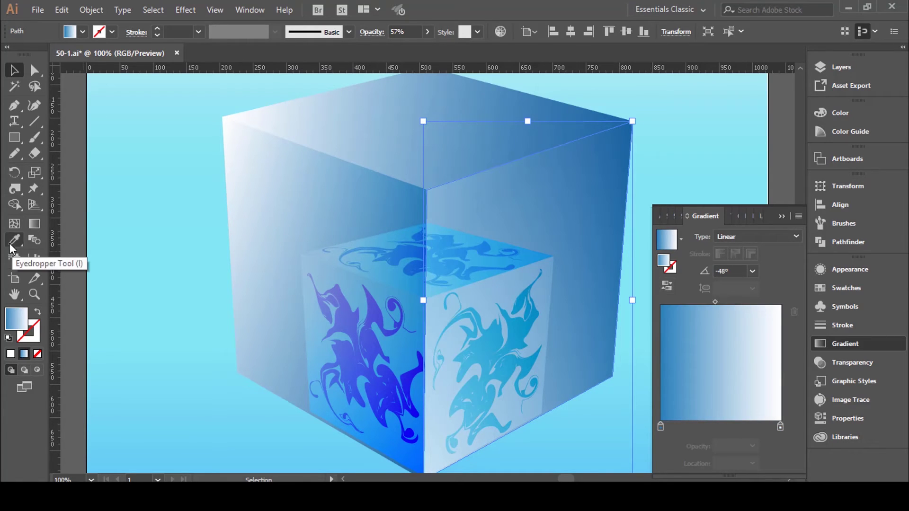
left_click(46, 228)
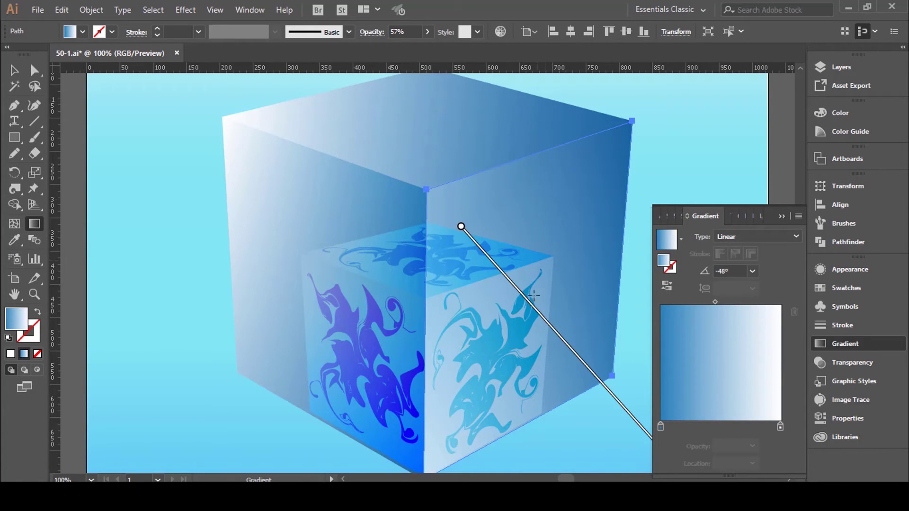
mouse_move(461, 226)
left_click(782, 216)
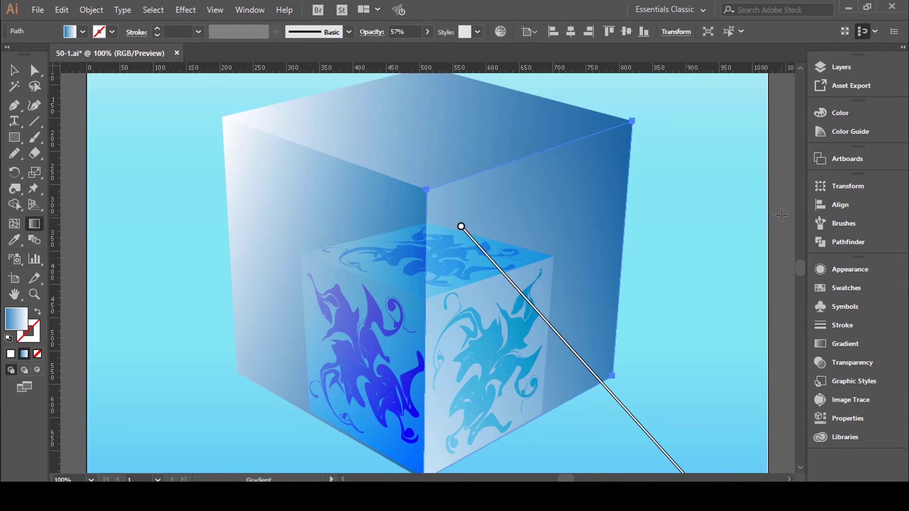
key("ctrl+minus")
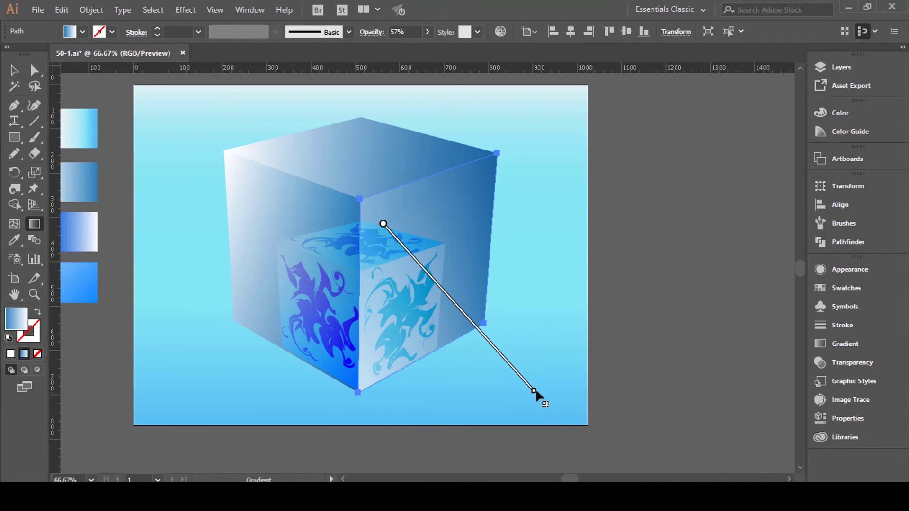
Redraw the right-face gradient along a steep line running down across the face.
left_click_drag(535, 392, 580, 233)
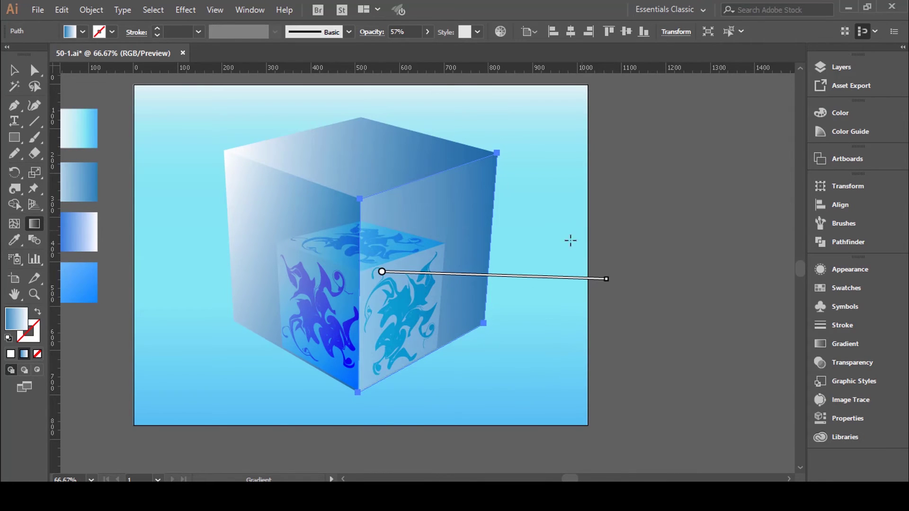
mouse_move(615, 282)
left_mouse_down()
mouse_move(470, 398)
mouse_move(421, 395)
left_mouse_up()
left_click_drag(381, 272, 422, 258)
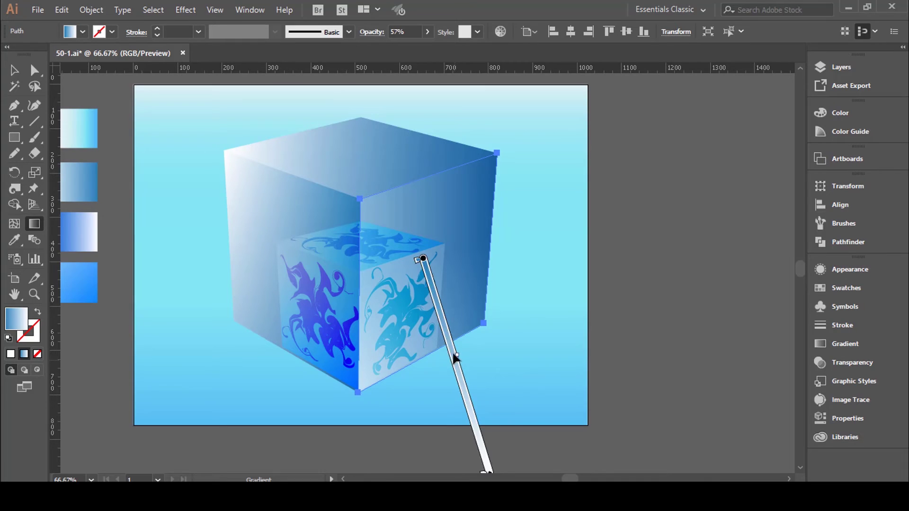
left_click_drag(454, 357, 442, 314)
left_click(17, 74)
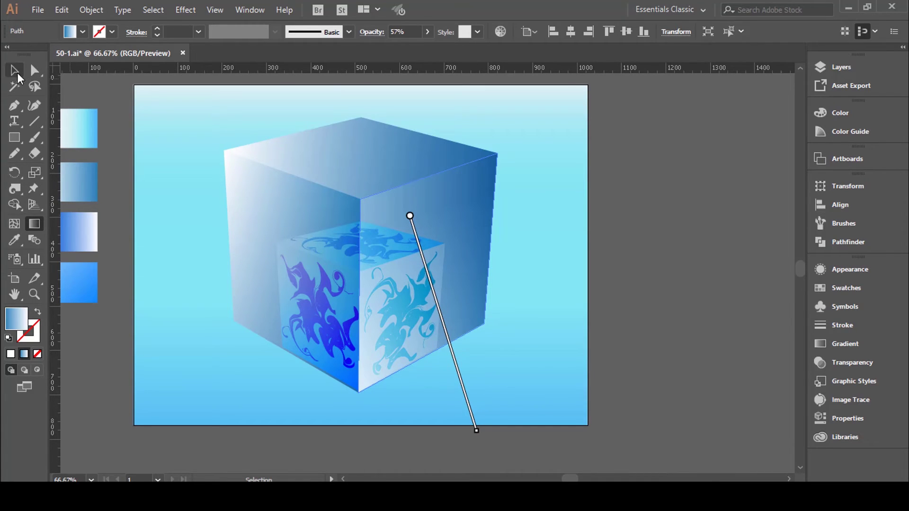
Set the inner cube's left-face swirl pattern to Overlay blend mode at 100% opacity.
left_click(531, 202)
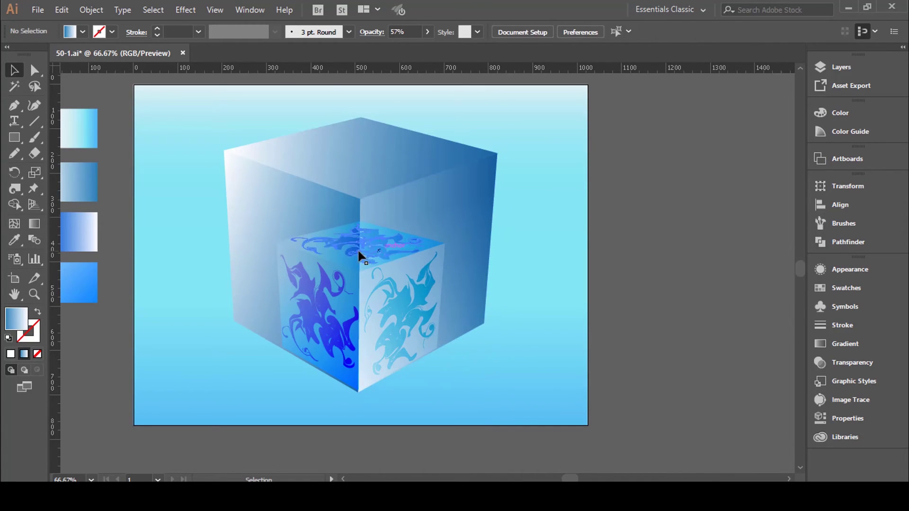
left_click(341, 263)
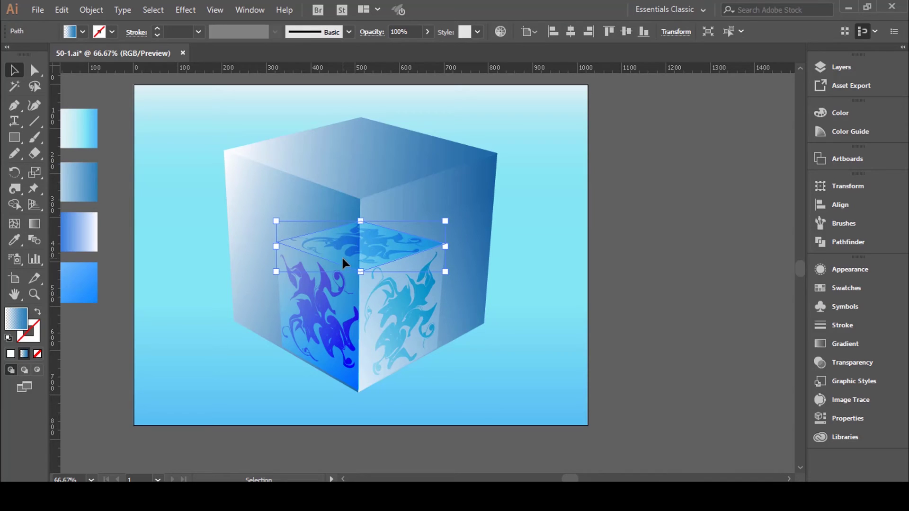
left_click(623, 285)
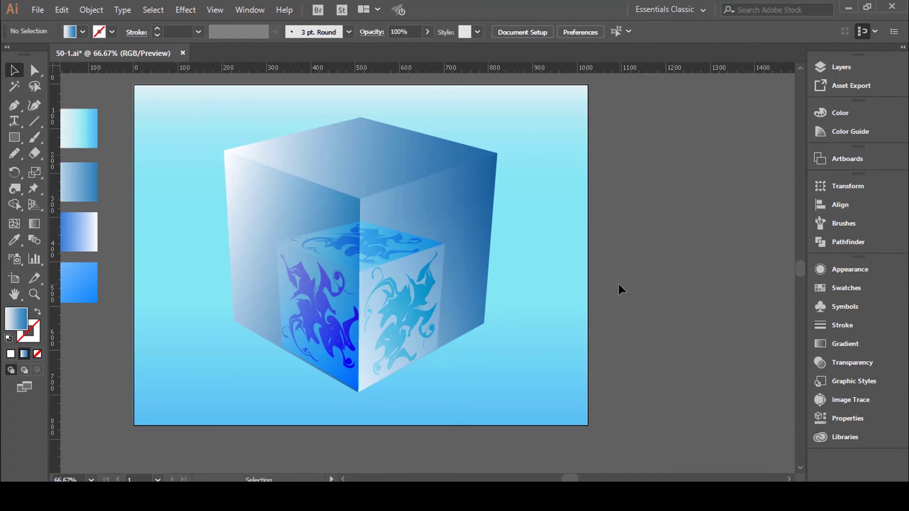
left_click(334, 369)
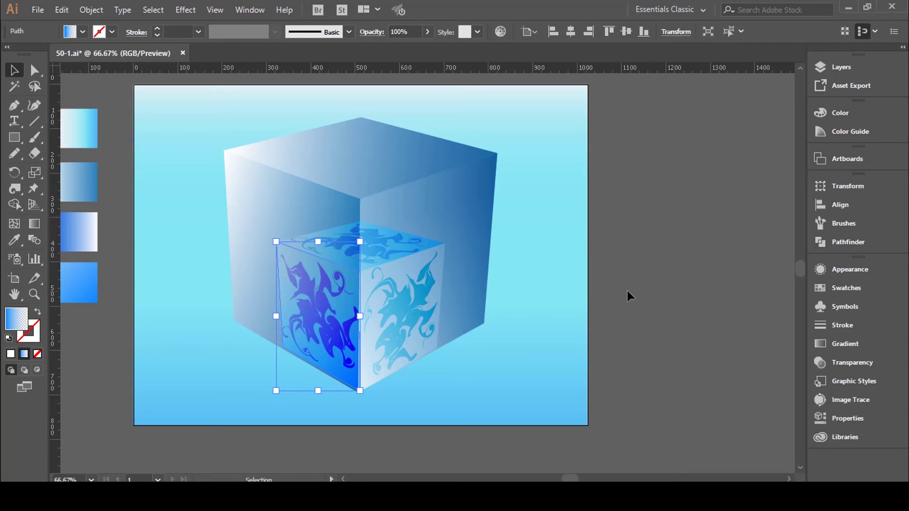
left_click(596, 278)
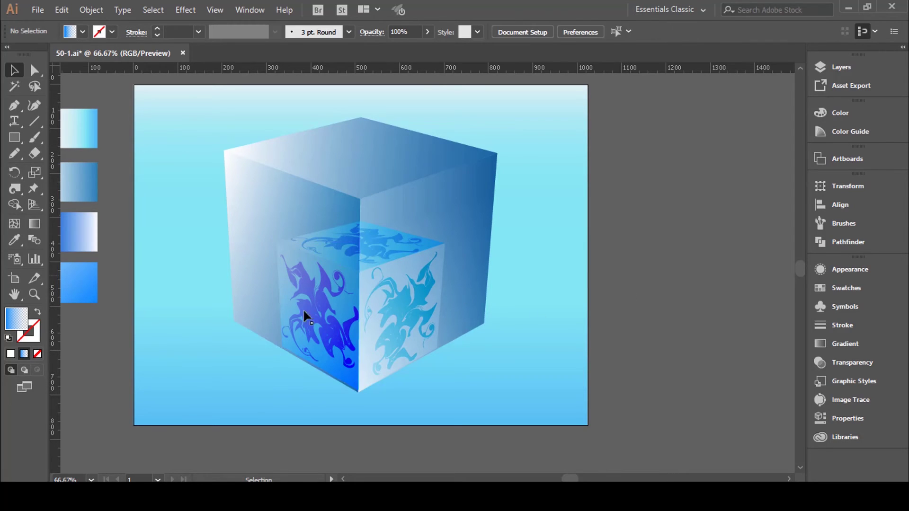
left_click(323, 327)
left_click(372, 32)
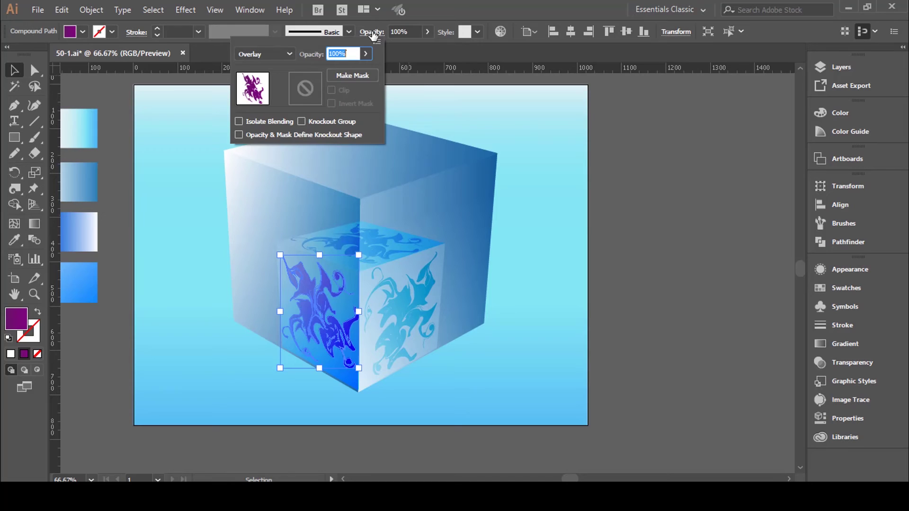
left_click(519, 140)
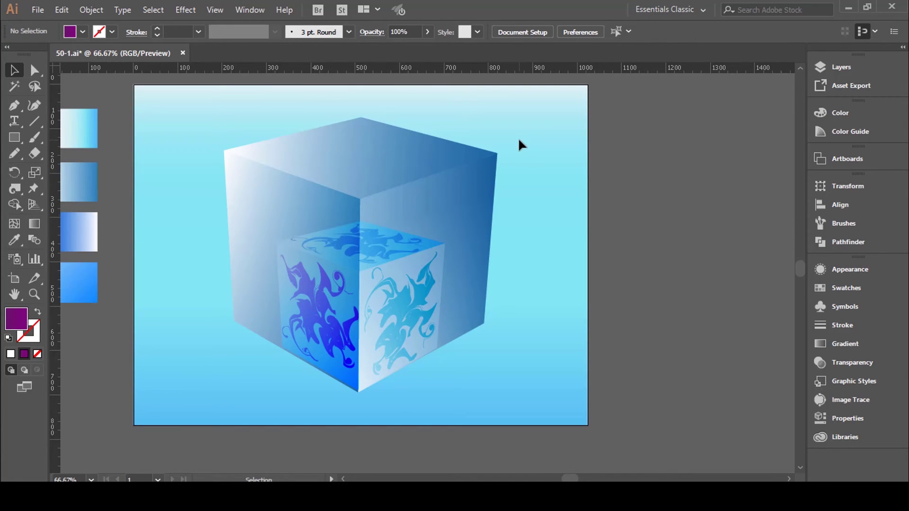
key("ctrl+minus")
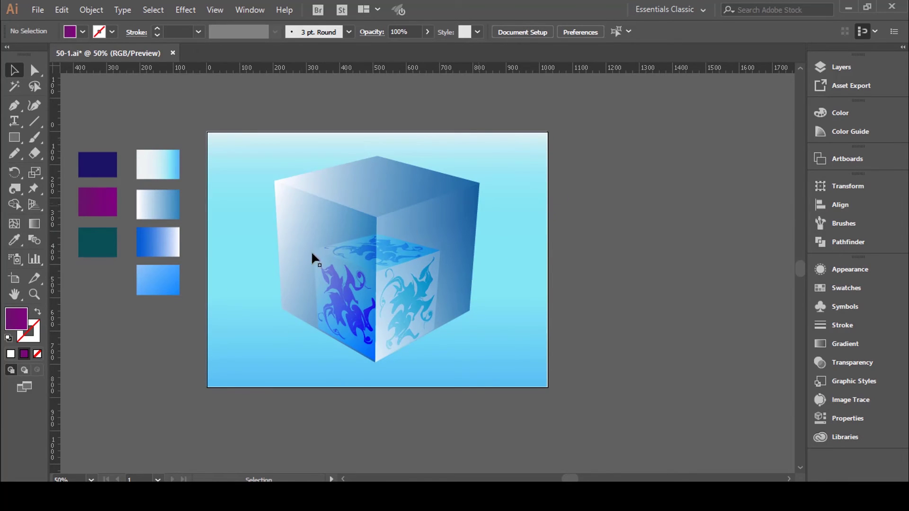
Delete the leftover swatch rectangles to the left of the artboard.
left_click_drag(157, 318, 214, 119)
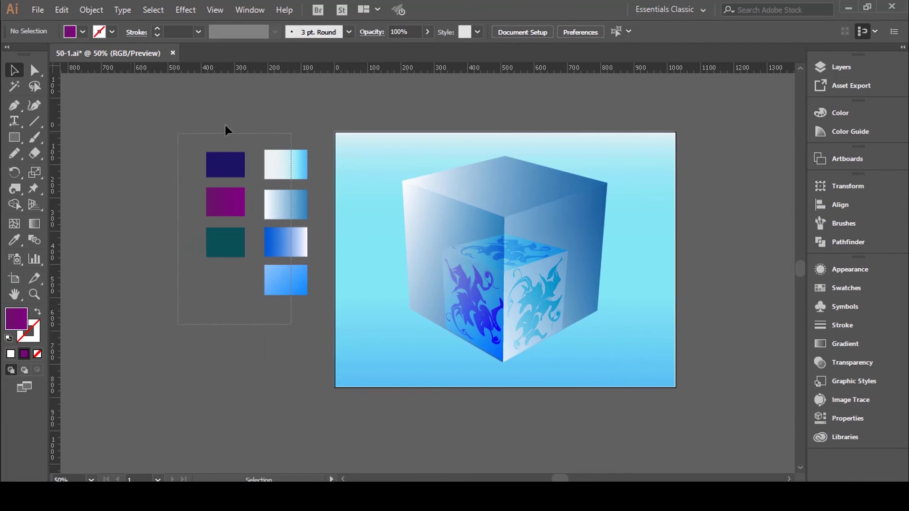
key("Delete")
key("ctrl+plus")
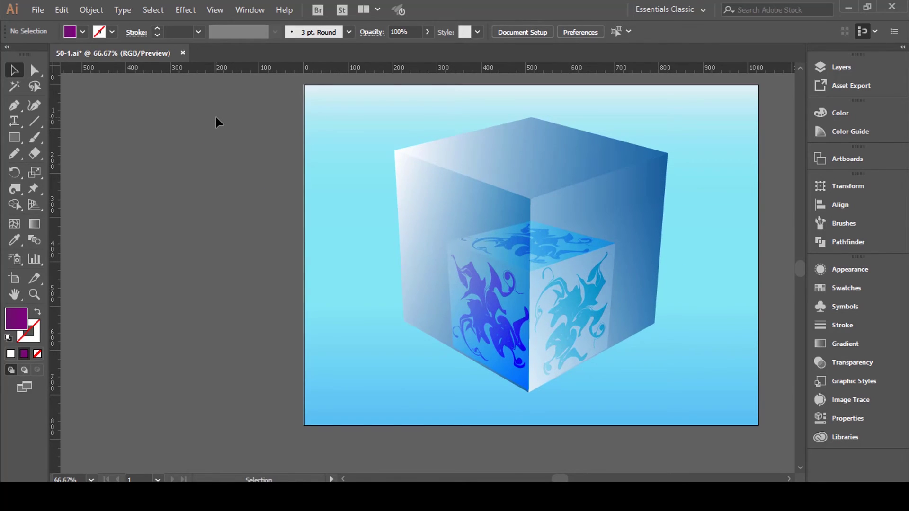
scroll(237, 123, "right", 3)
scroll(656, 194, "up", 1)
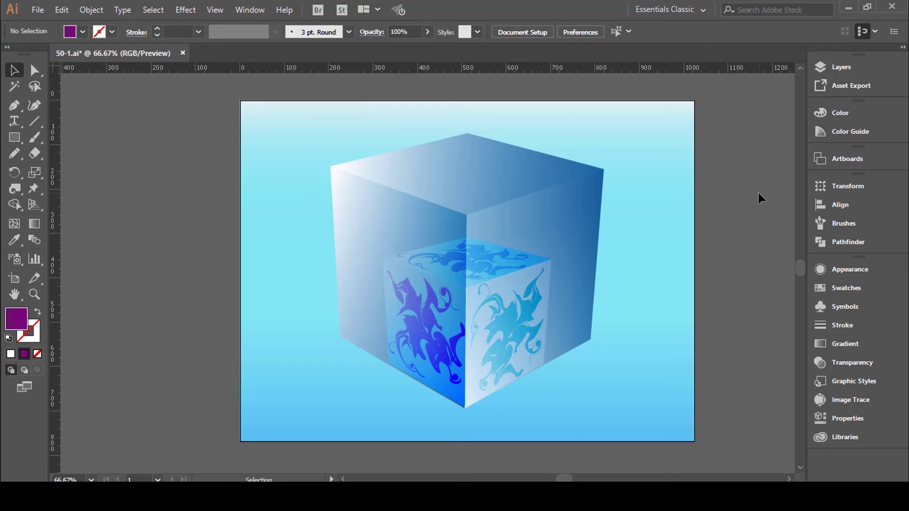
Undo the last change and select all the cube artwork and background.
key("ctrl+z")
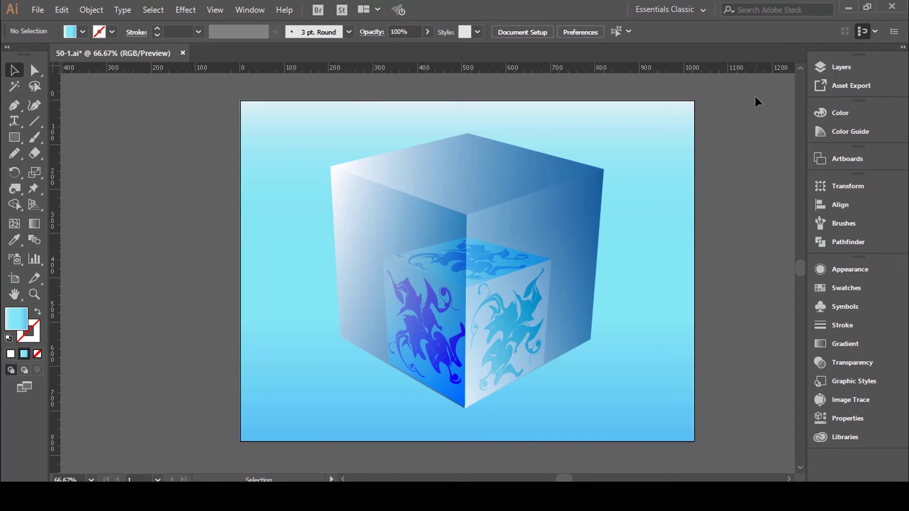
left_click_drag(768, 84, 278, 443)
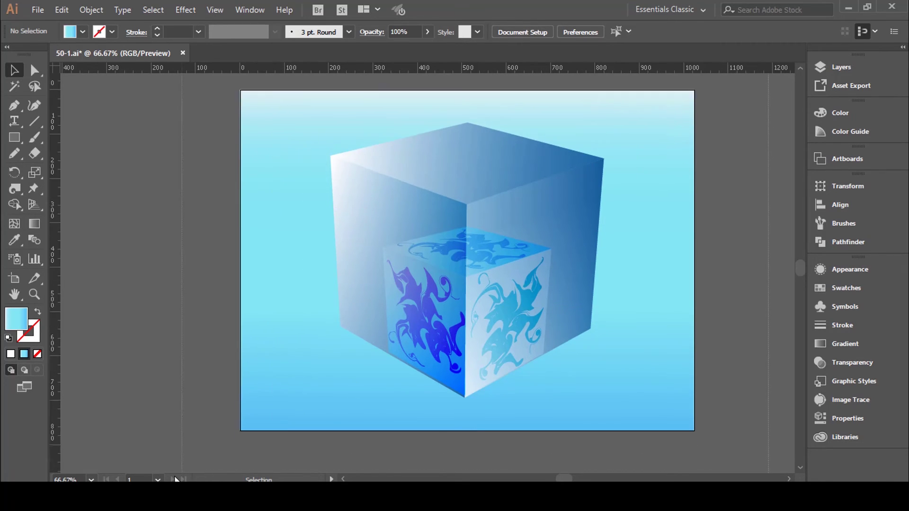
scroll(331, 393, "down", 2)
scroll(369, 78, "up", 1)
scroll(374, 72, "up", 1)
Rotate the linked harmony colours in Recolor Artwork to a muted blue-cyan palette.
left_click(502, 31)
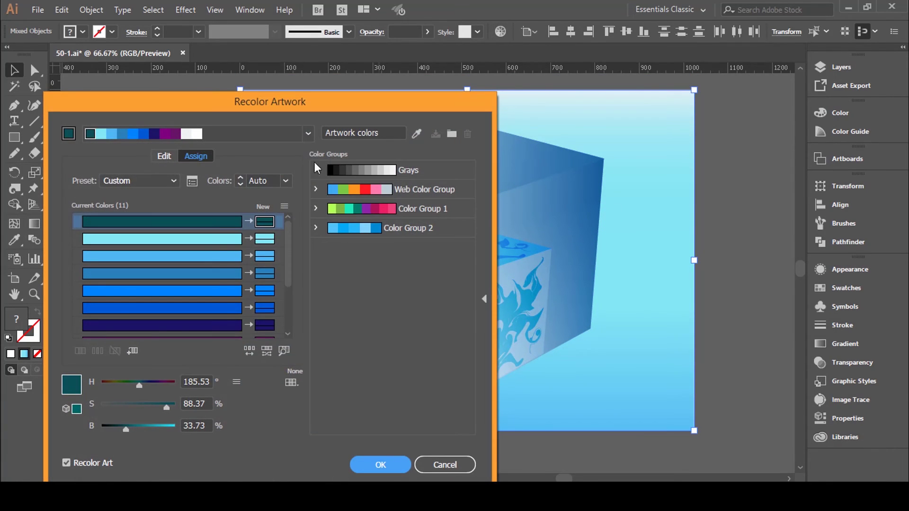
left_click(164, 156)
left_click_drag(336, 106, 225, 99)
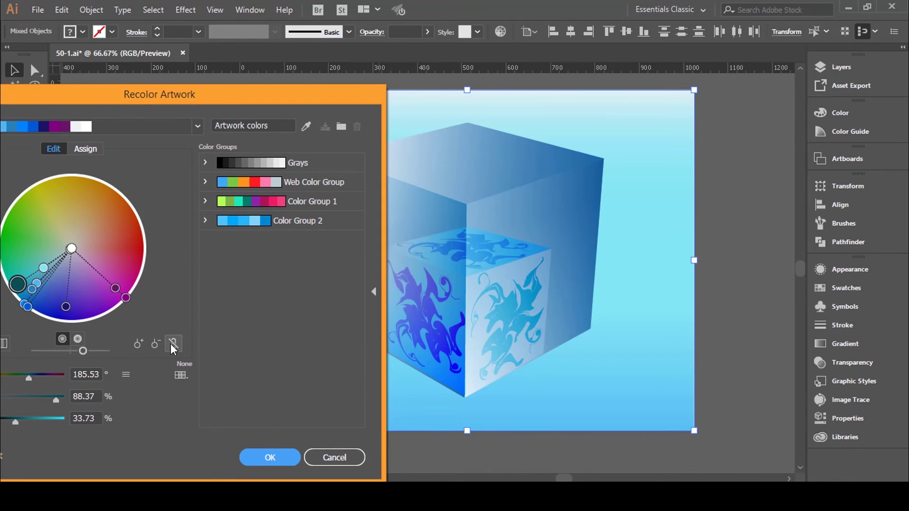
left_click(172, 344)
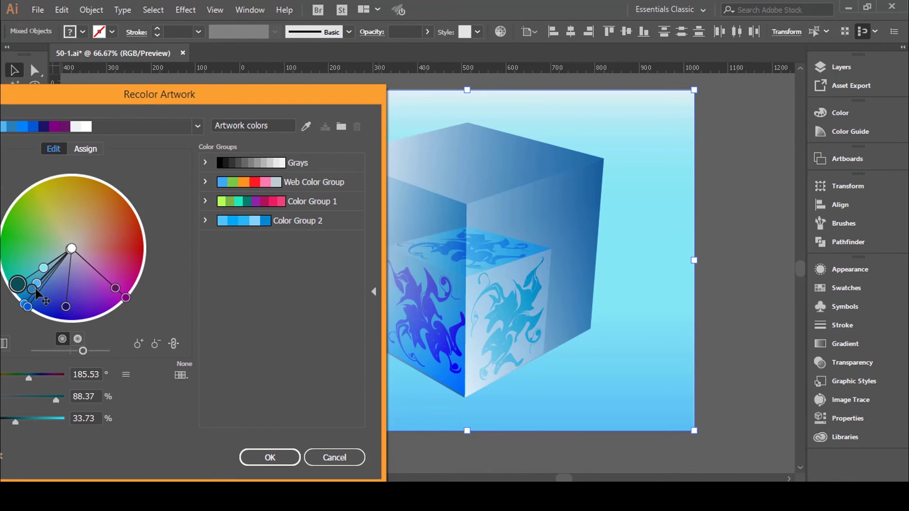
mouse_move(17, 284)
left_mouse_down()
mouse_move(23, 263)
mouse_move(52, 256)
left_mouse_up()
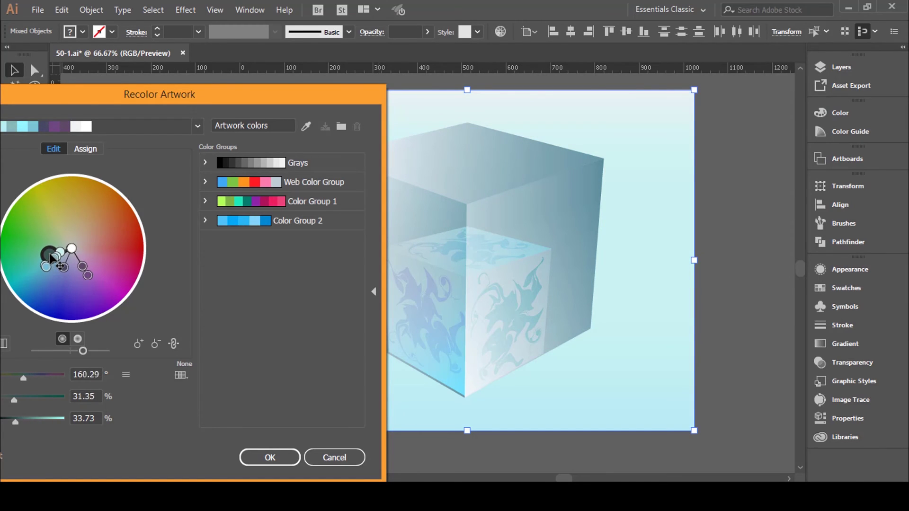
mouse_move(52, 255)
left_mouse_down()
mouse_move(29, 272)
mouse_move(53, 273)
left_mouse_up()
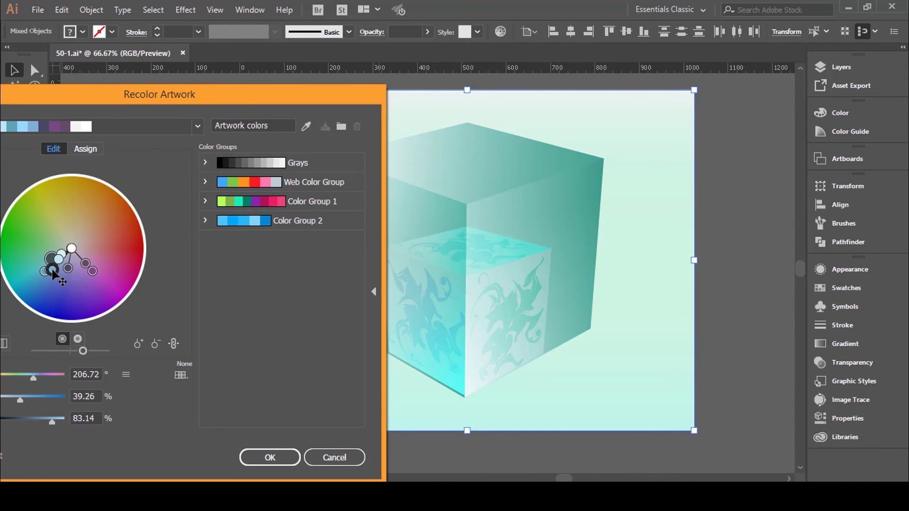
mouse_move(53, 274)
left_mouse_down()
mouse_move(50, 284)
mouse_move(61, 275)
left_mouse_up()
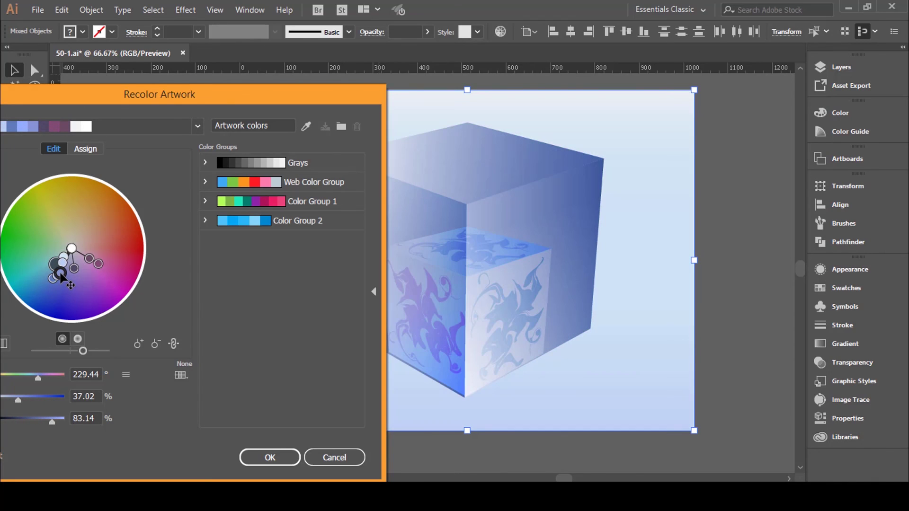
left_click_drag(60, 275, 55, 258)
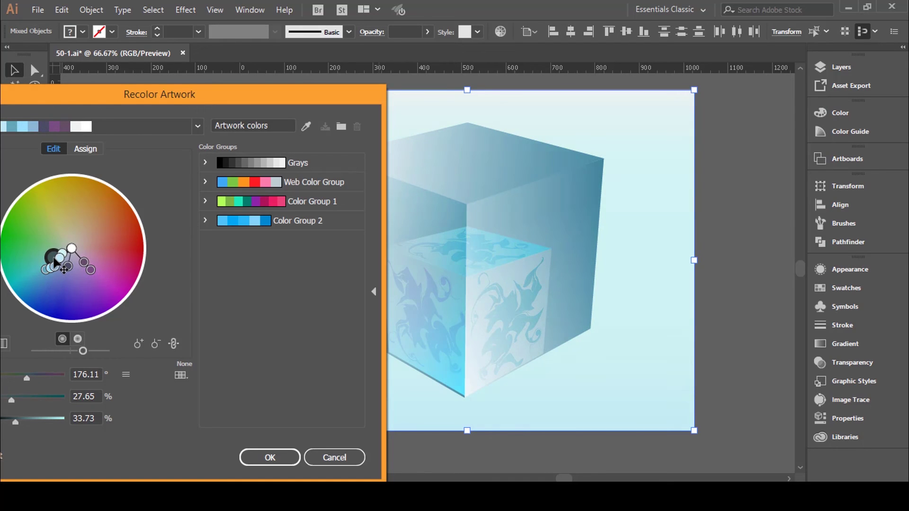
left_click(262, 459)
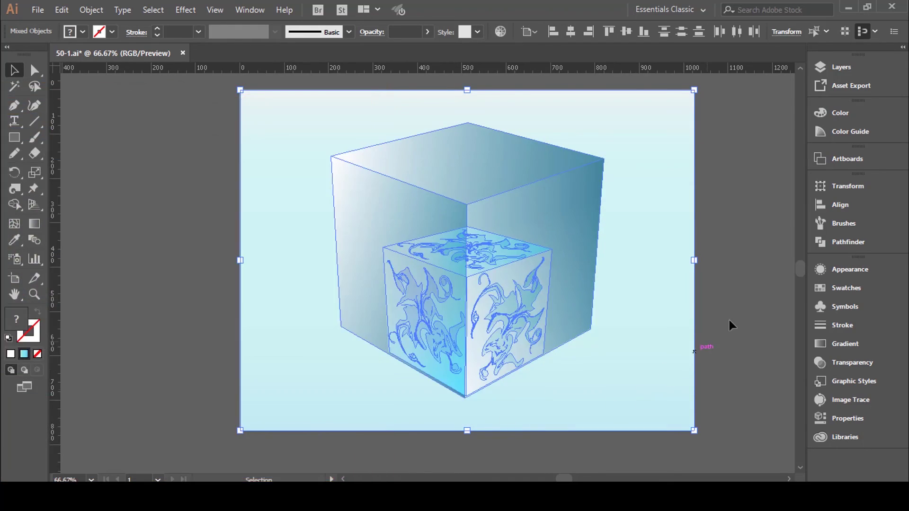
Recolour all the artwork with linked harmony colours shifted to teal, with a light aqua background.
scroll(754, 303, "up", 1)
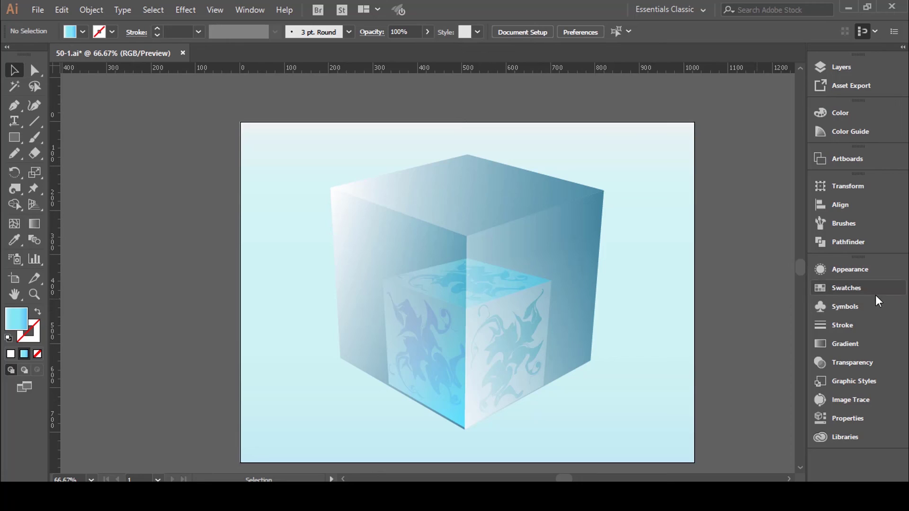
left_click(856, 277)
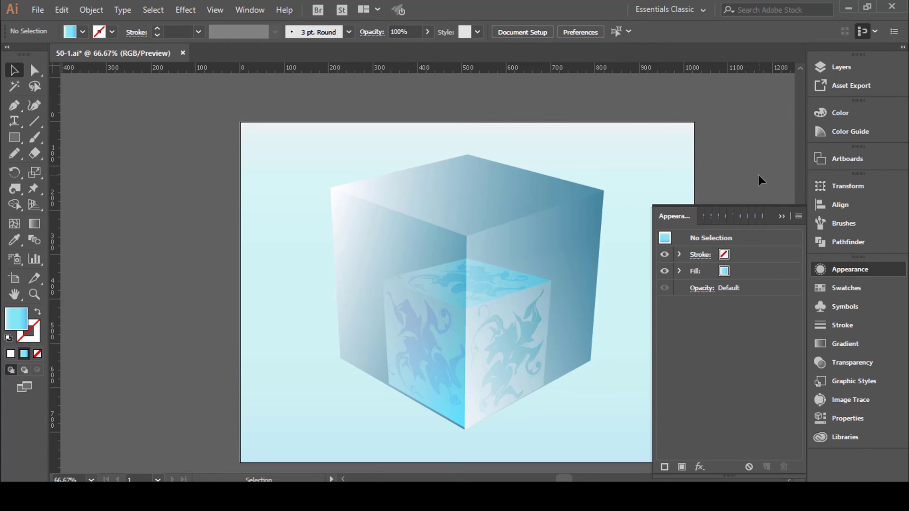
left_click_drag(731, 106, 259, 429)
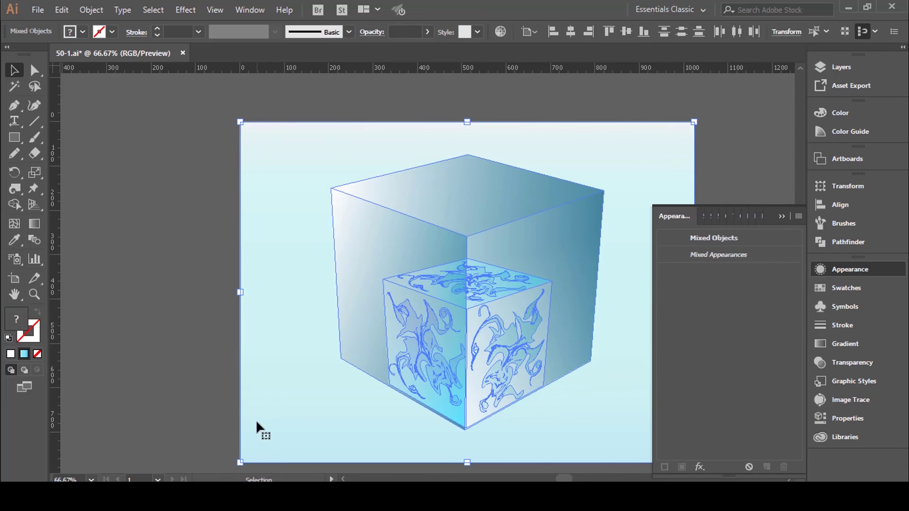
left_click(501, 32)
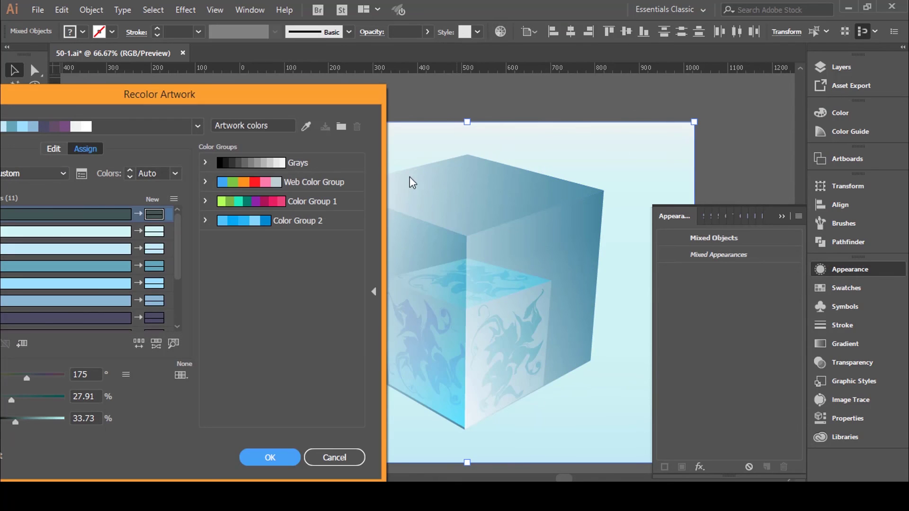
left_click(54, 149)
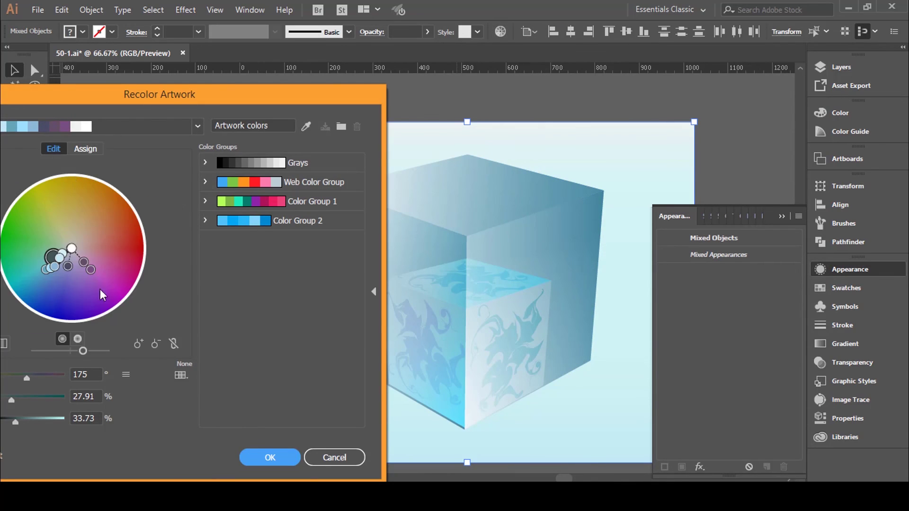
left_click(173, 346)
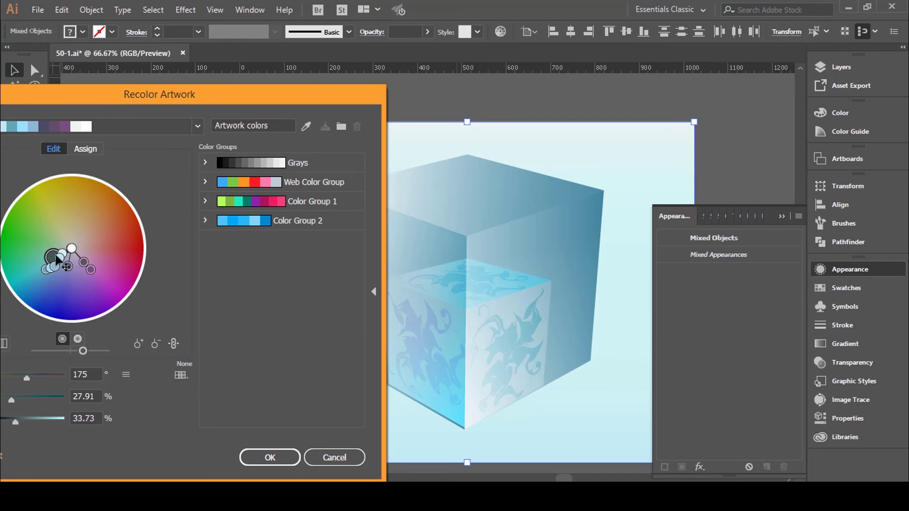
left_click_drag(52, 255, 50, 250)
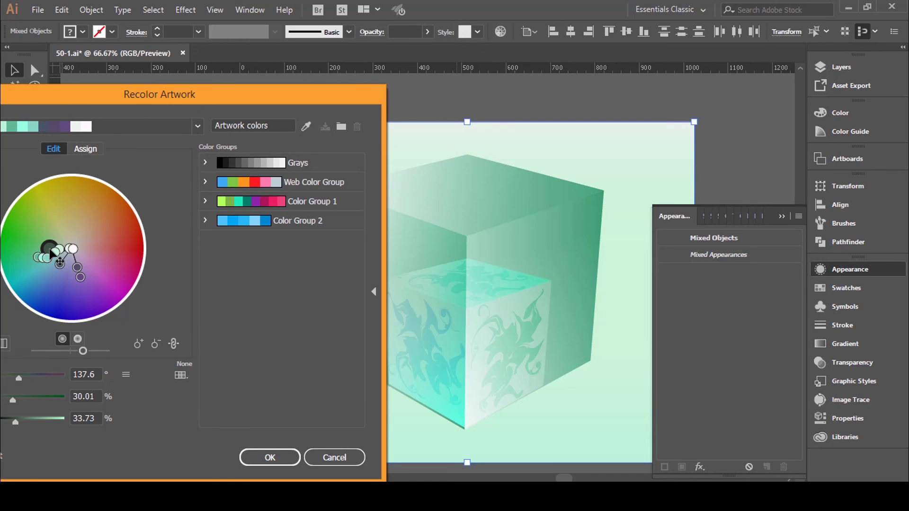
left_click_drag(51, 258, 42, 265)
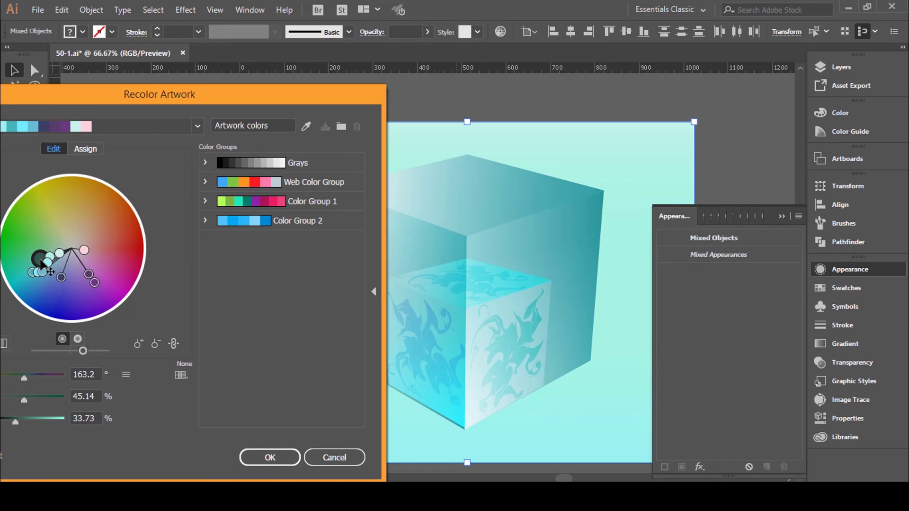
left_click(268, 457)
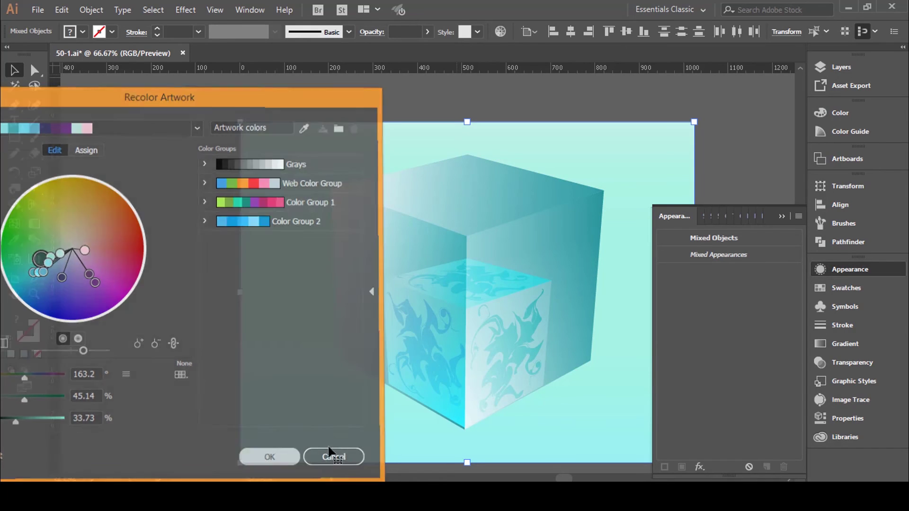
left_click(778, 216)
left_click(766, 173)
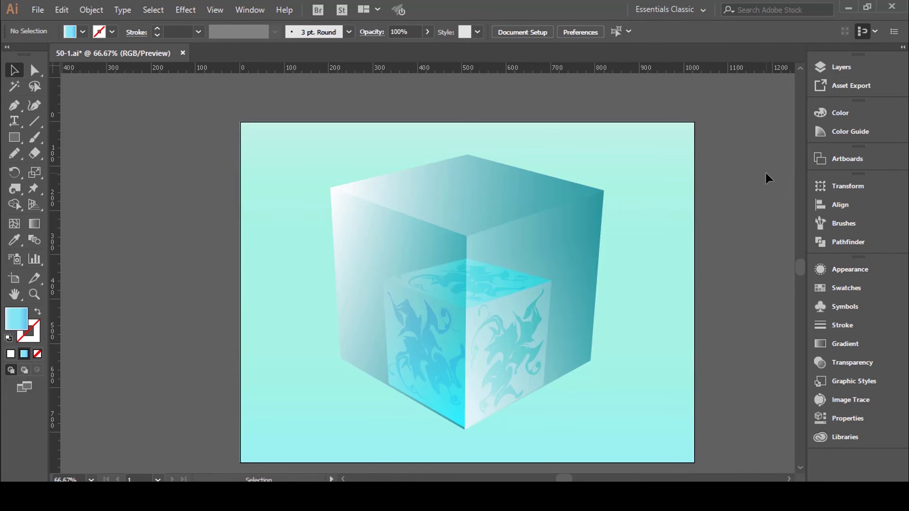